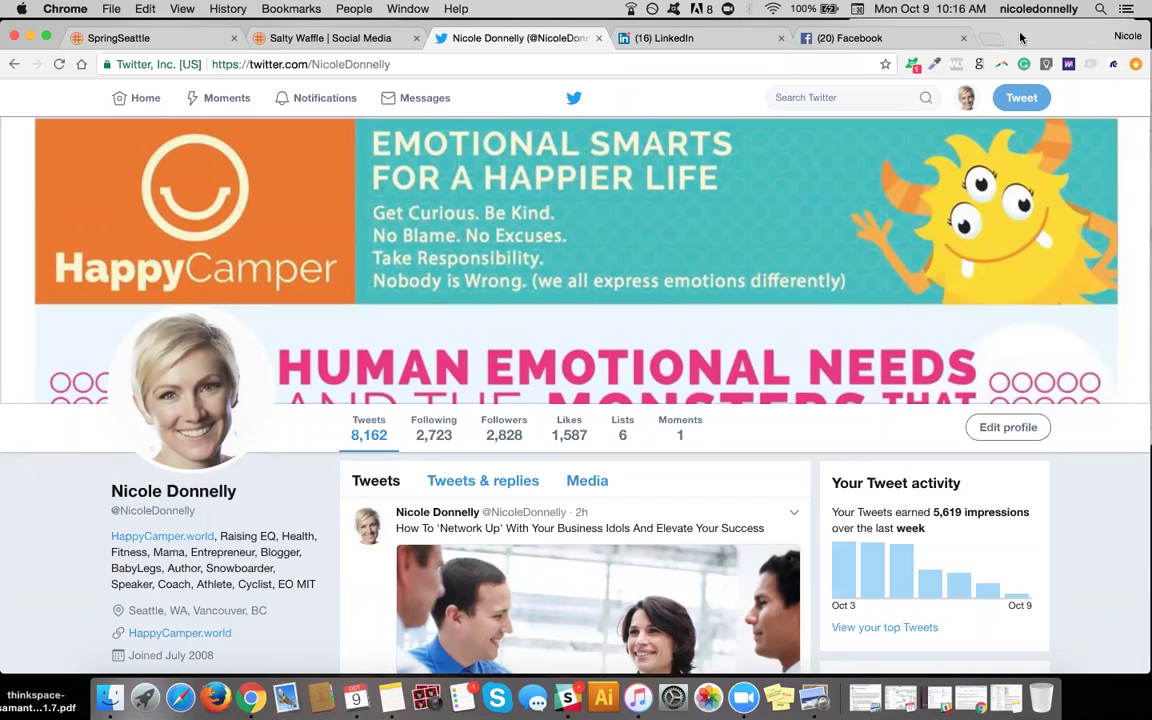
Open the Twitter notifications and look through the recent likes, follows and replies.
scroll(598, 355, "up", 1)
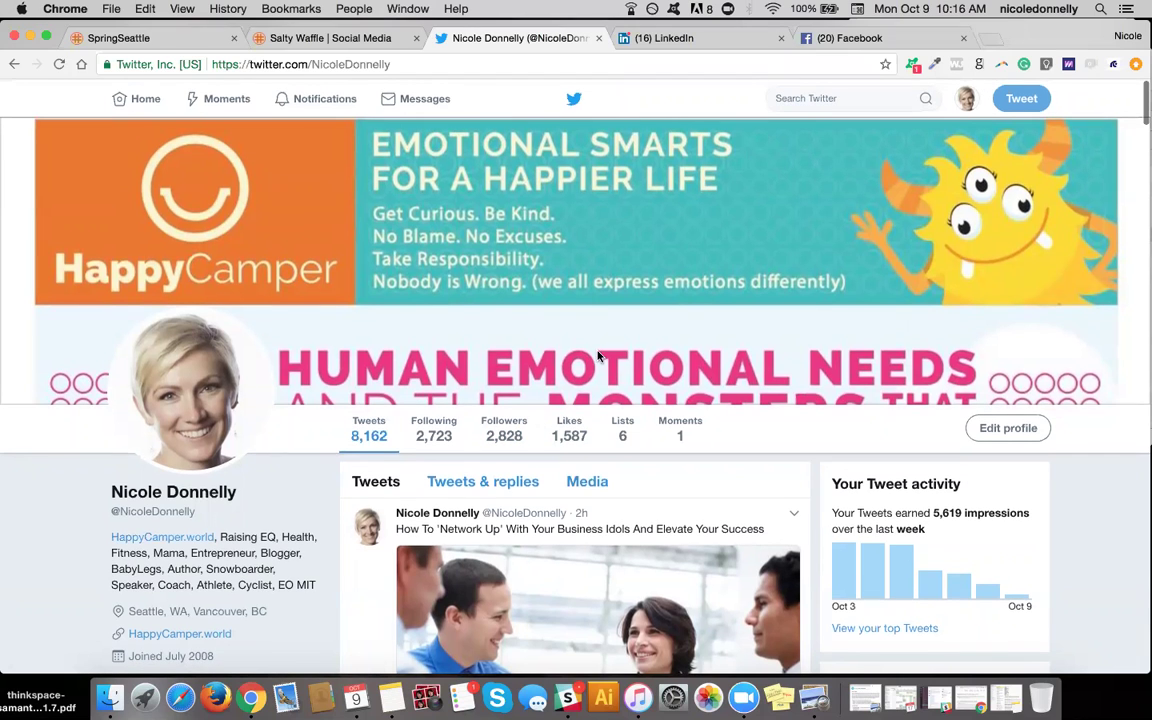
left_click(326, 106)
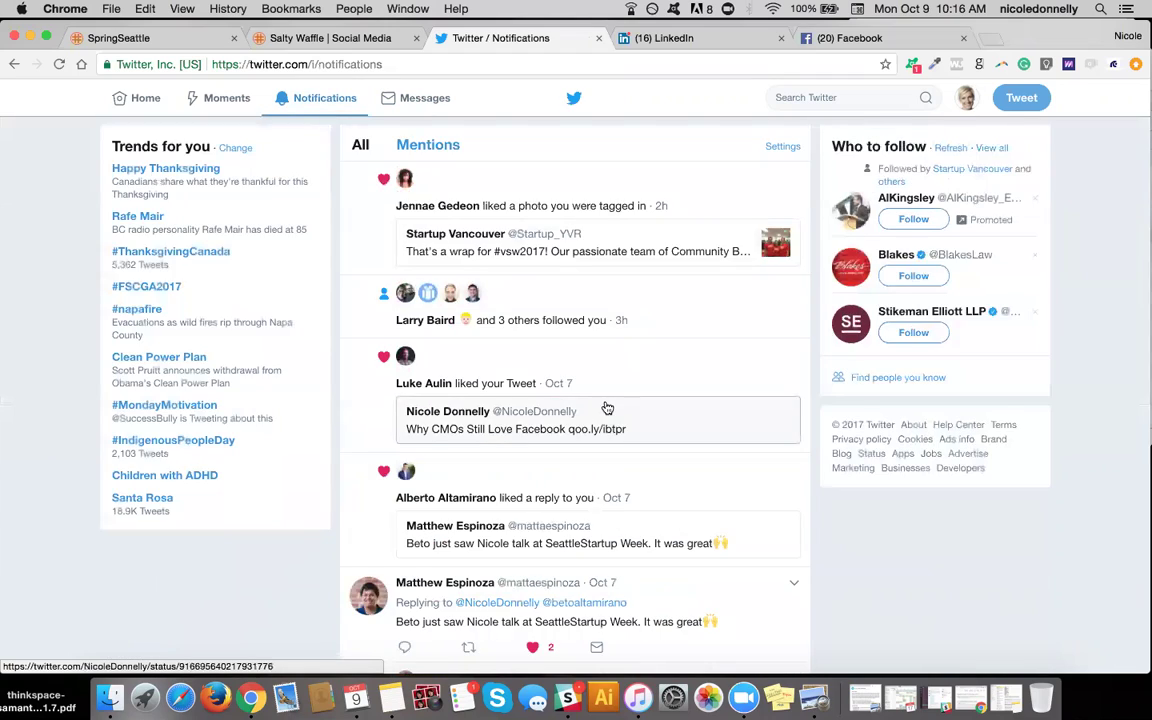
scroll(604, 406, "down", 5)
scroll(606, 407, "down", 10)
scroll(606, 406, "up", 13)
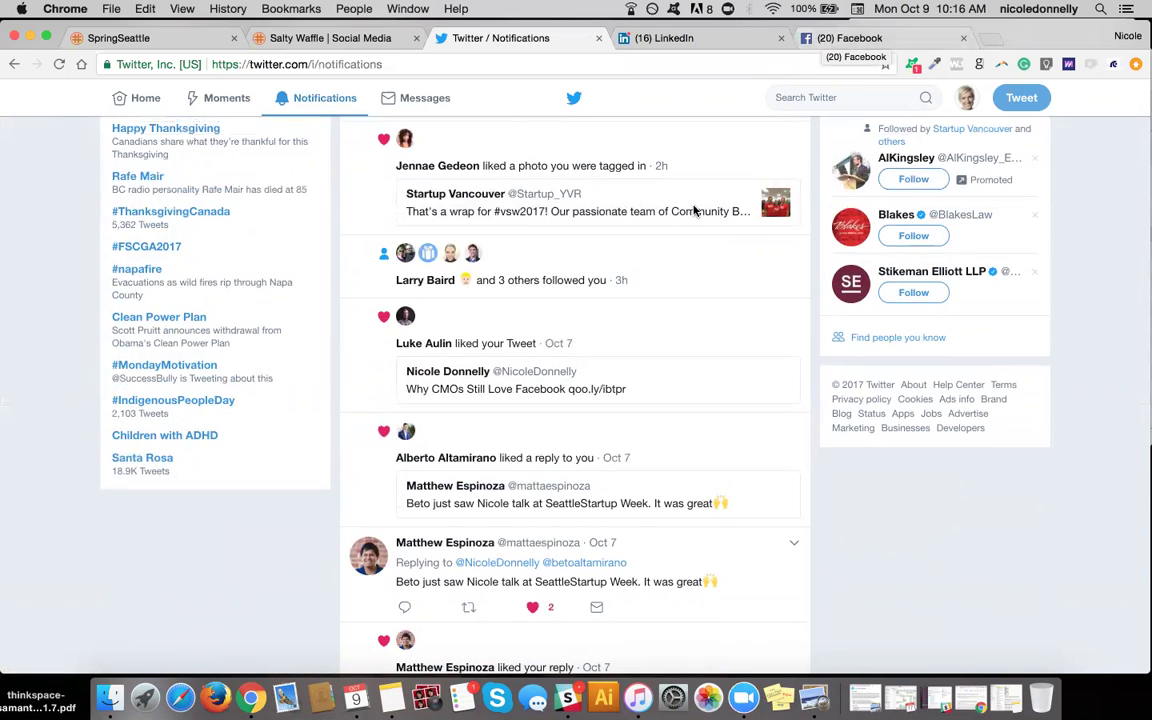
scroll(646, 282, "up", 2)
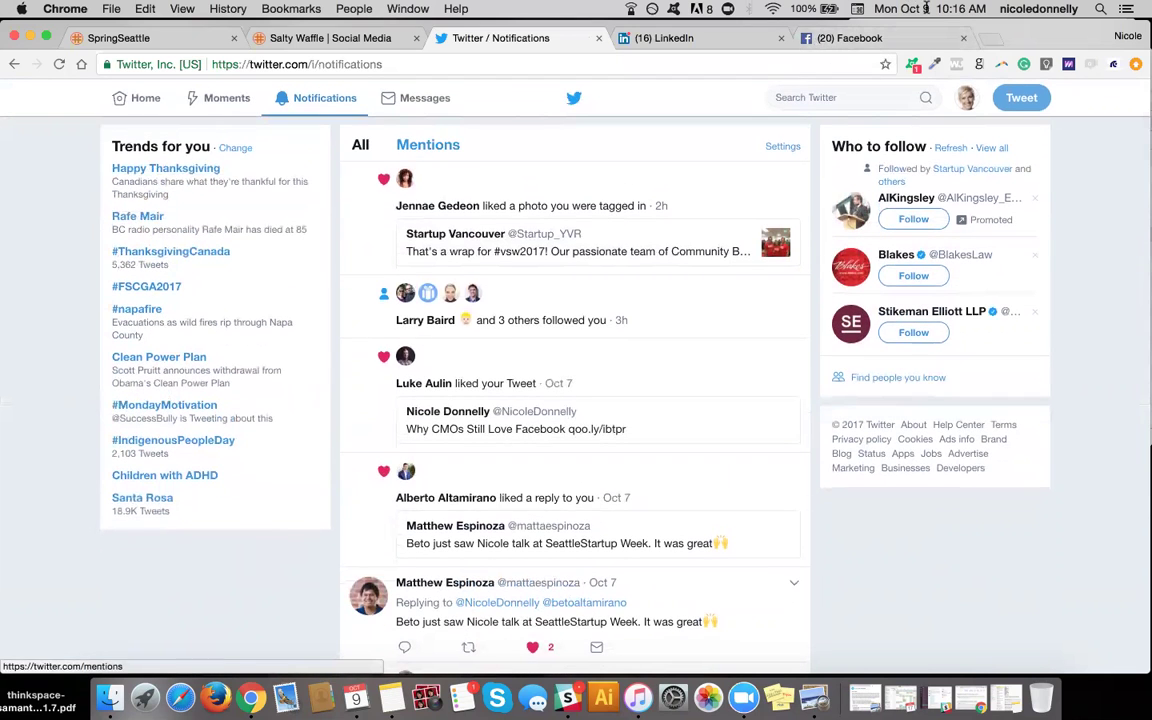
Switch to LinkedIn and view the home feed.
left_click_drag(1022, 40, 1028, 120)
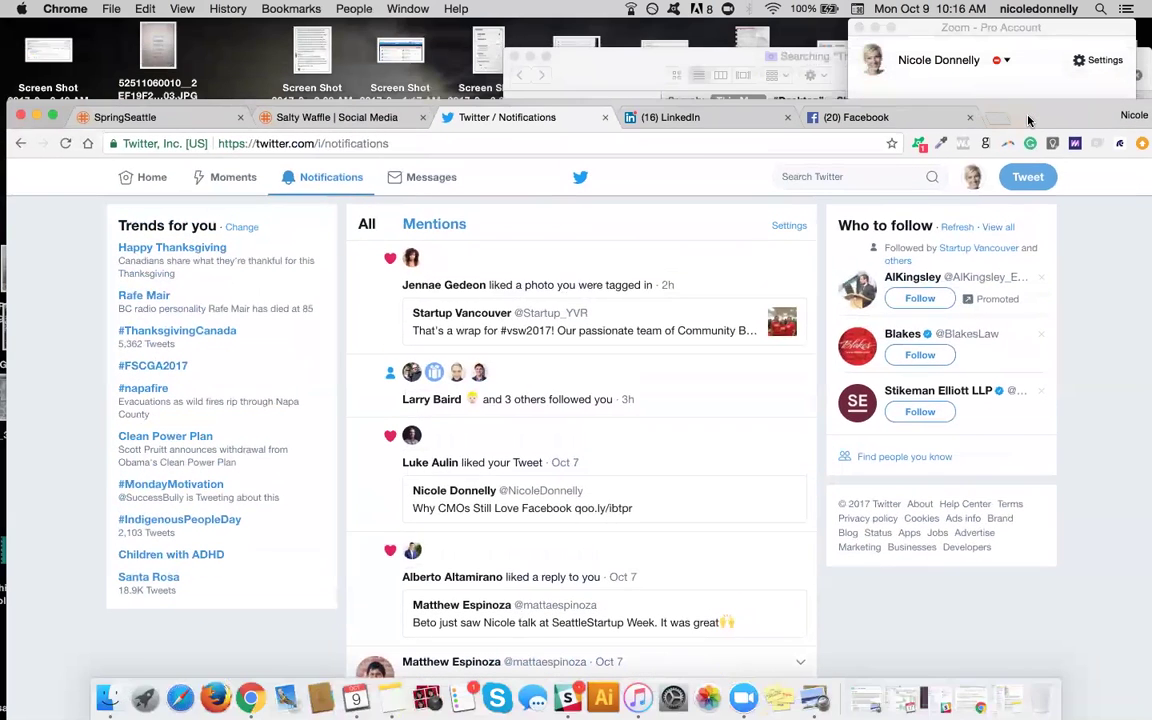
left_click(699, 121)
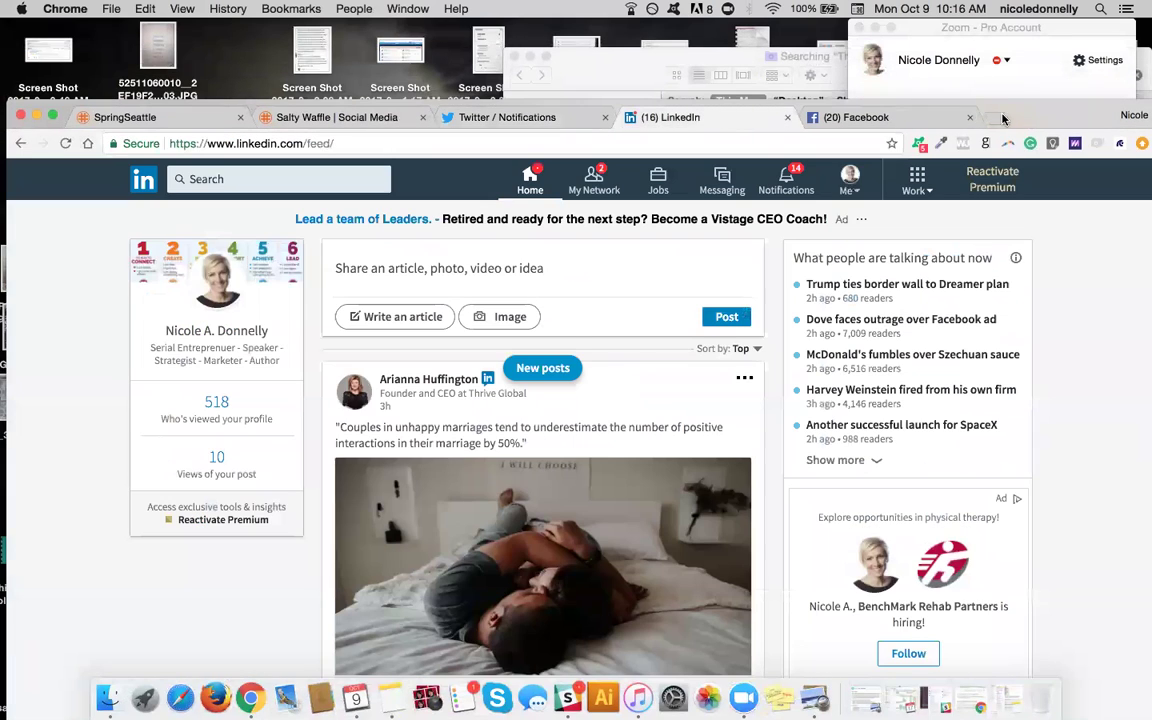
left_click_drag(1036, 97, 1032, 37)
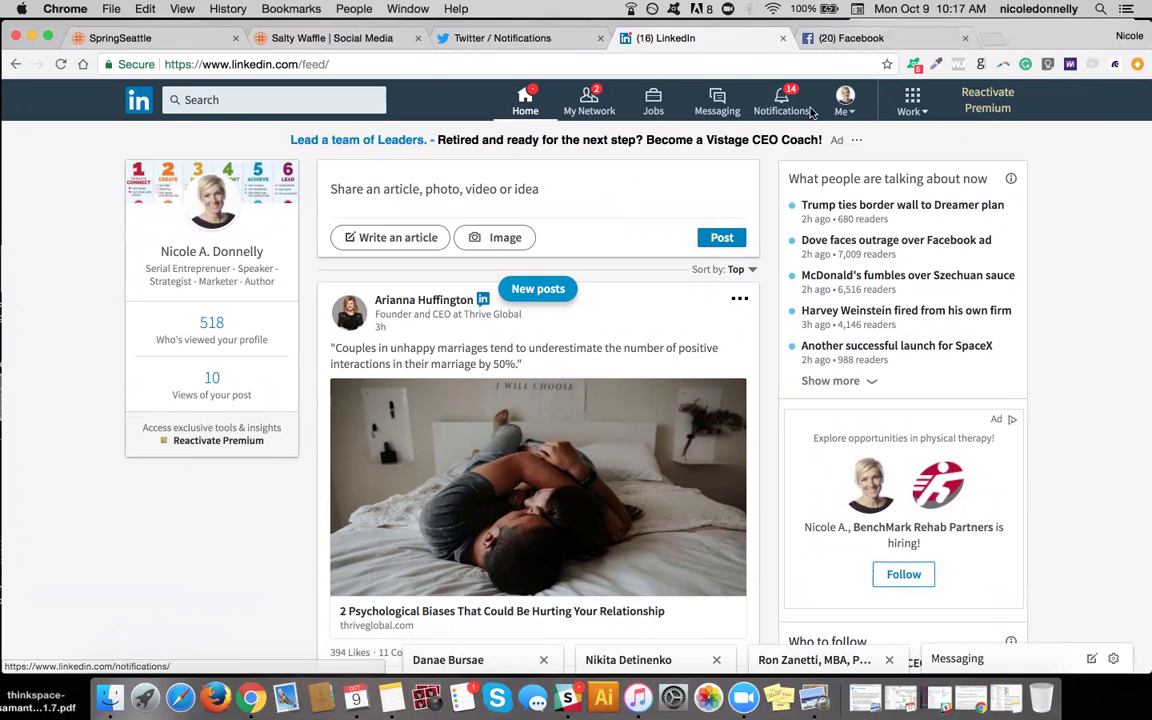
Switch to Facebook and look over the first posts in the news feed.
left_click(851, 40)
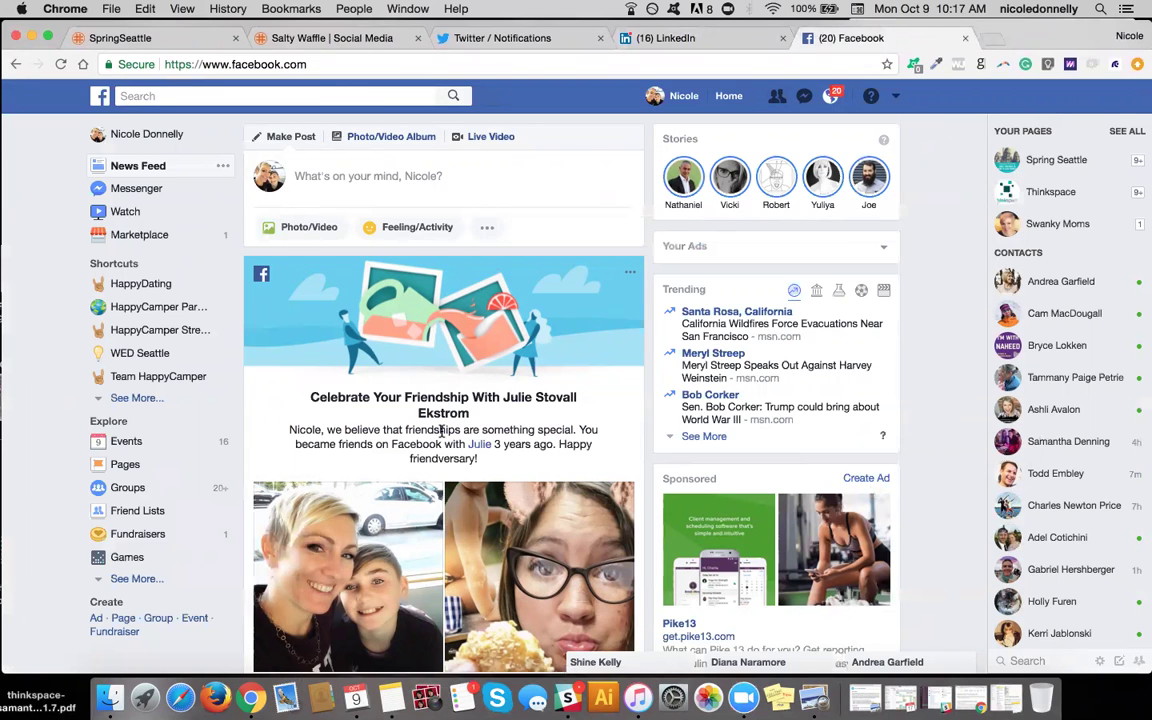
scroll(440, 430, "down", 3)
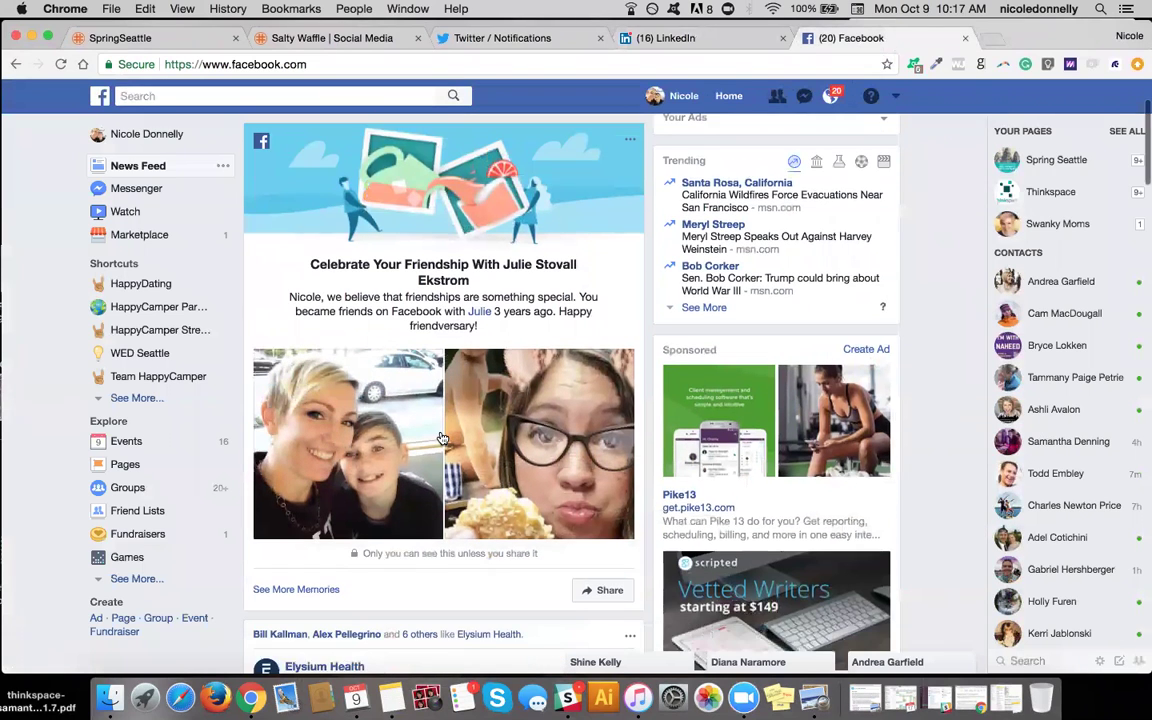
scroll(440, 430, "up", 3)
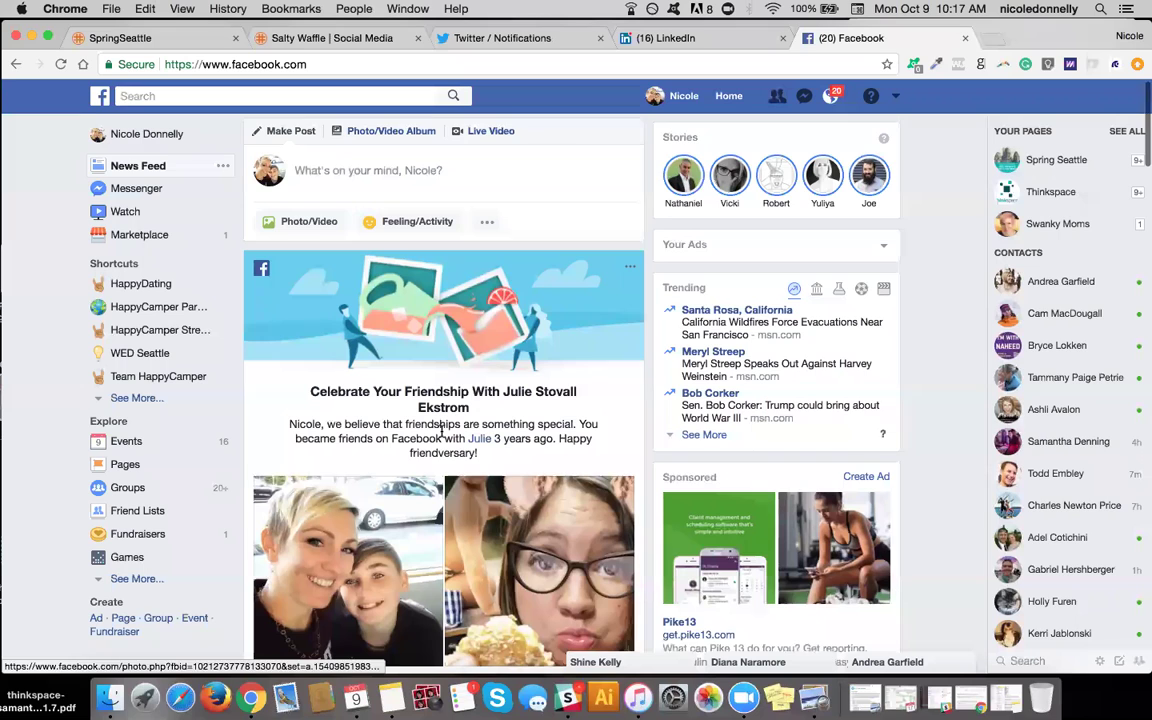
scroll(440, 430, "down", 1)
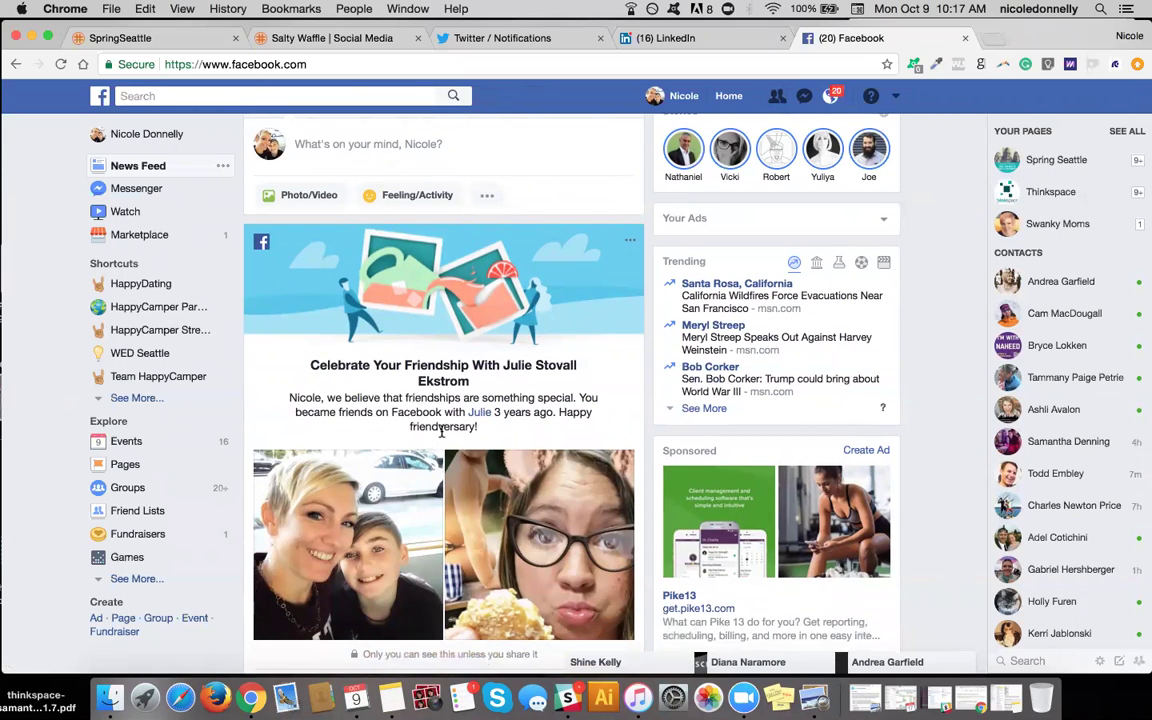
scroll(441, 430, "up", 1)
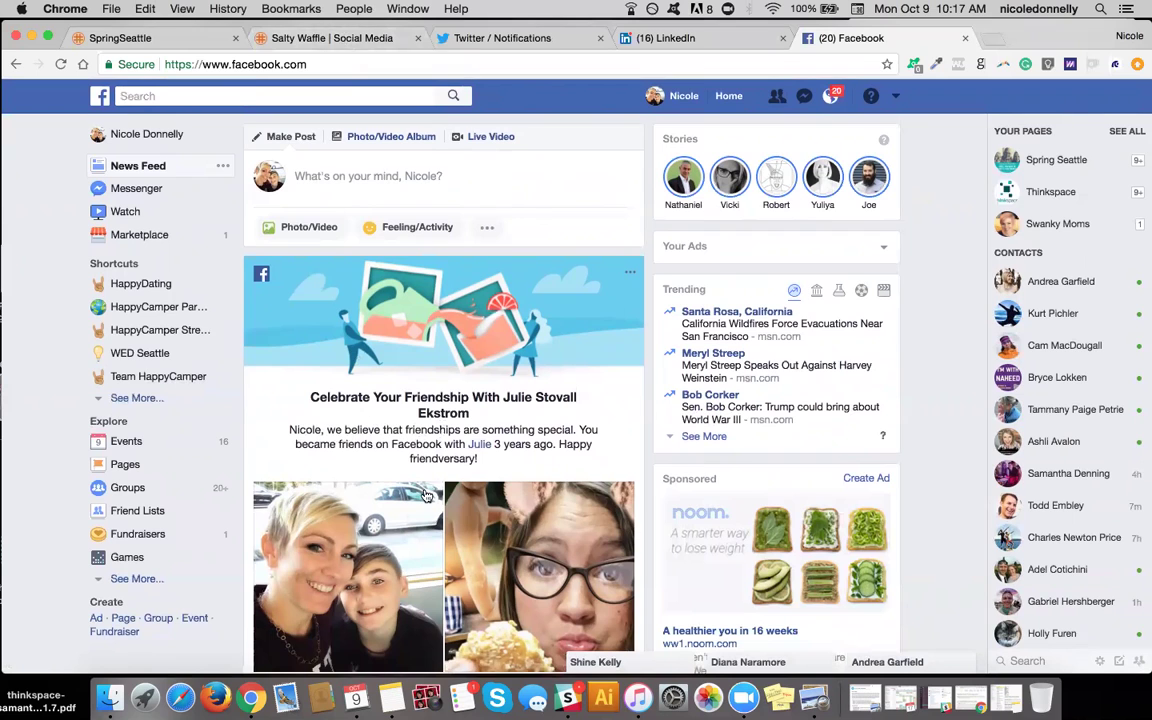
scroll(436, 488, "down", 1)
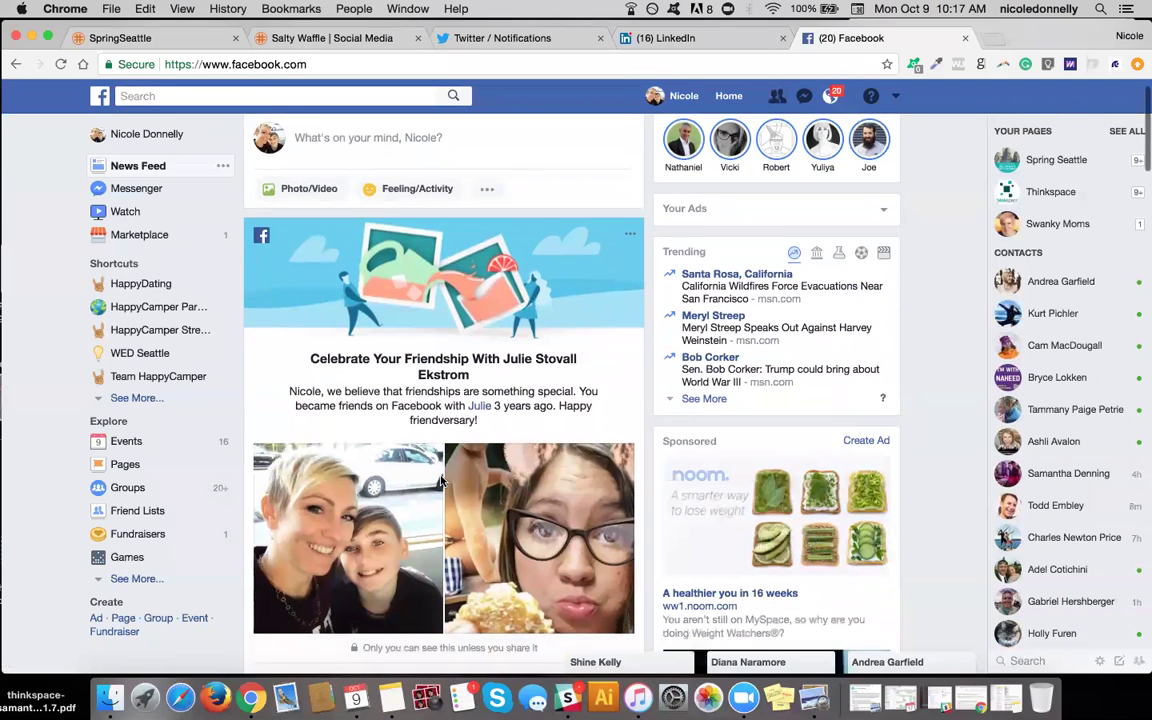
scroll(441, 484, "down", 2)
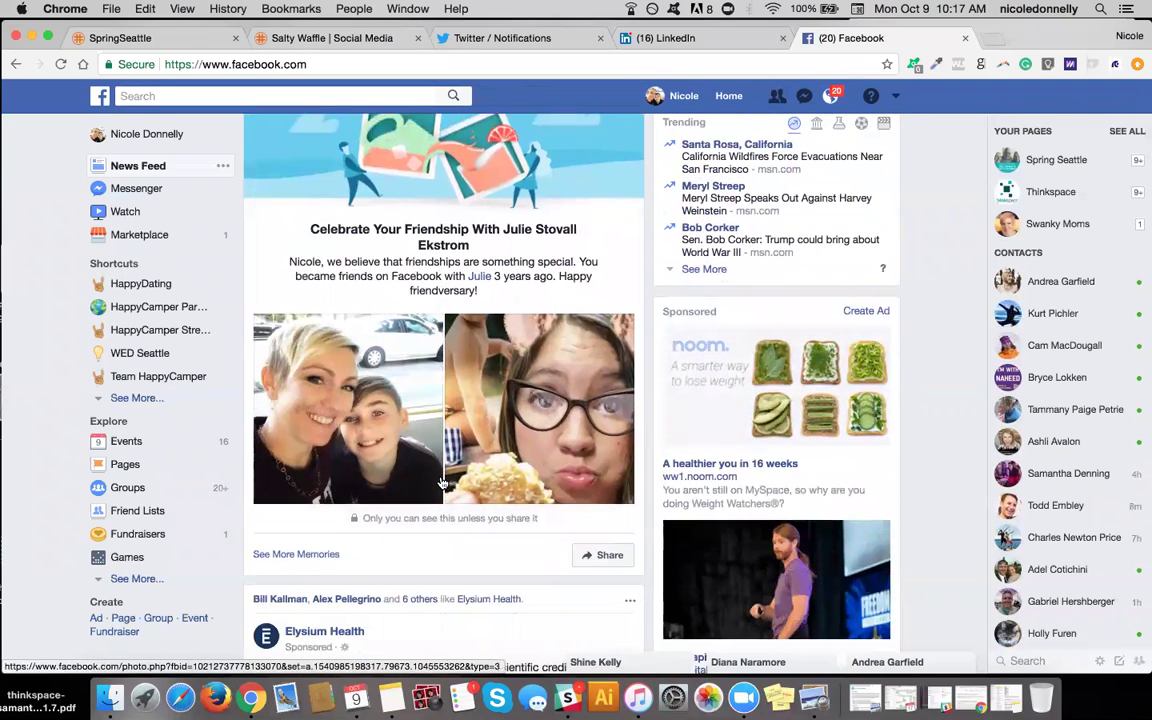
View the Salty Waffle website and inspect the details of the SpringSeattle project's publications for October 9 and 10.
left_click(332, 38)
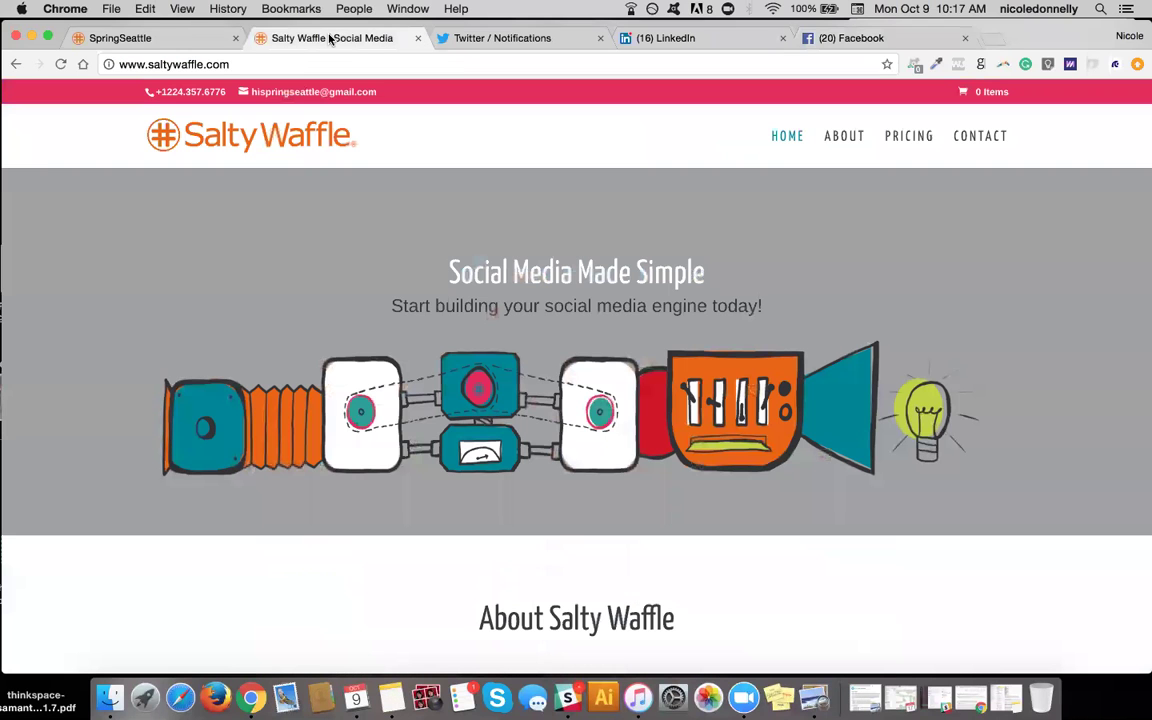
left_click(152, 38)
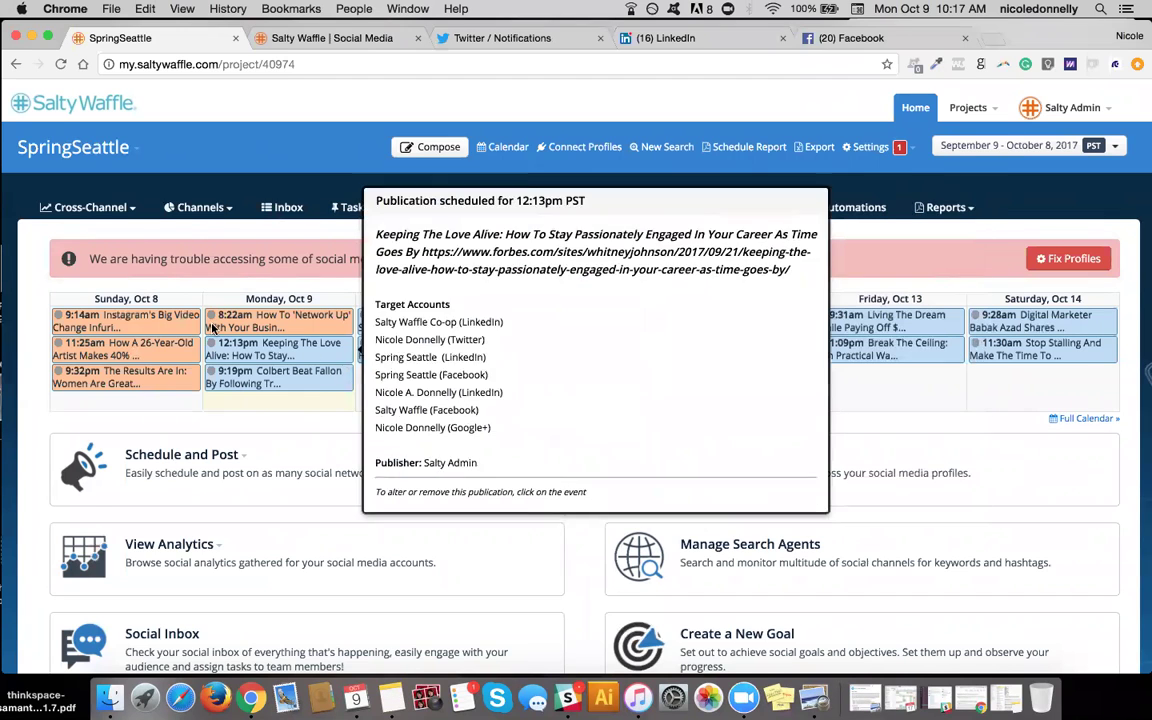
mouse_move(210, 325)
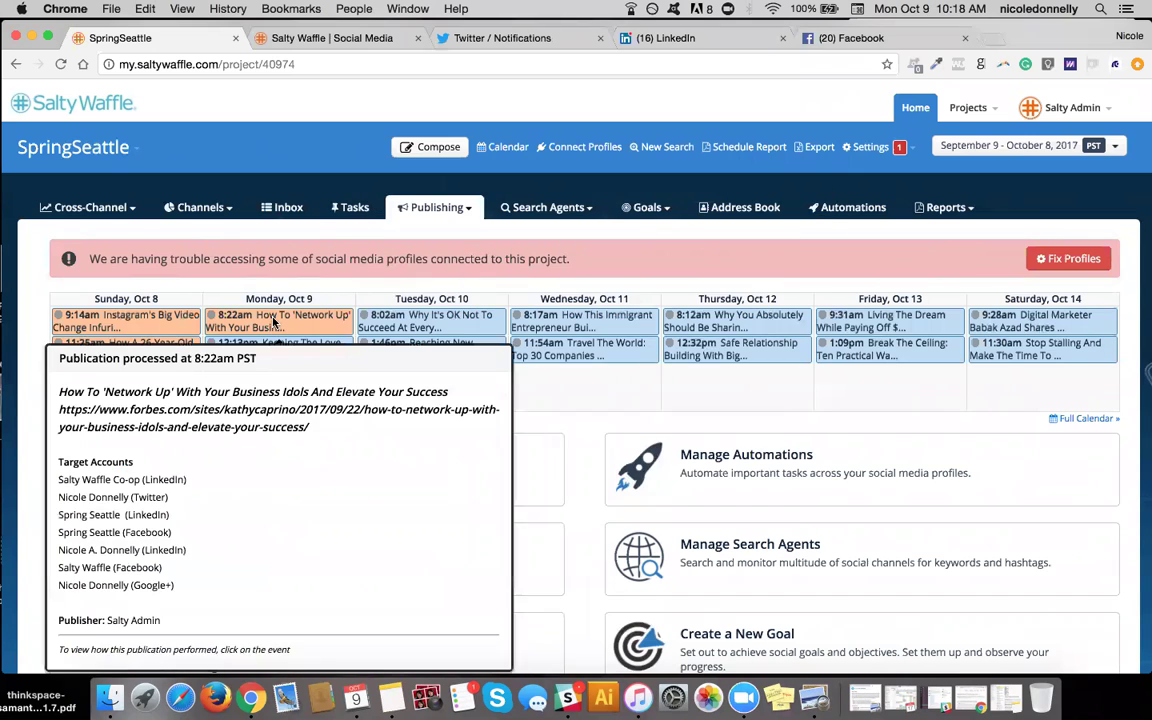
mouse_move(1060, 356)
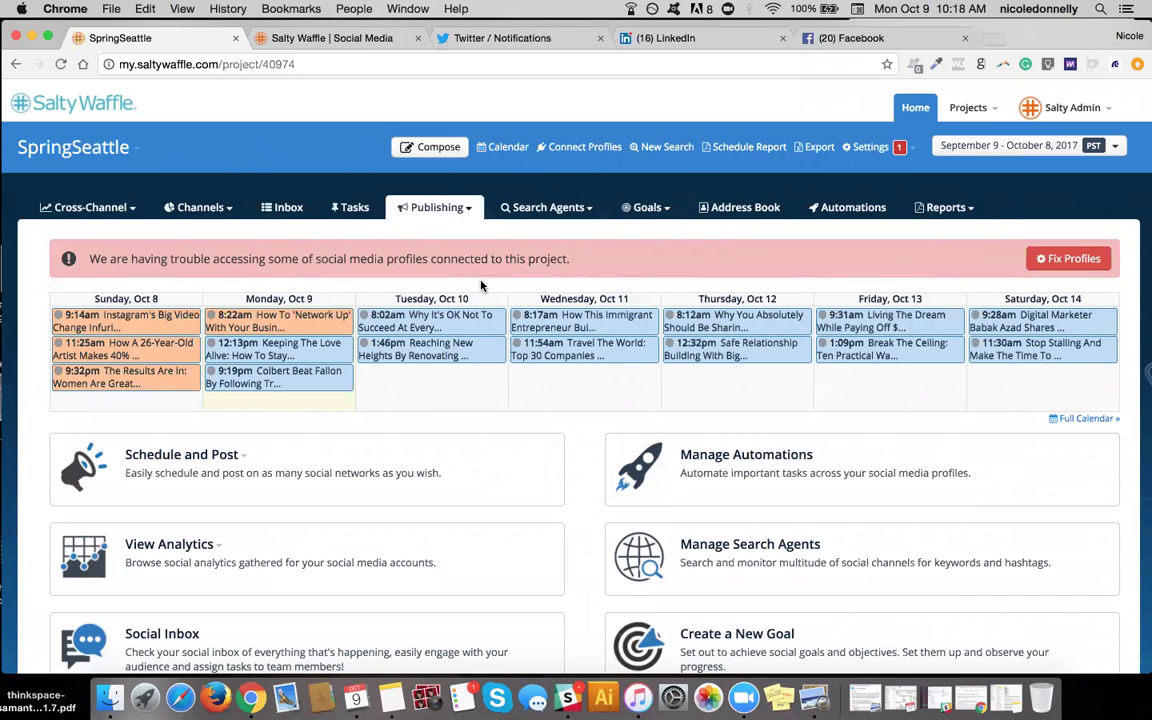
mouse_move(455, 333)
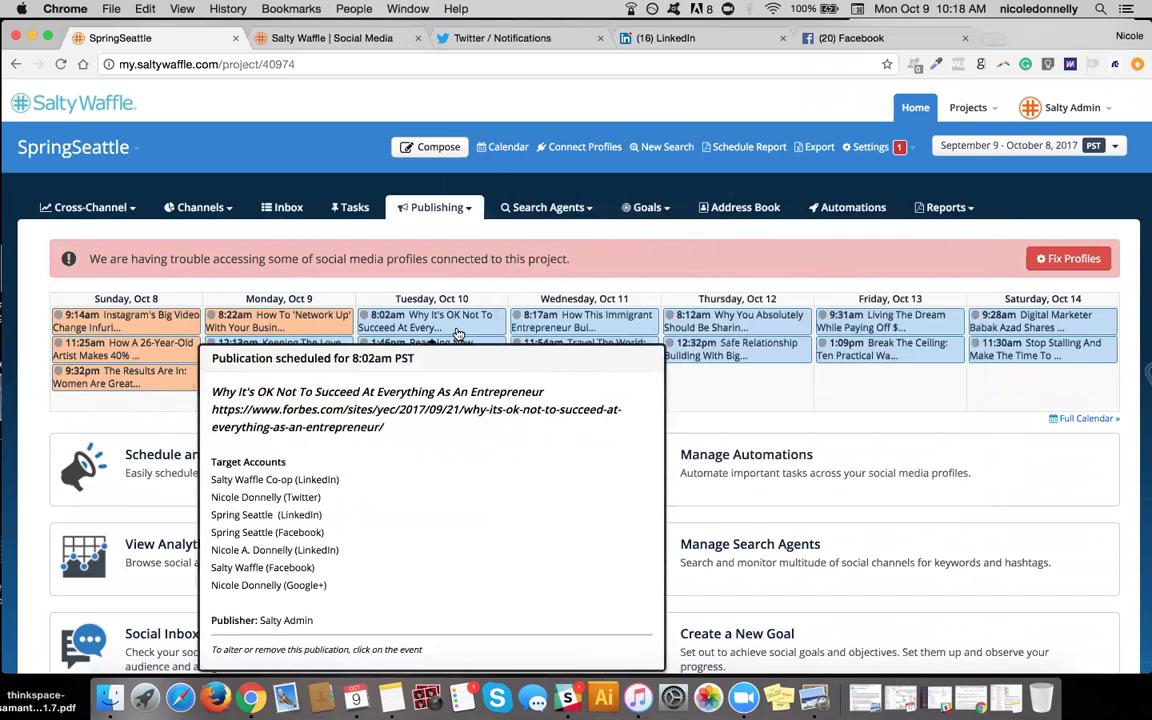
mouse_move(313, 318)
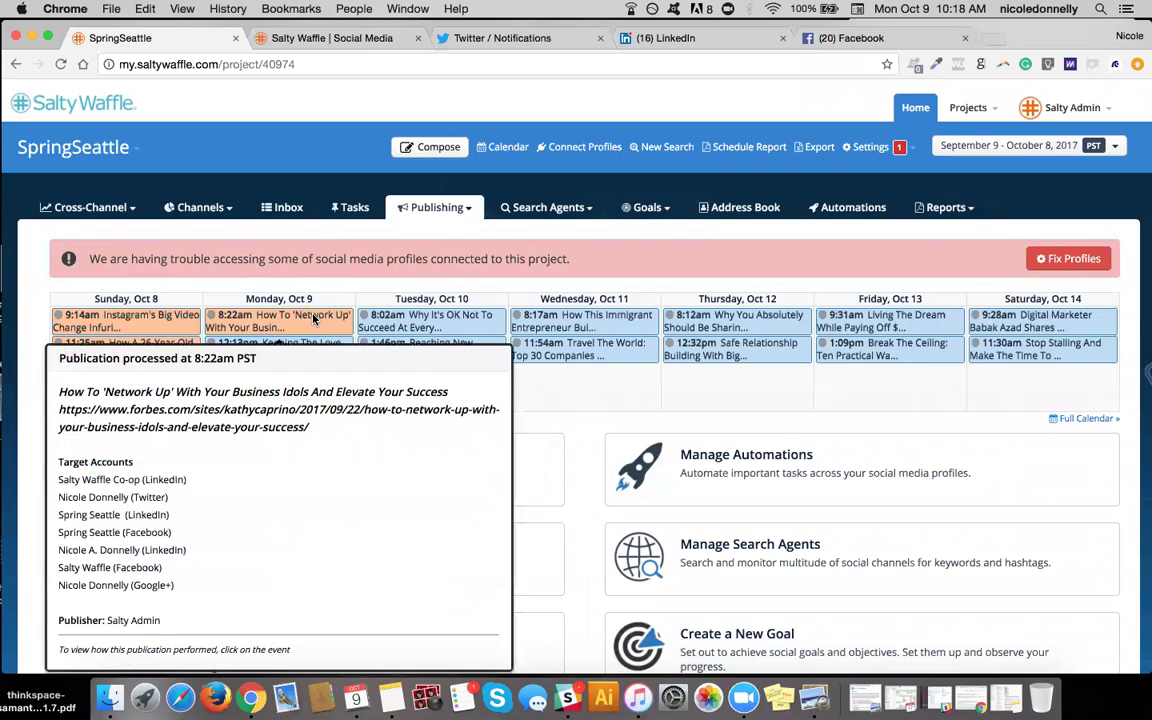
Open the full publication calendar for October 2017 and review the scheduled posts, including the 9:13pm post on November 4.
left_click(1090, 422)
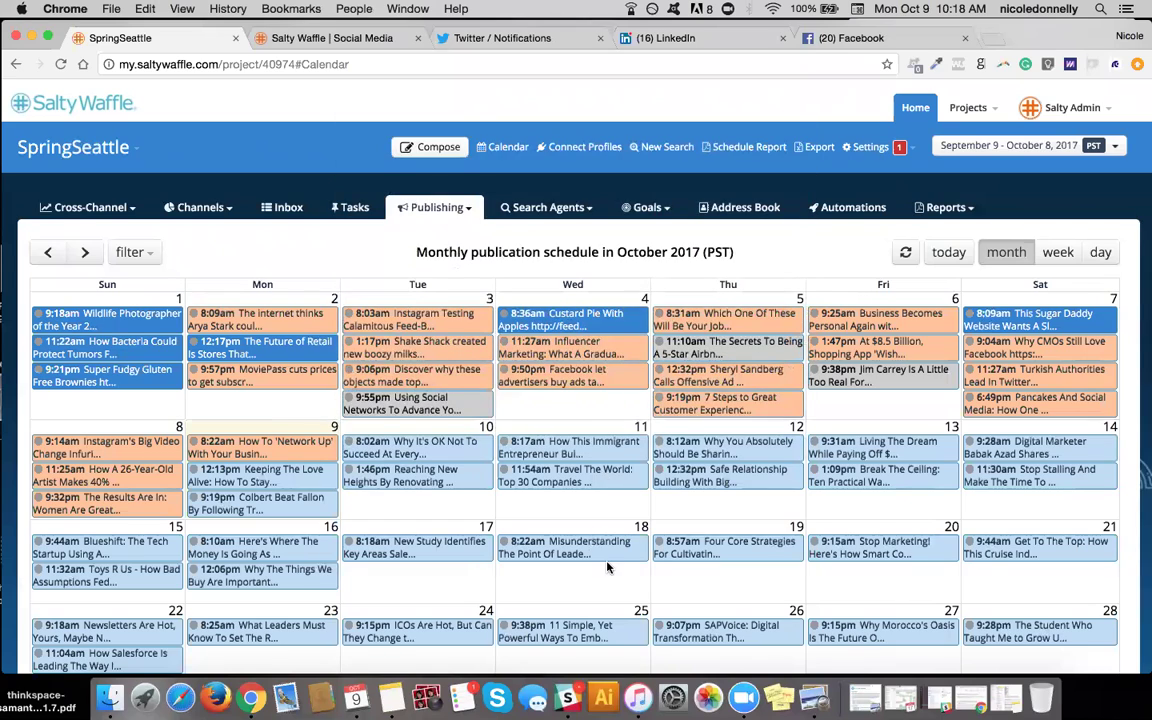
scroll(607, 567, "down", 3)
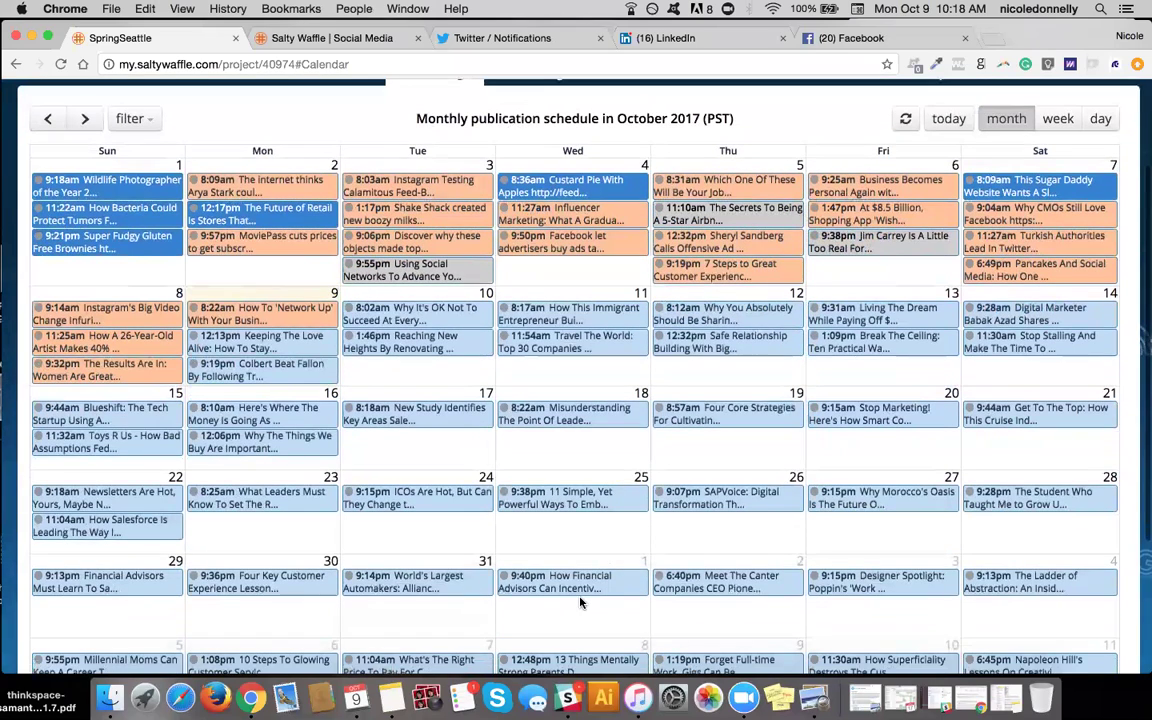
scroll(580, 602, "down", 4)
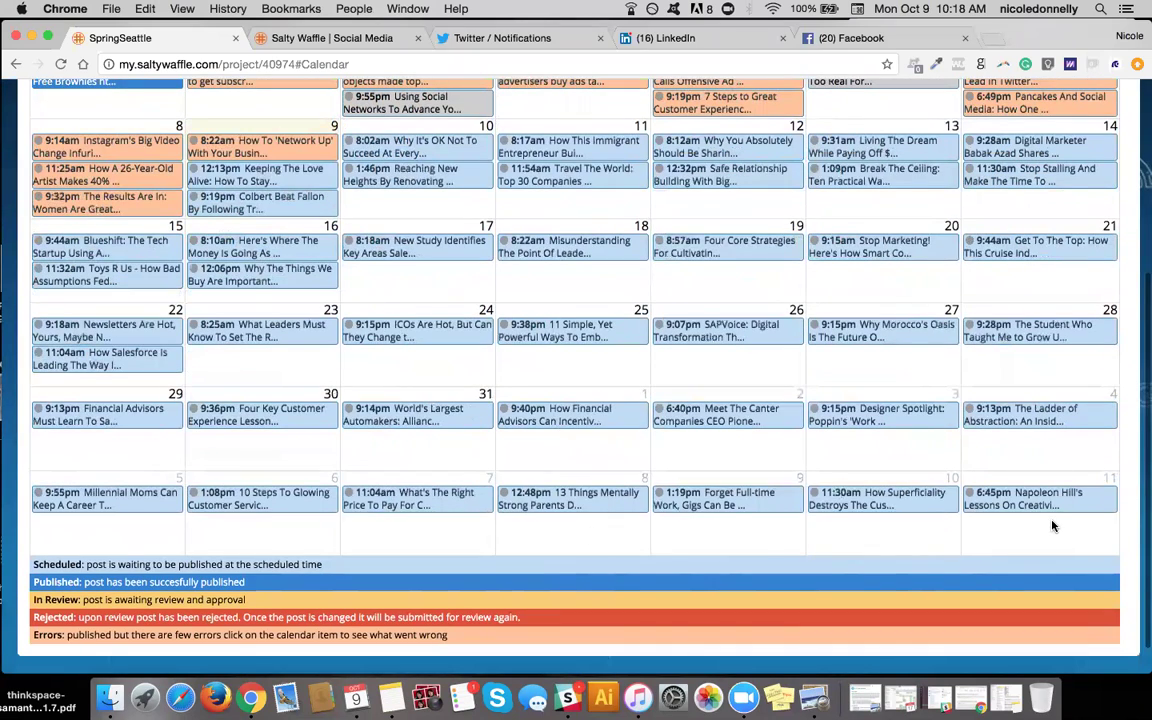
scroll(1052, 526, "up", 3)
mouse_move(1054, 527)
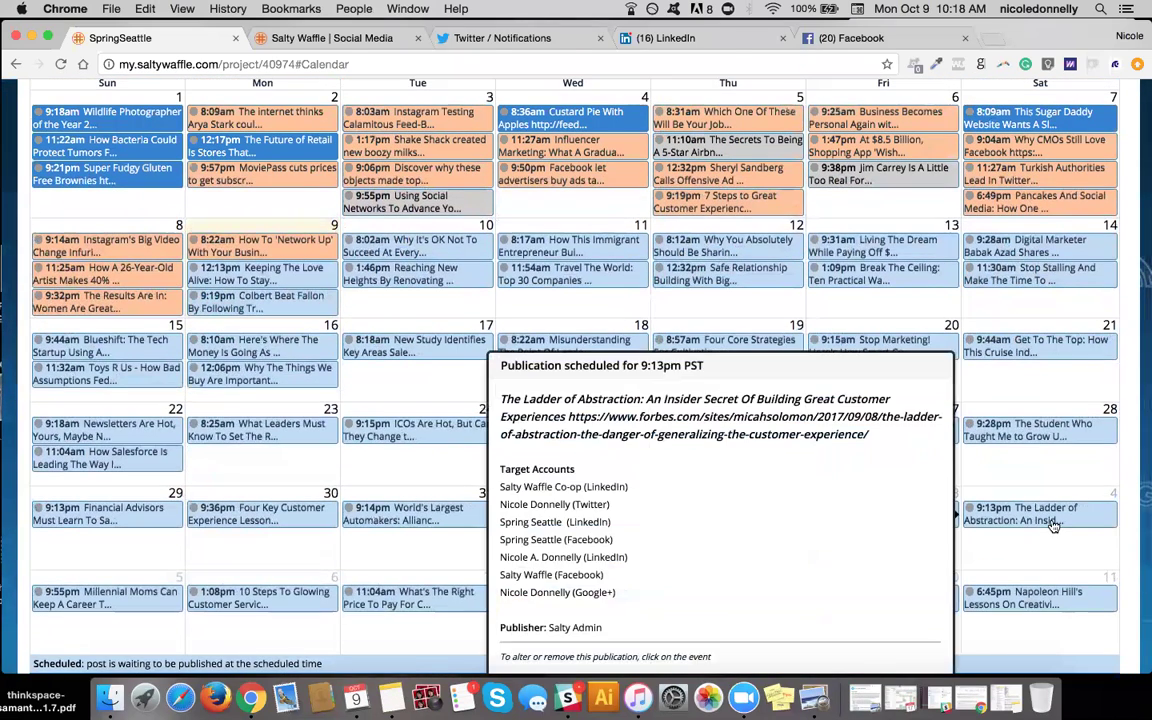
mouse_move(983, 357)
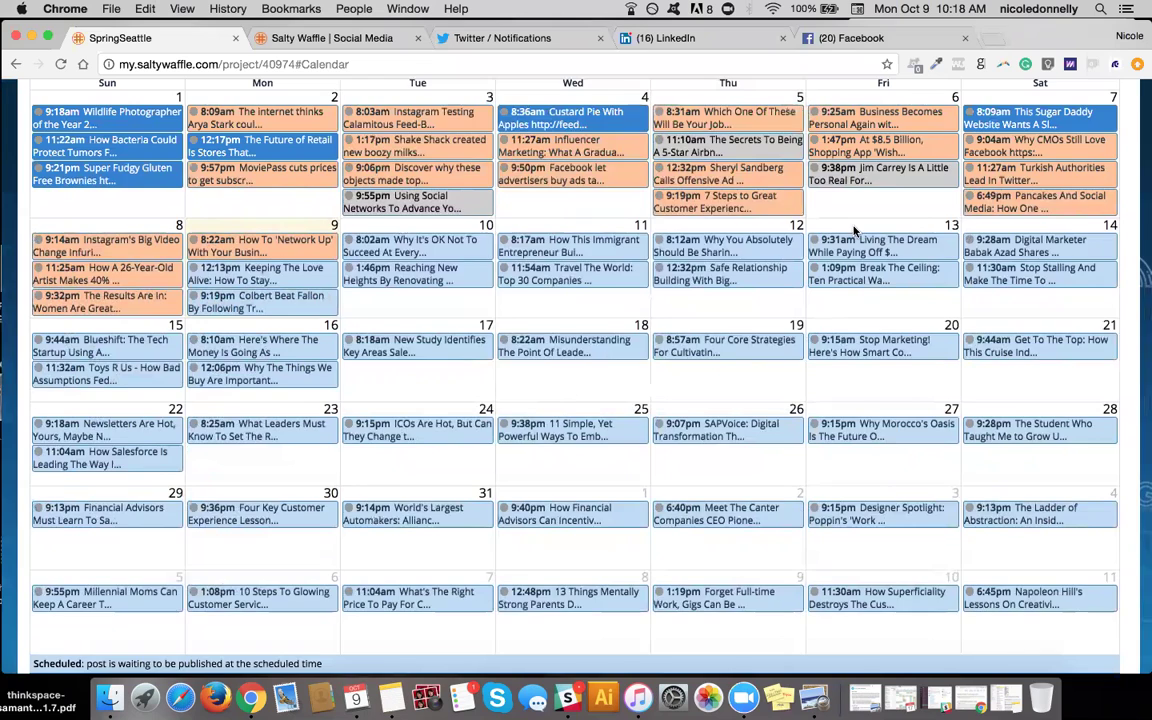
scroll(851, 228, "up", 4)
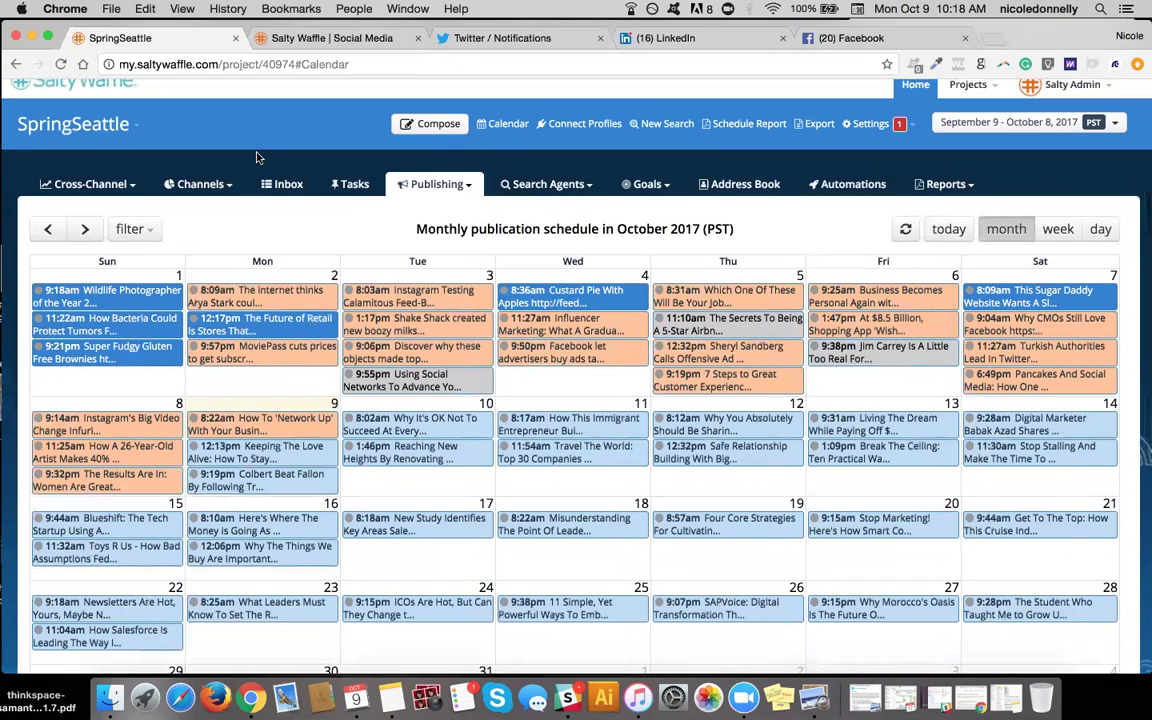
Return to the SpringSeattle project home and start the Bulk Scheduler.
left_click(913, 86)
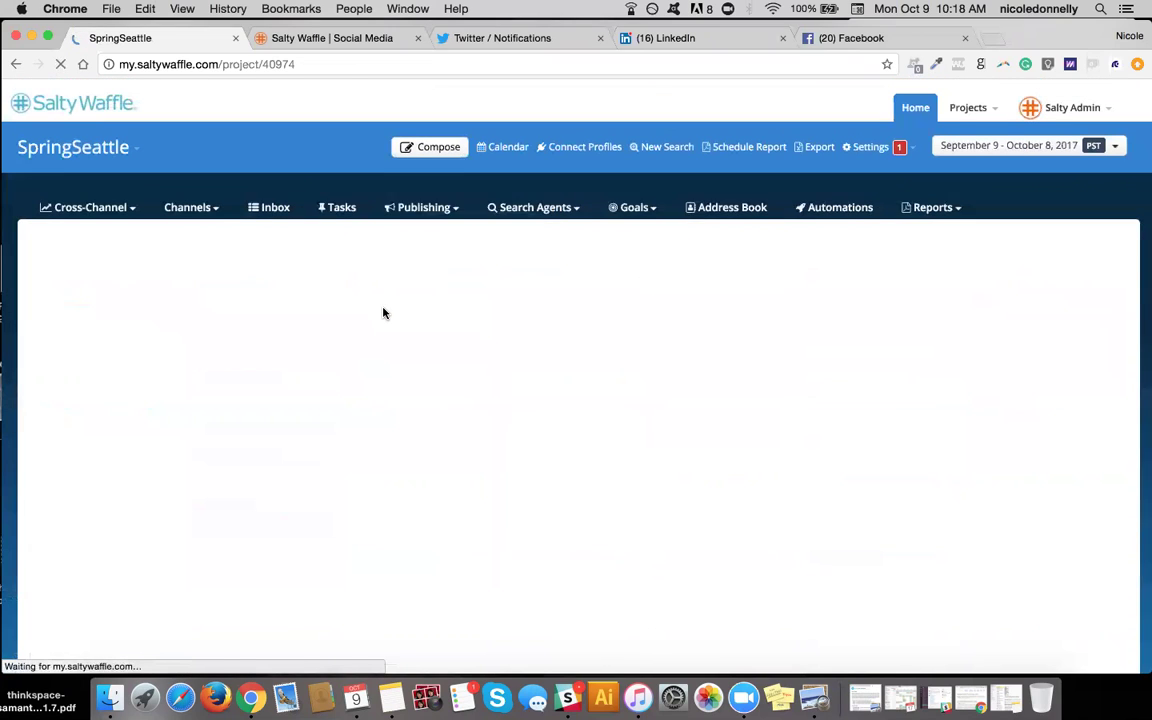
mouse_move(441, 376)
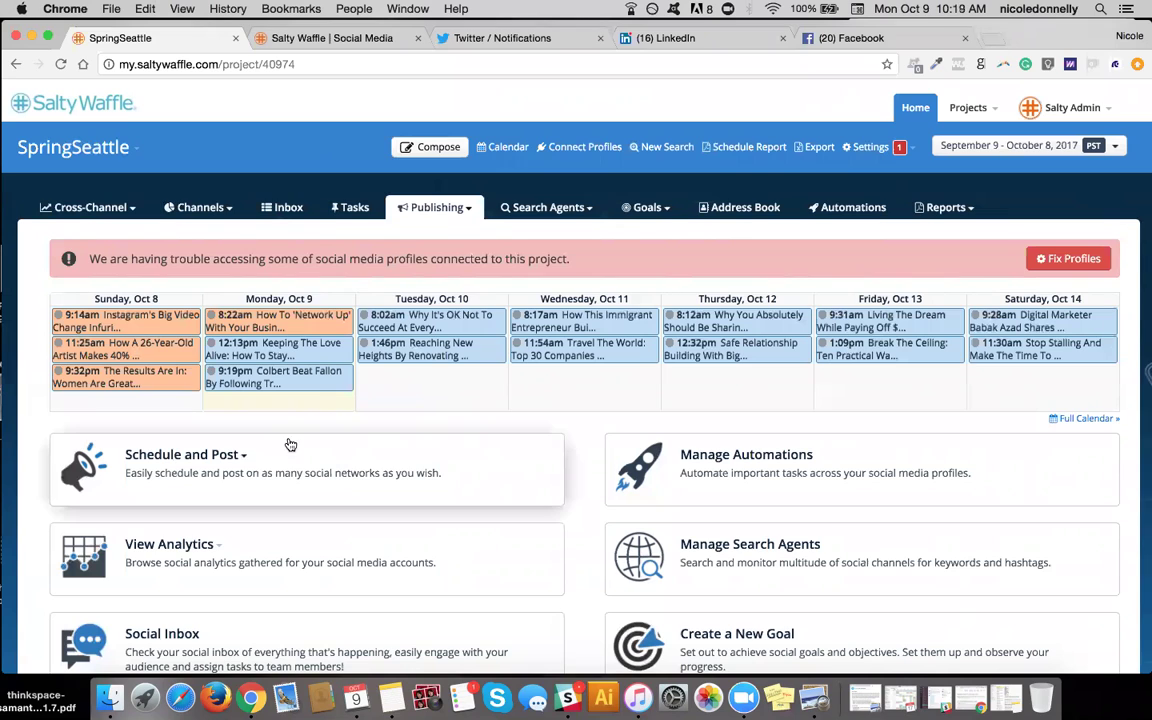
left_click(241, 456)
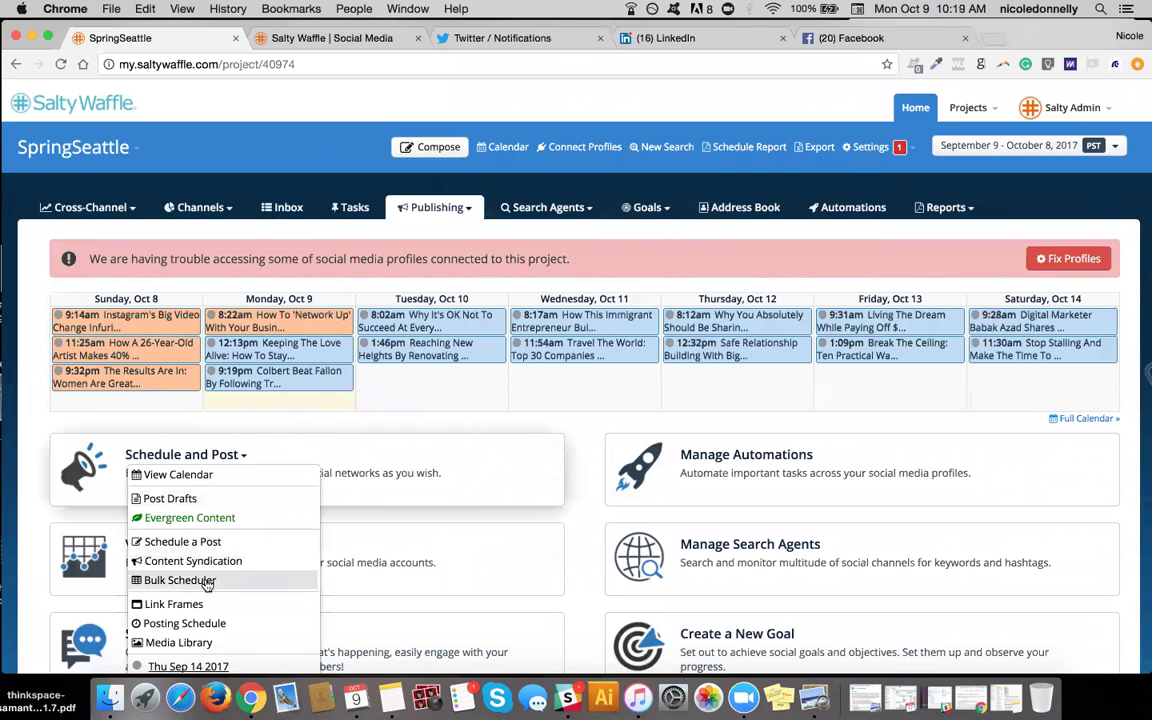
scroll(207, 585, "down", 4)
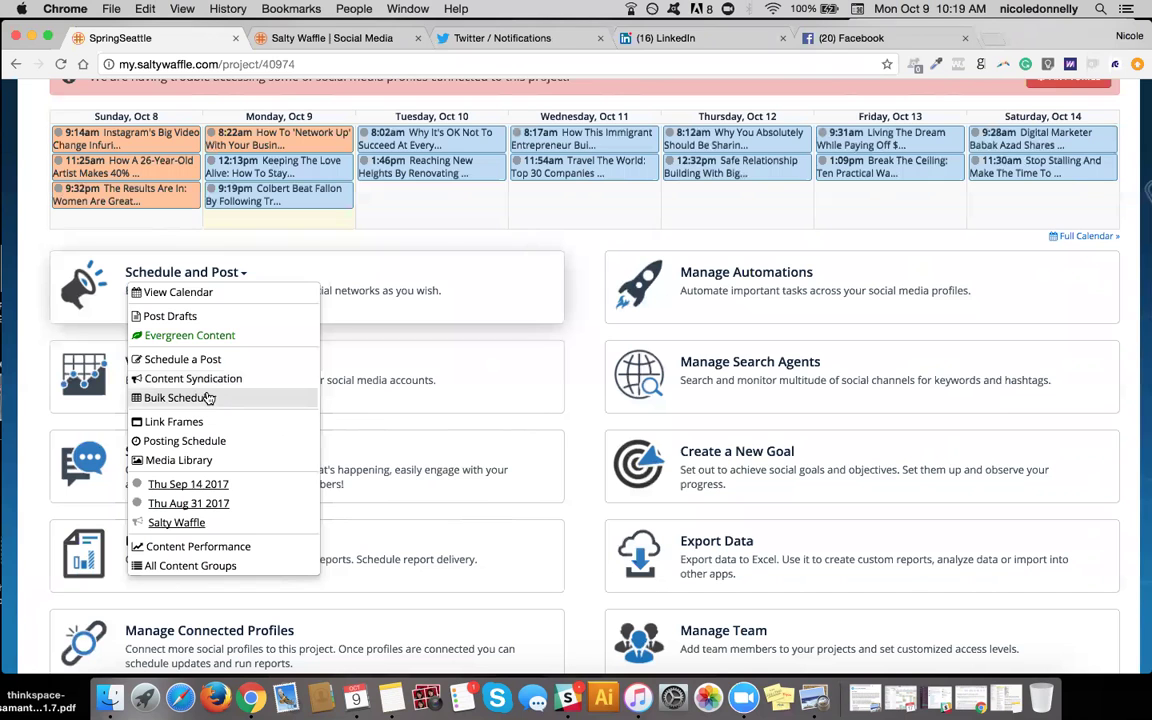
left_click(203, 400)
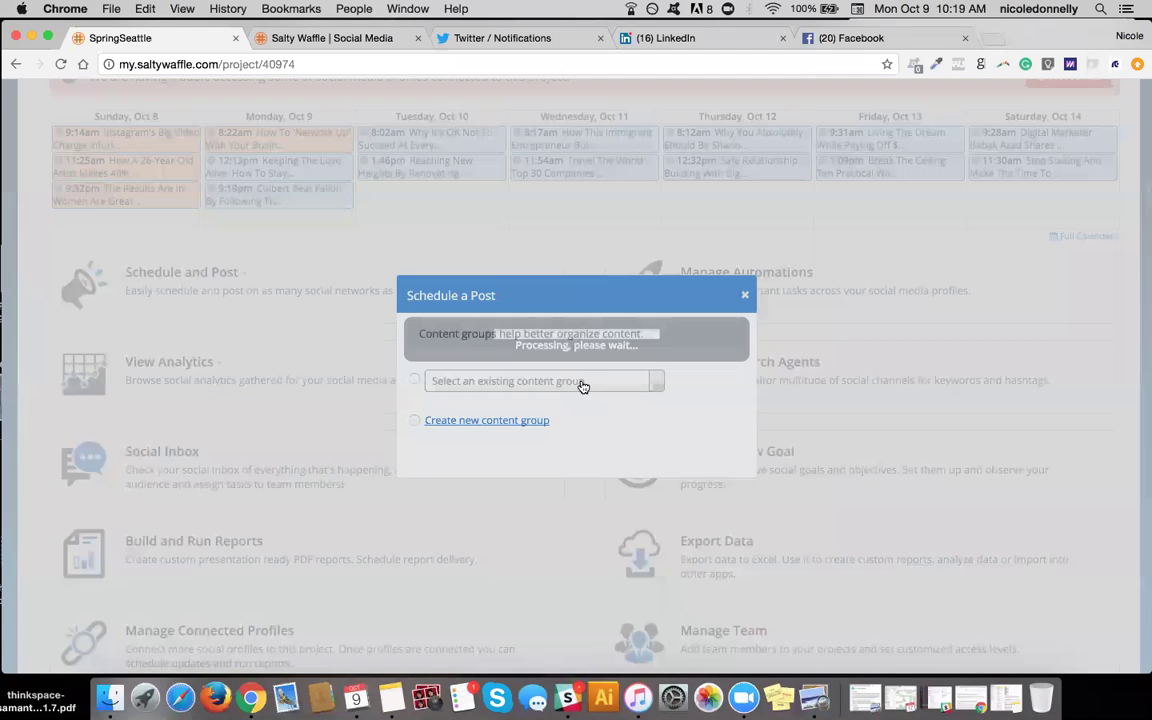
Use the existing content group Thu Sep 14 2017 for the bulk schedule and show the social profile upload sources.
left_click(414, 379)
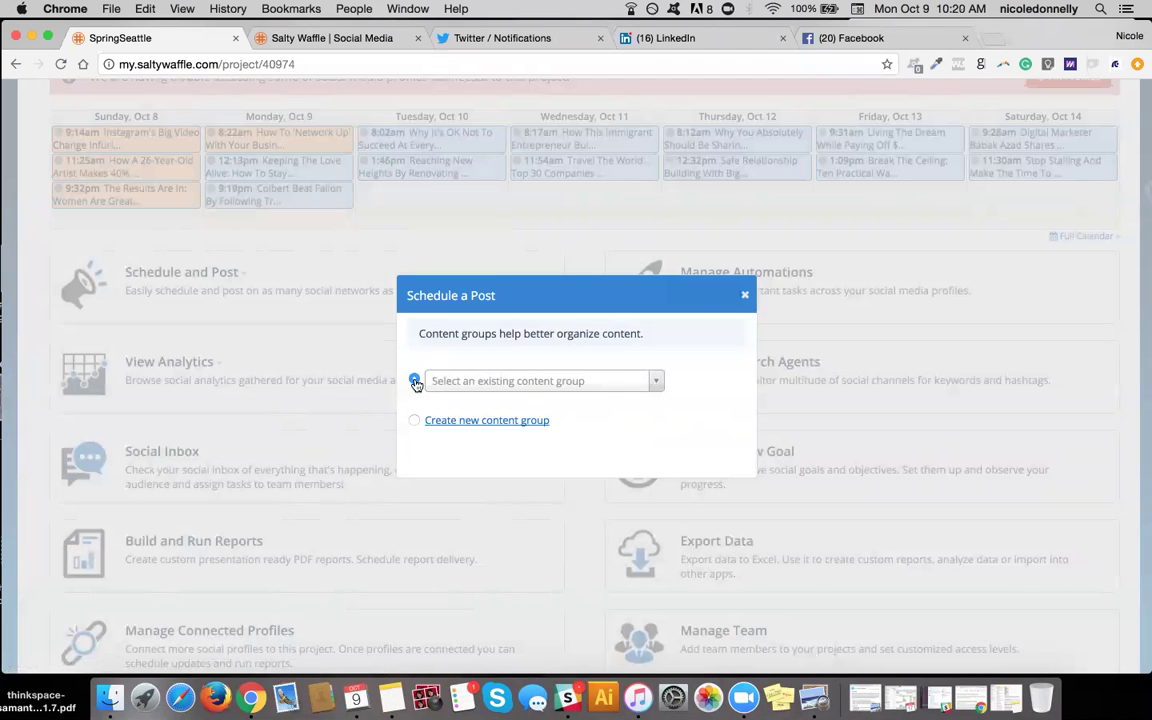
left_click(652, 381)
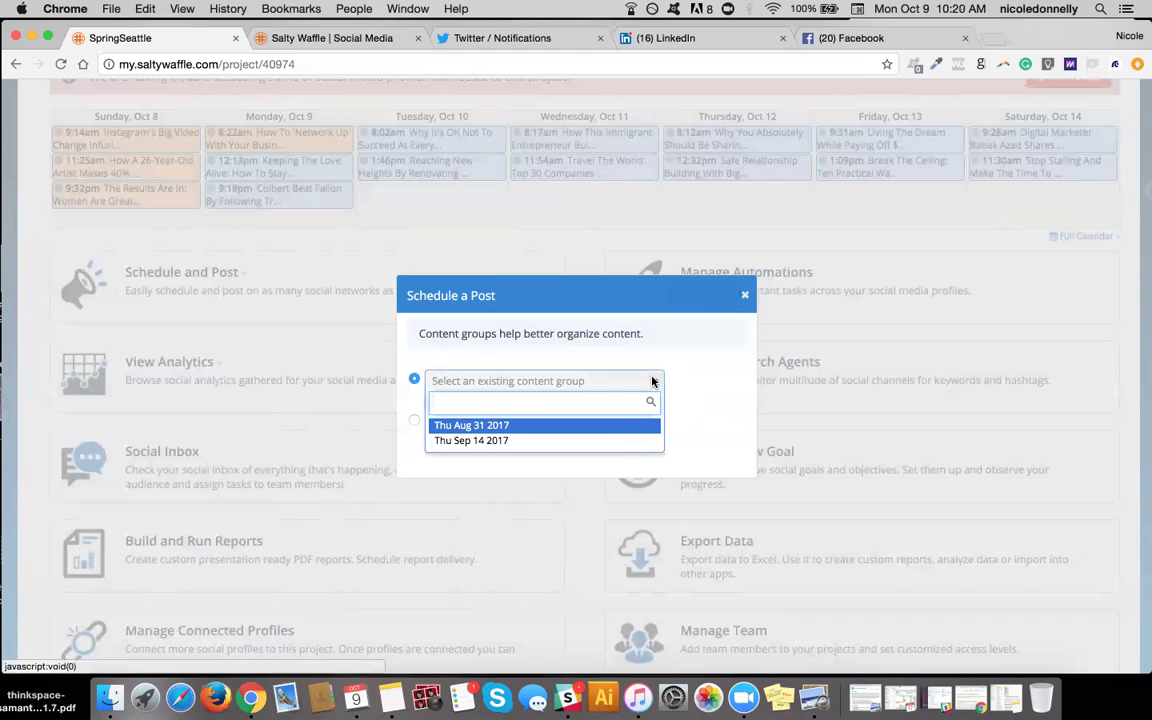
left_click(604, 444)
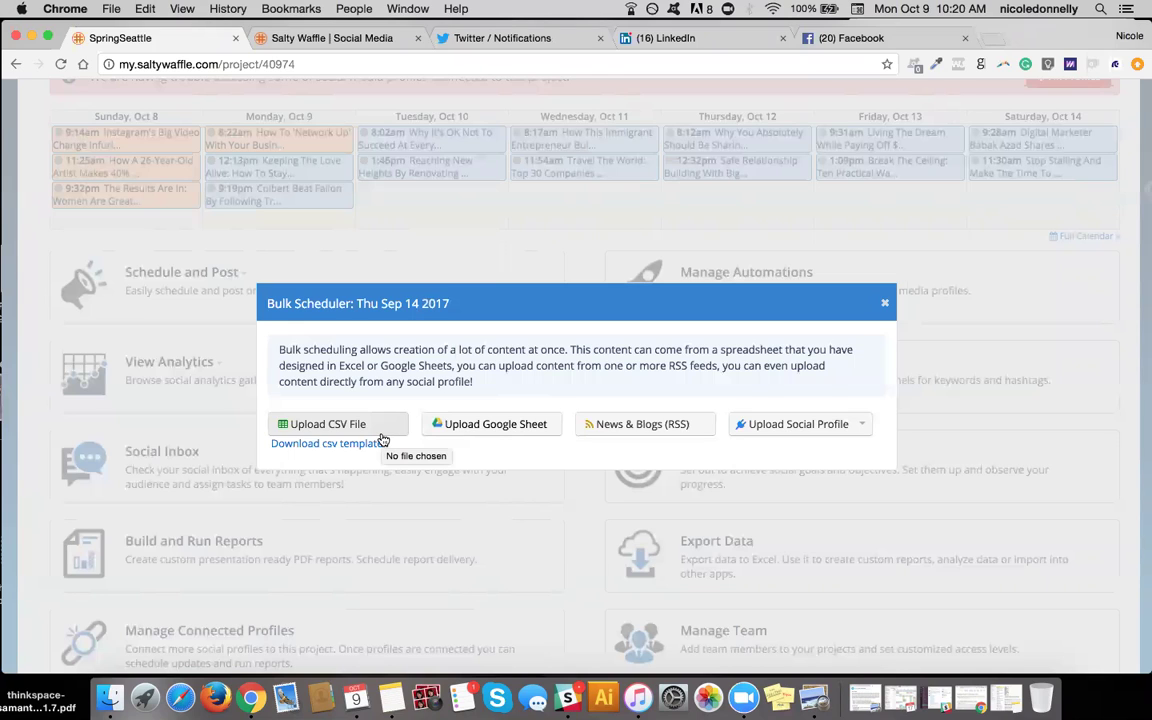
left_click(866, 427)
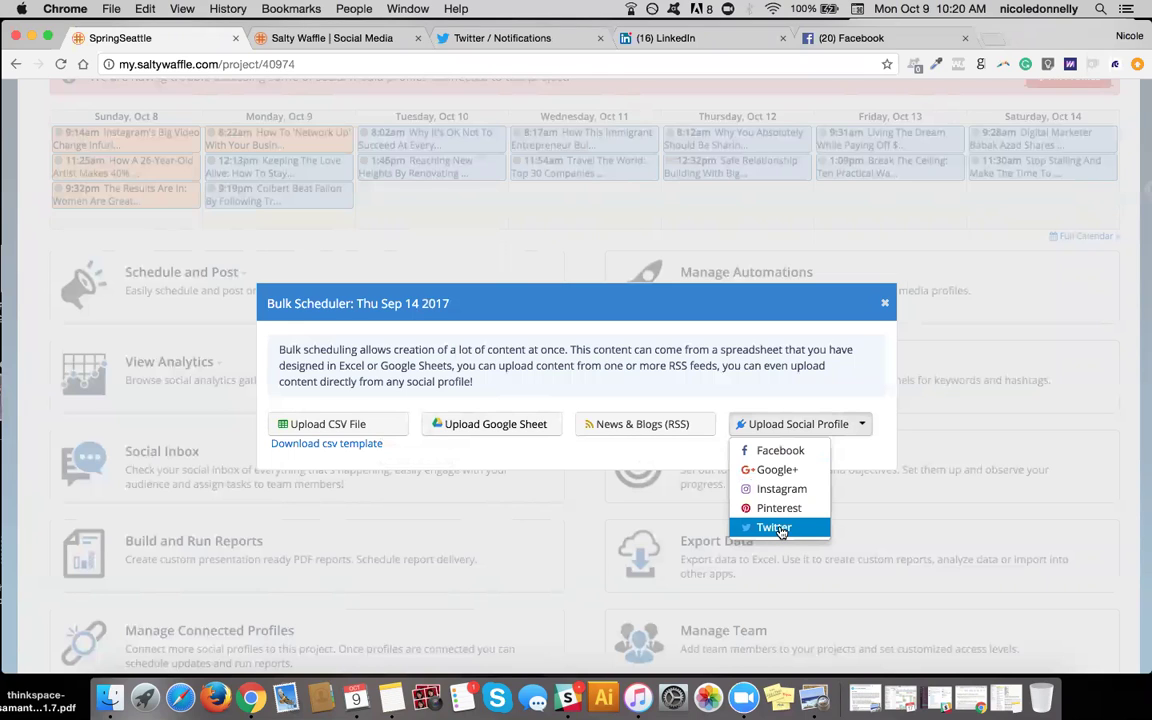
Choose news and blogs (RSS) as the bulk schedule's content source and search the sources for forbes.
left_click(670, 429)
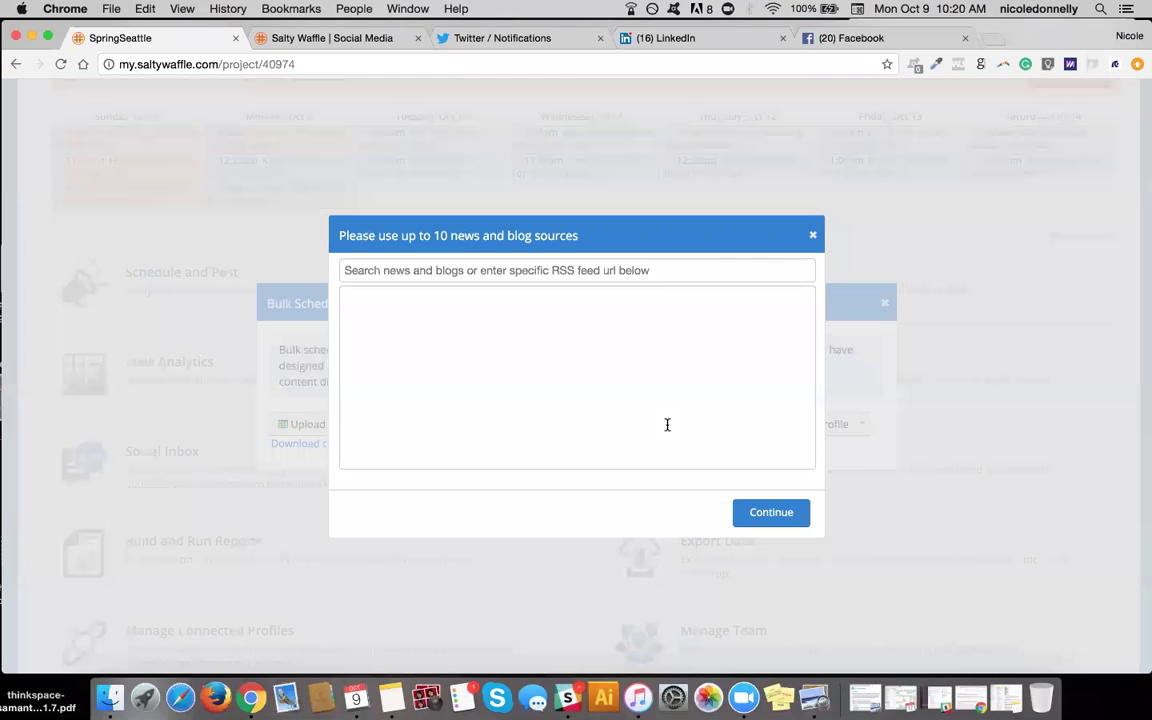
left_click(625, 275)
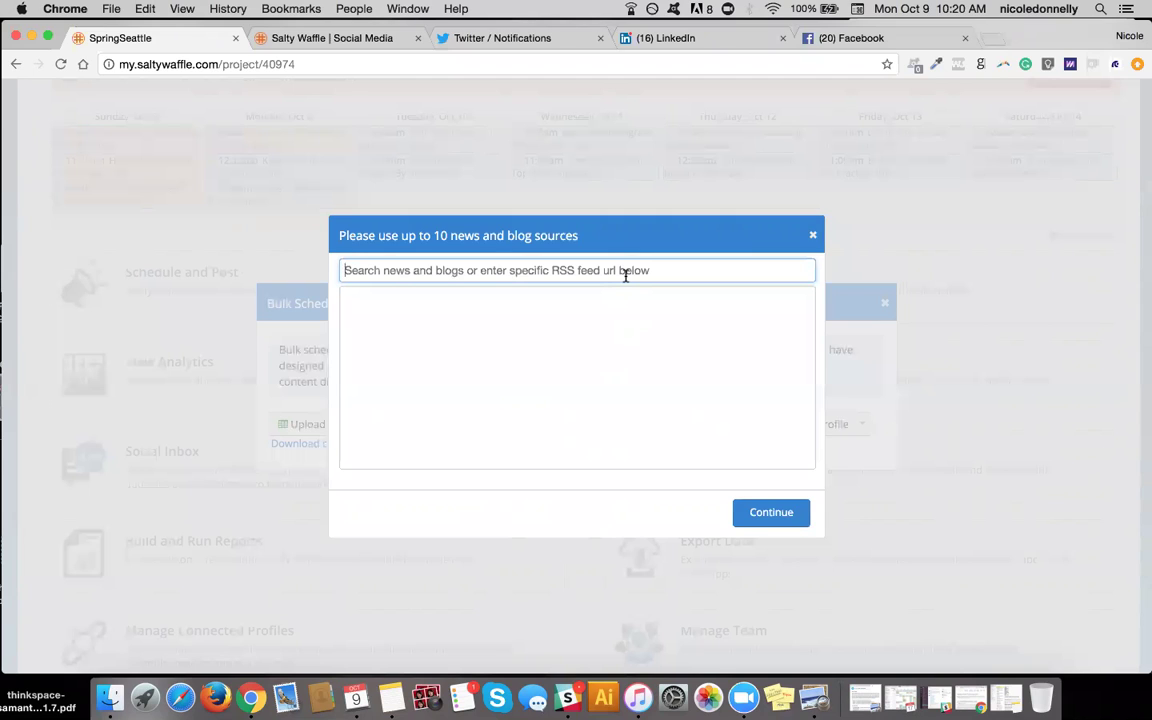
type("forbes")
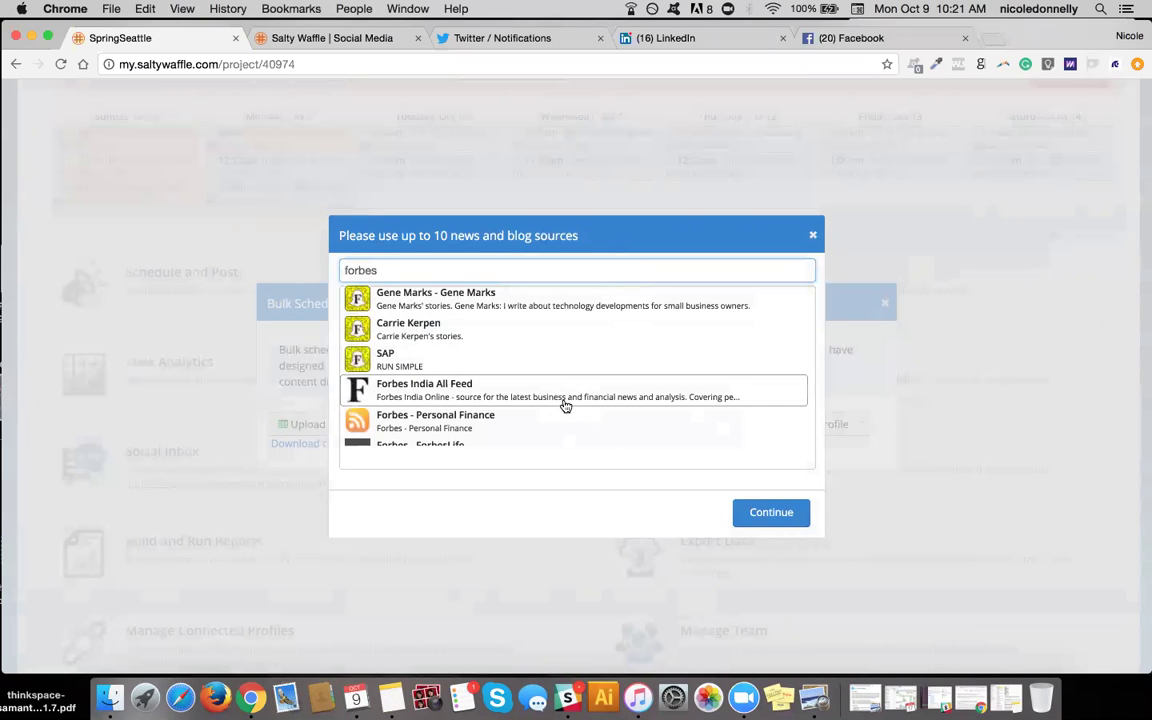
Add the Forbes - Social Media feed as a source from the search results and load its posts into the bulk schedule.
scroll(565, 405, "down", 5)
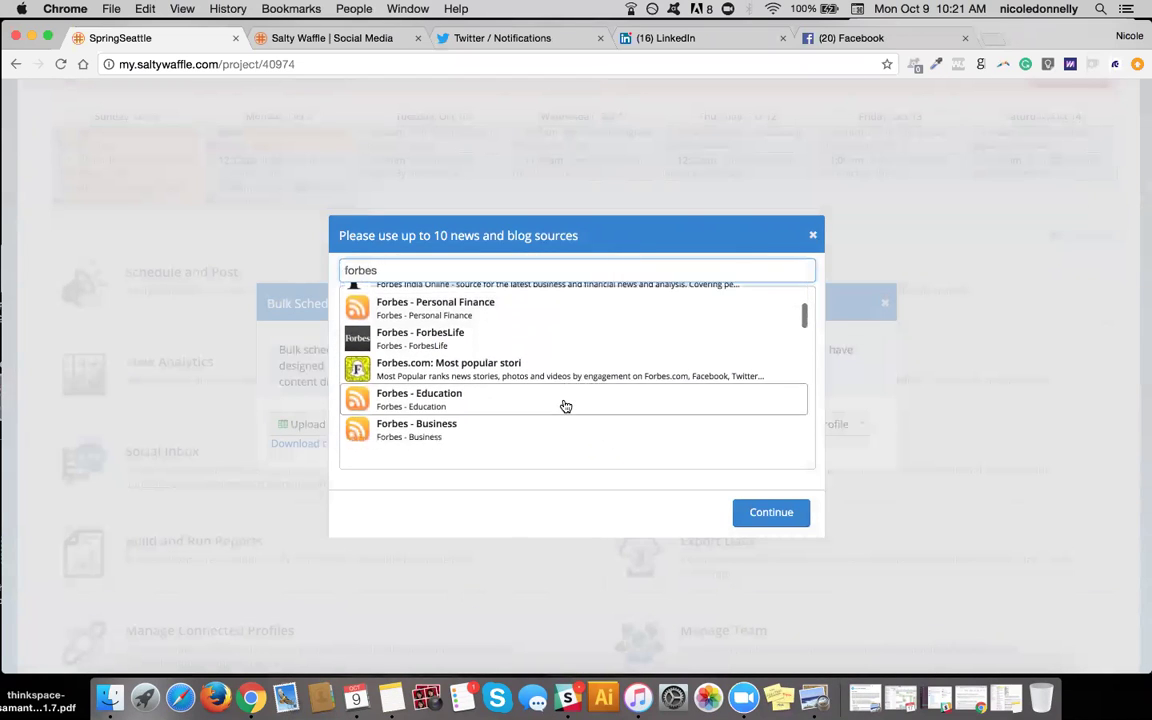
scroll(565, 406, "down", 3)
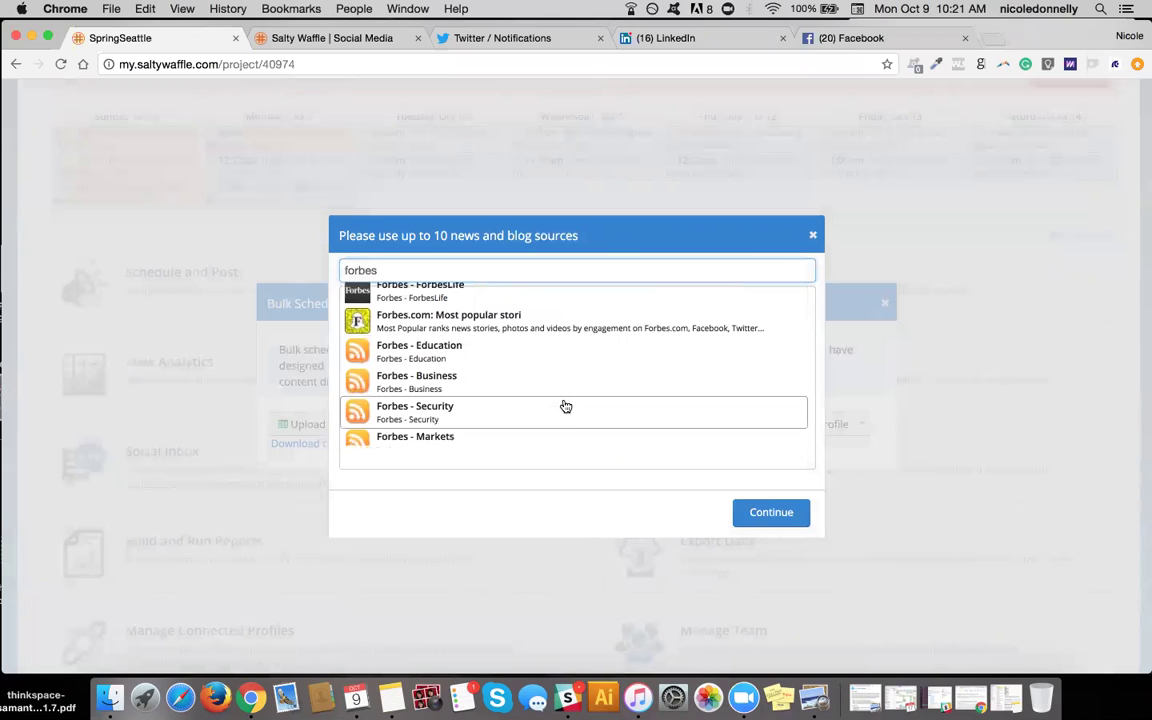
scroll(524, 393, "down", 5)
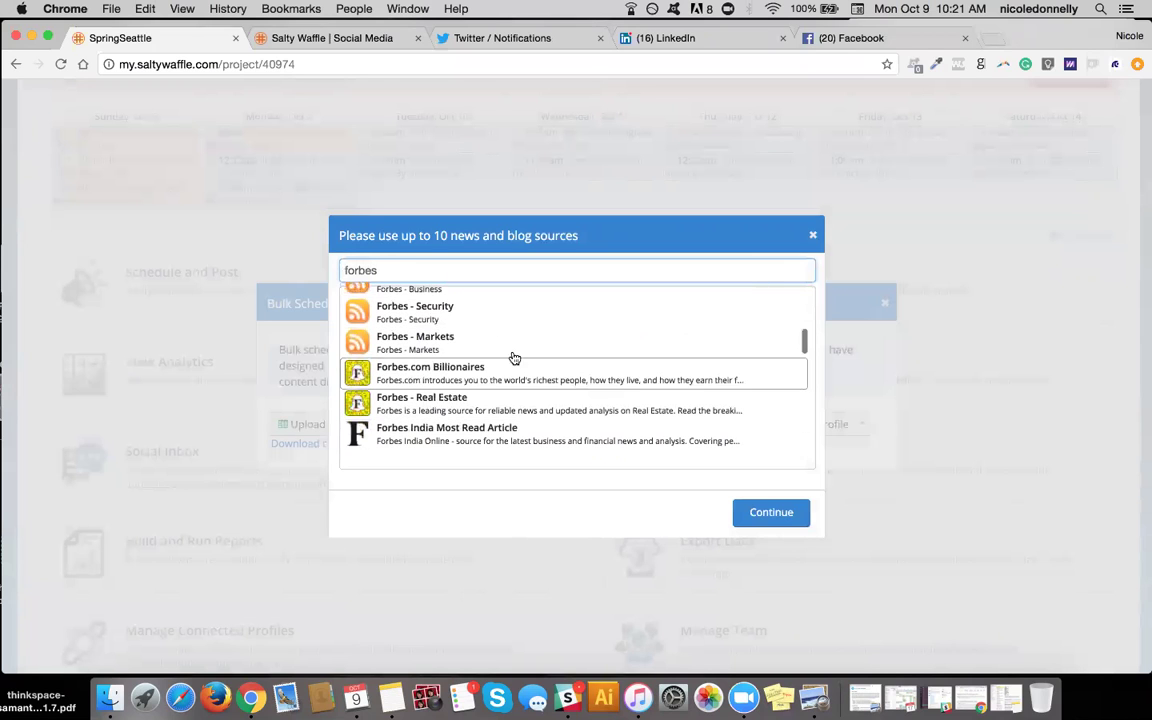
scroll(524, 378, "down", 3)
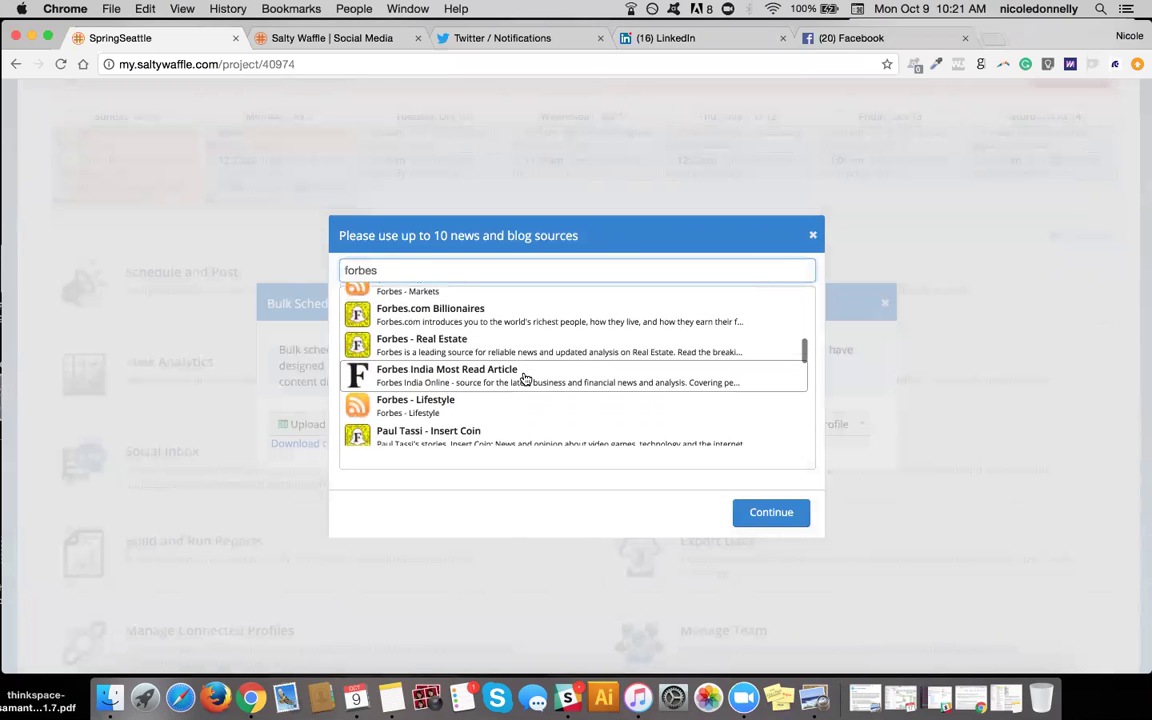
scroll(525, 379, "down", 1)
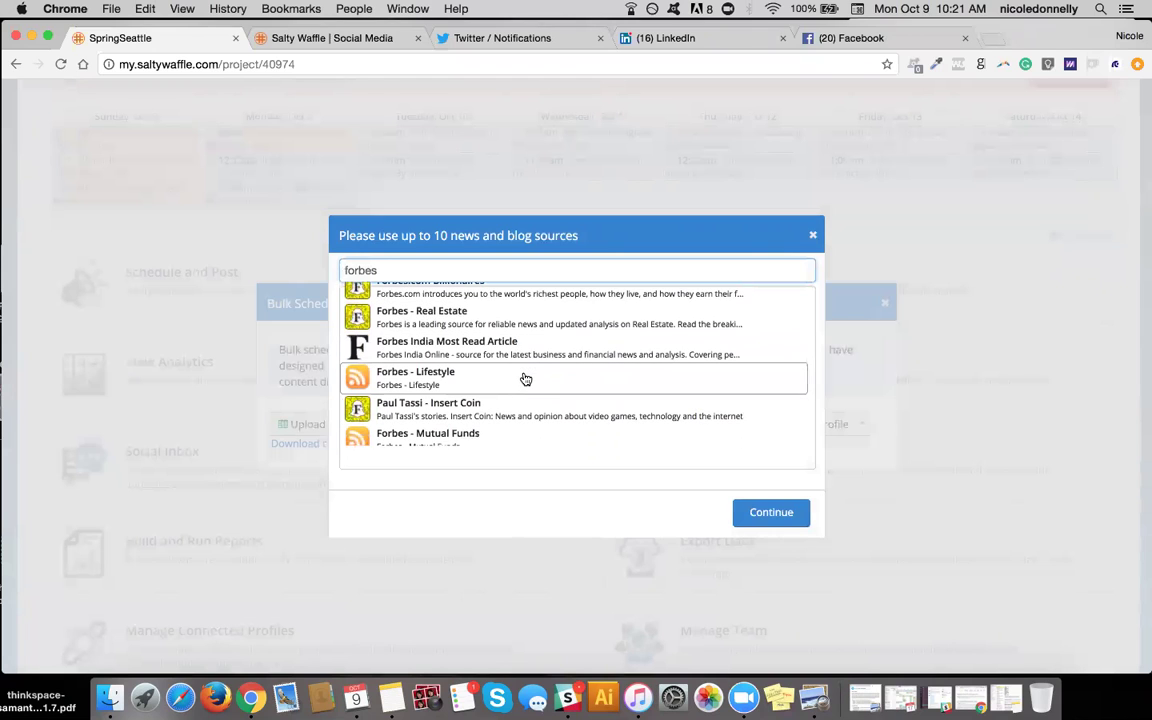
scroll(525, 379, "down", 4)
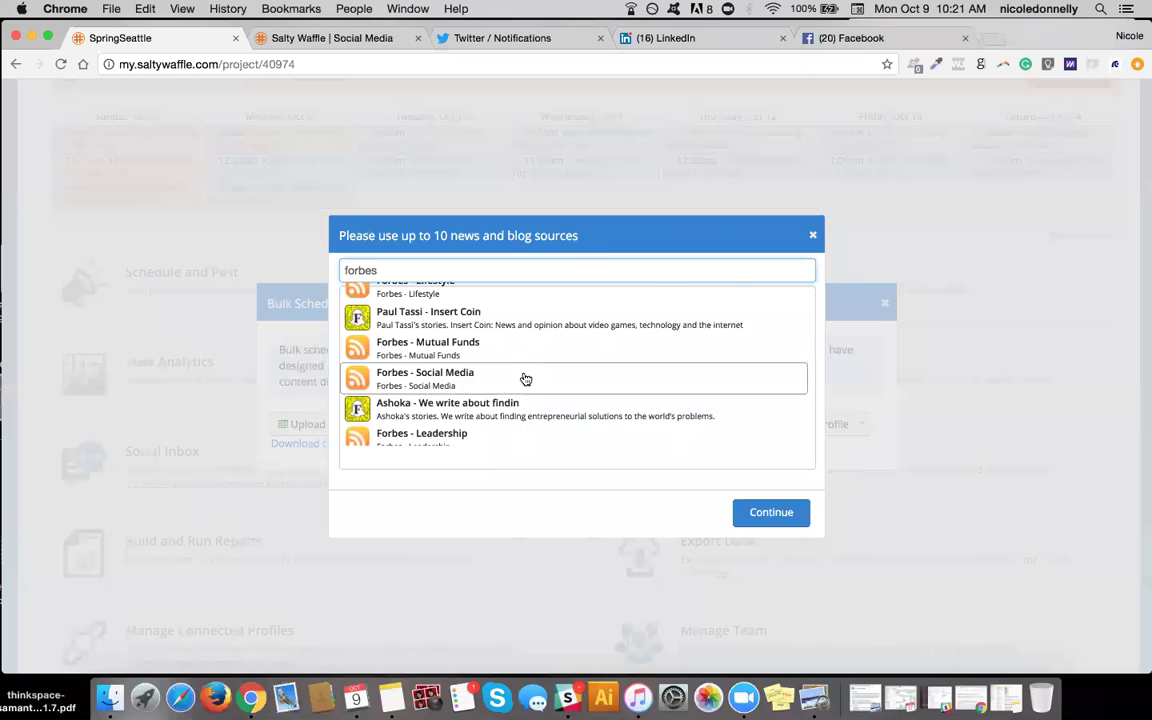
scroll(525, 379, "up", 3)
scroll(525, 379, "down", 3)
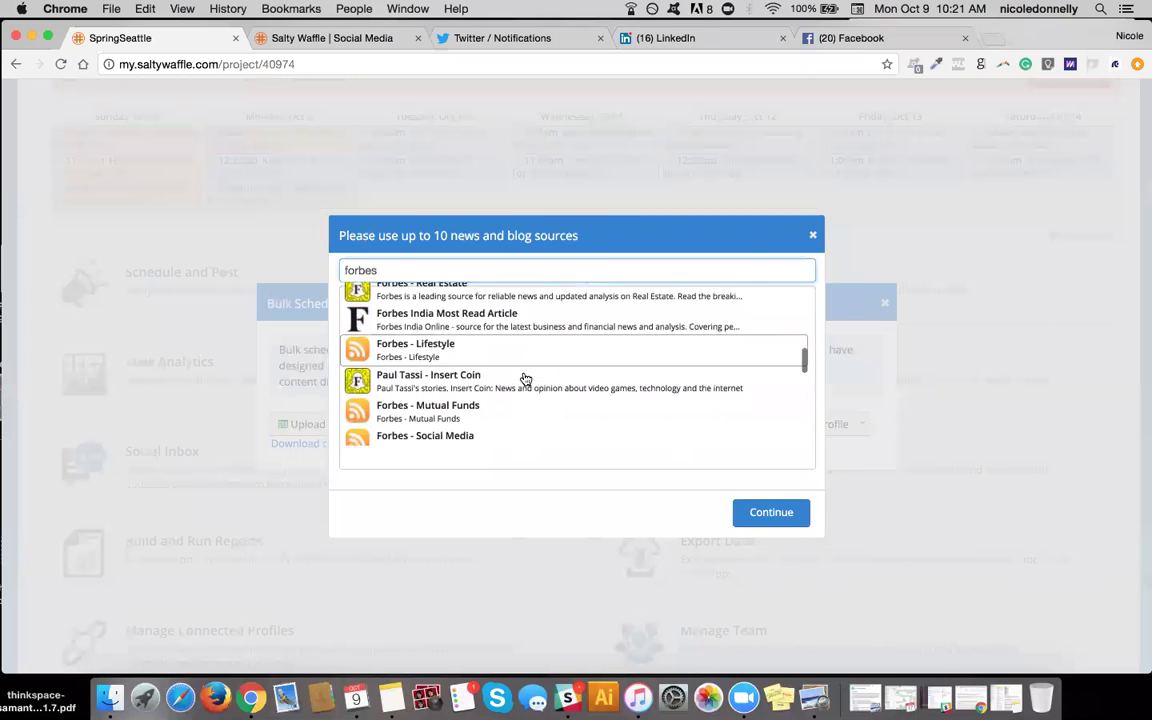
scroll(525, 379, "down", 3)
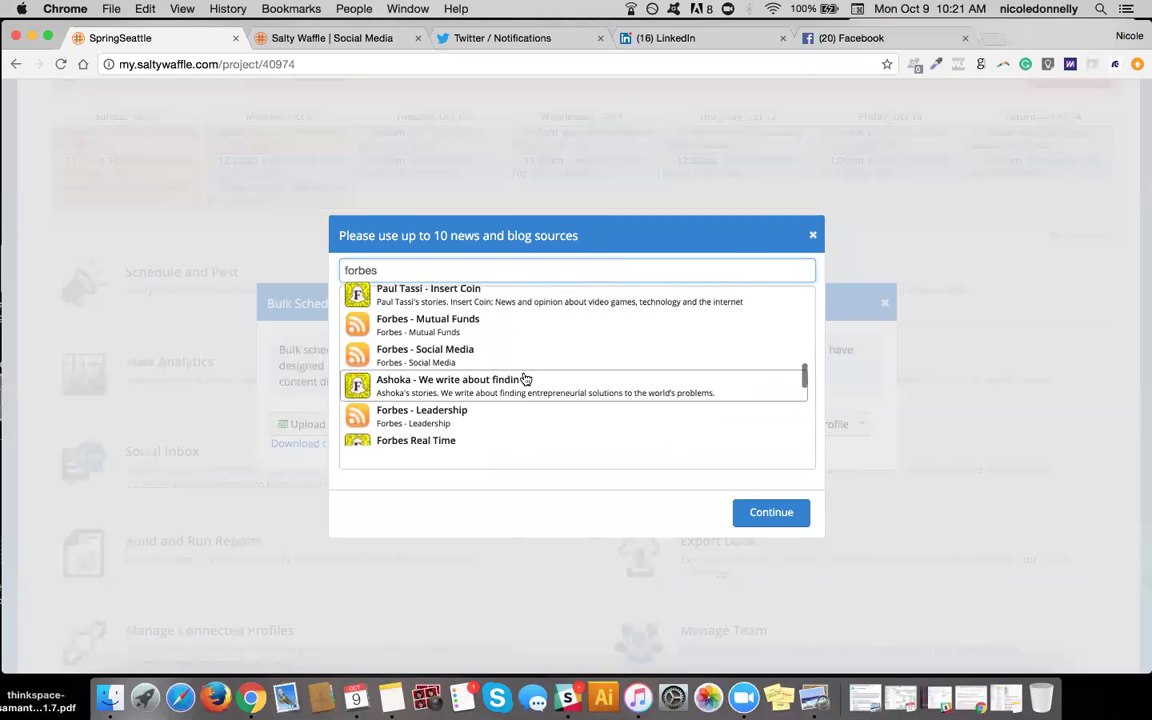
scroll(525, 379, "down", 4)
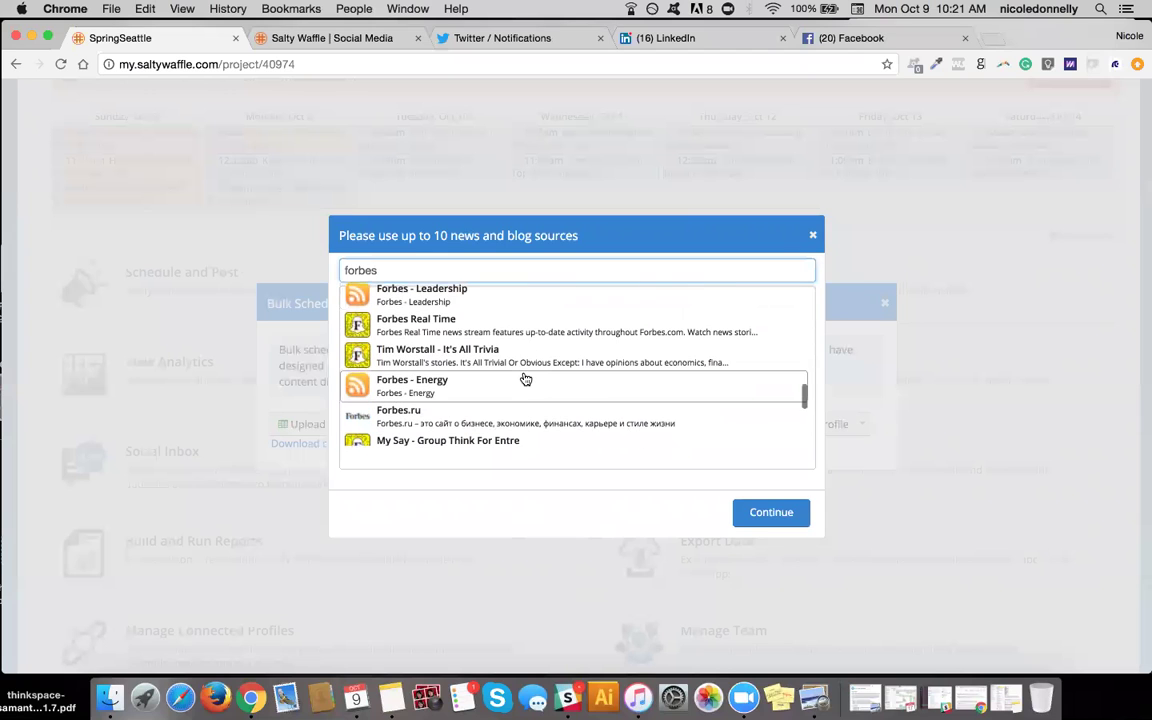
scroll(525, 379, "down", 3)
scroll(525, 379, "down", 2)
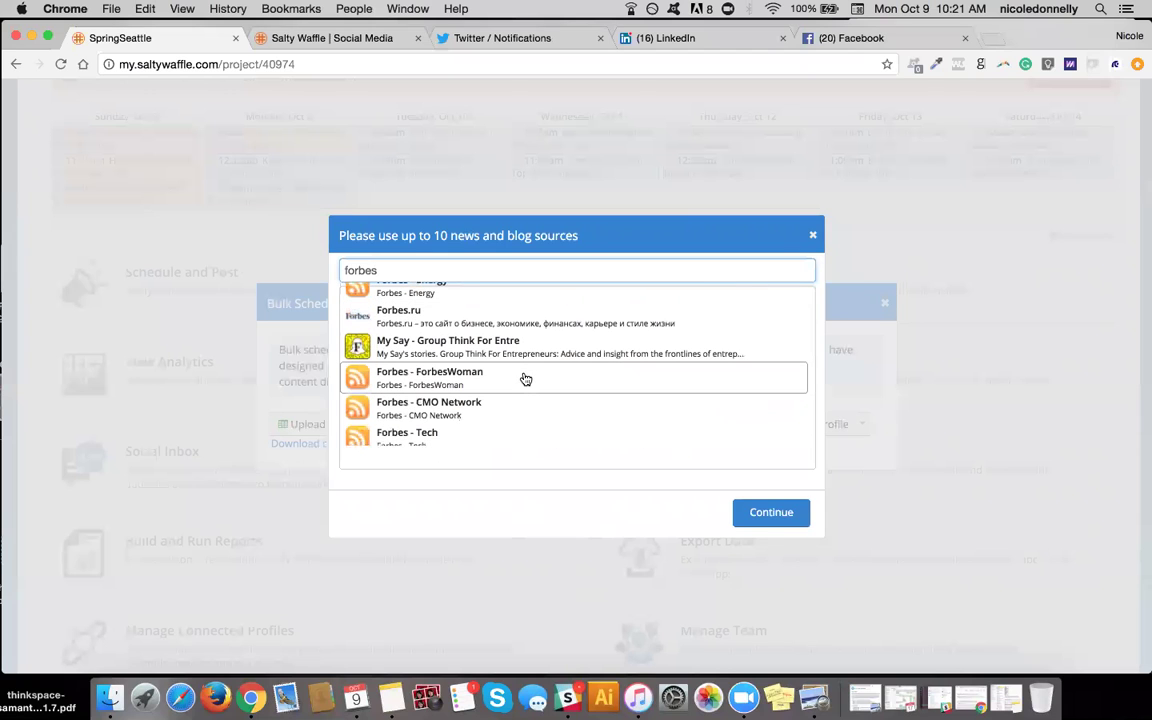
scroll(525, 379, "up", 8)
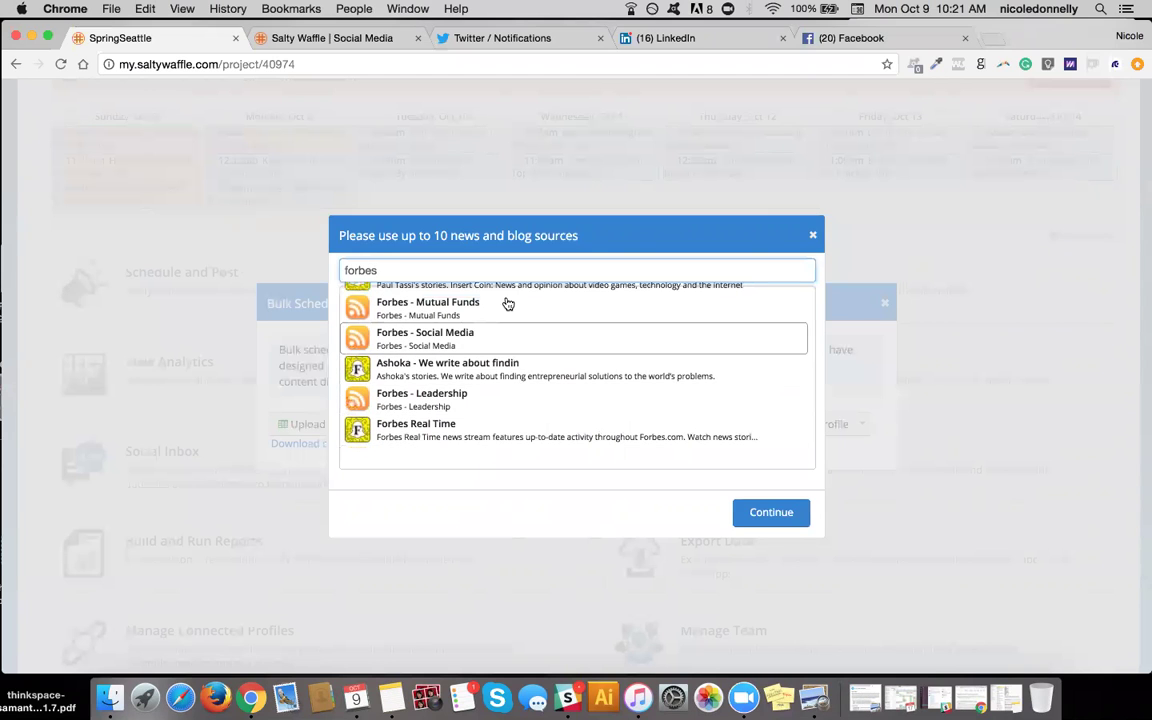
scroll(508, 299, "up", 1)
scroll(507, 298, "up", 2)
scroll(507, 298, "down", 3)
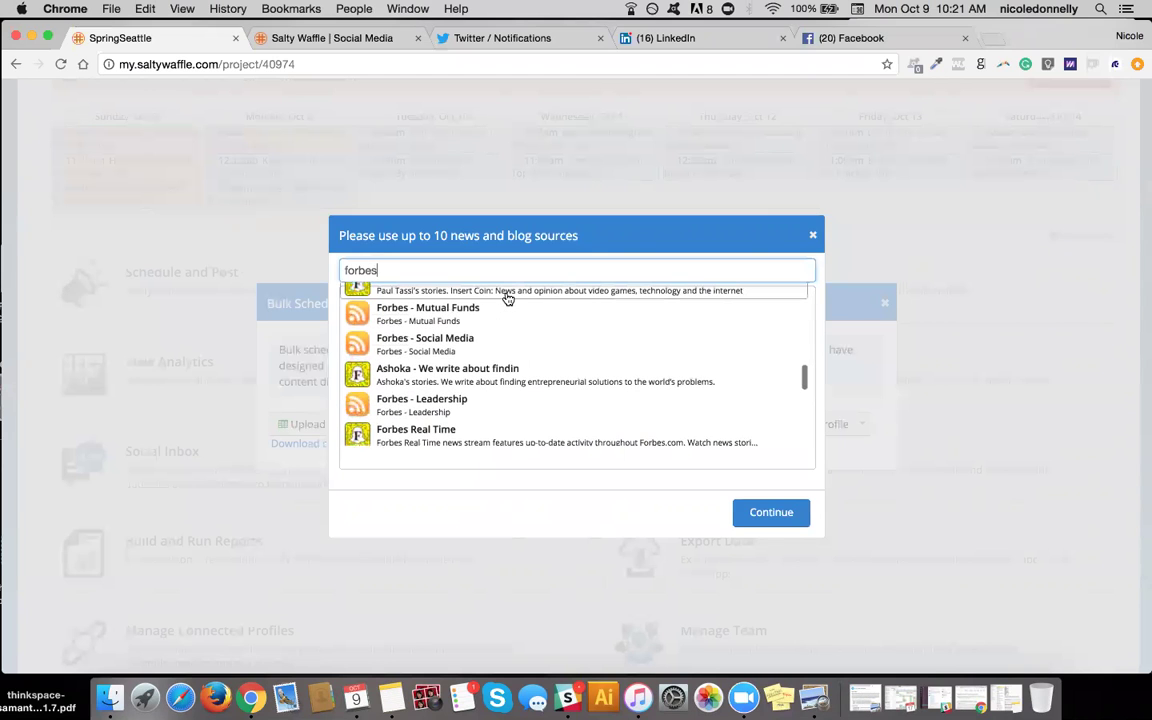
left_click(465, 343)
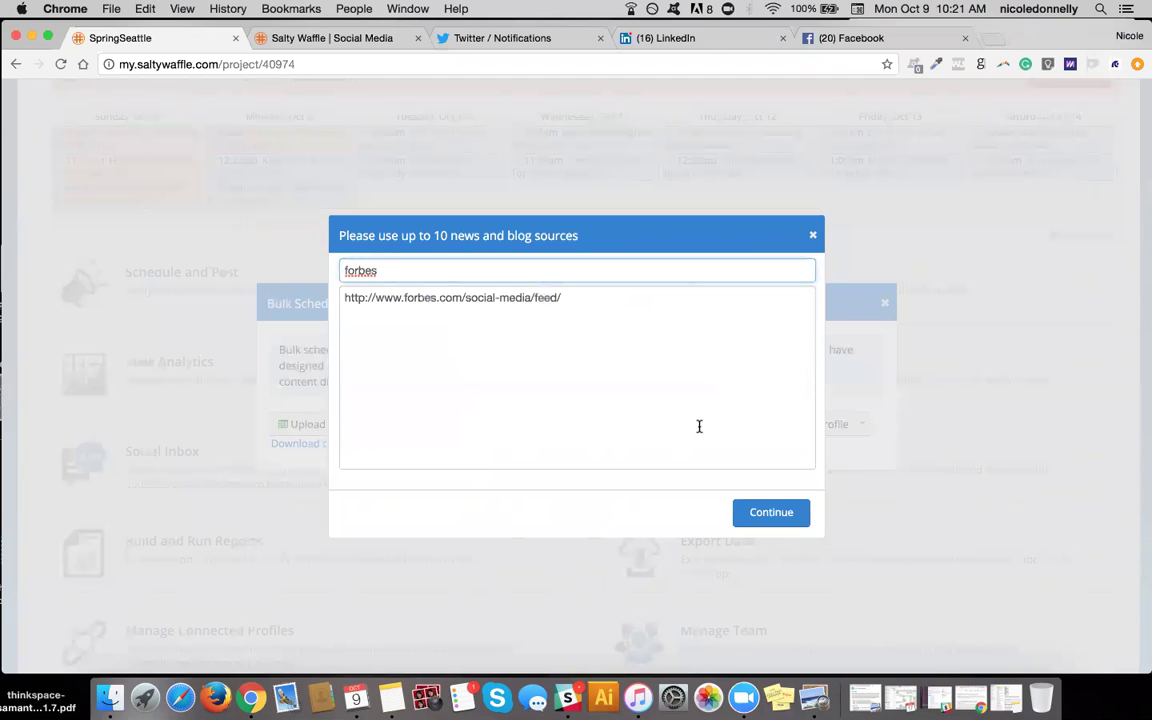
left_click(771, 514)
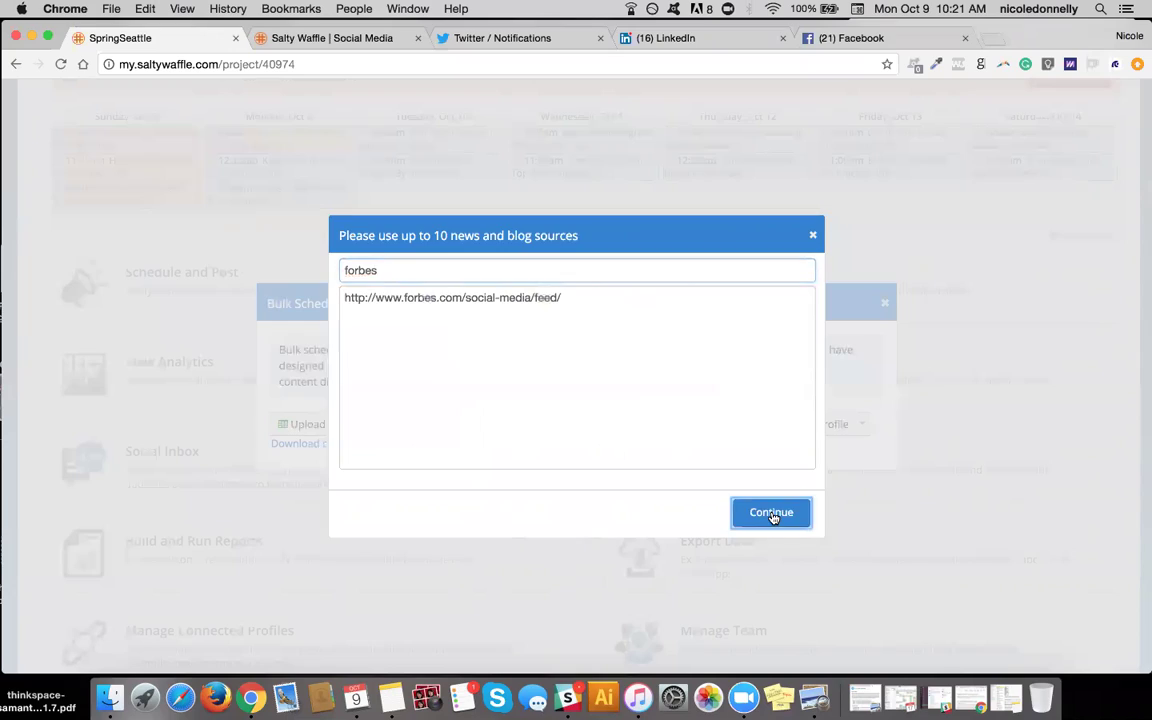
Remove posts 6, 2, 1, 3, 5 and 7 from the latest feed posts of the Thu Sep 14 2017 schedule.
scroll(567, 494, "down", 10)
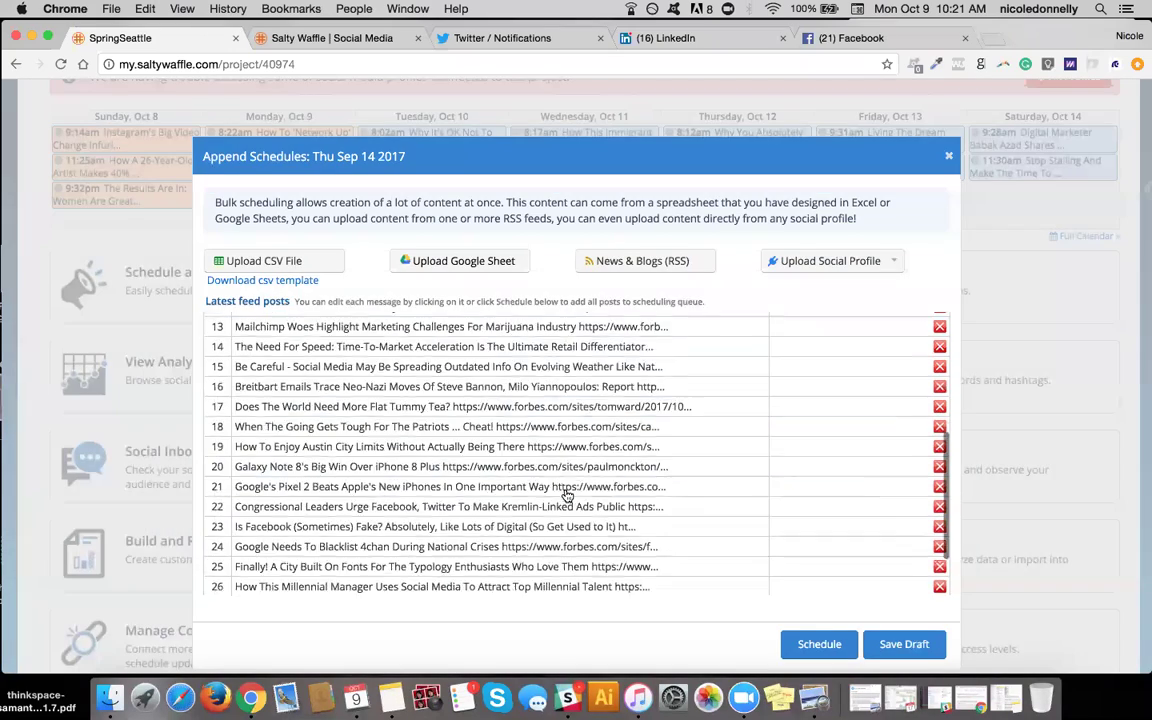
scroll(663, 438, "up", 10)
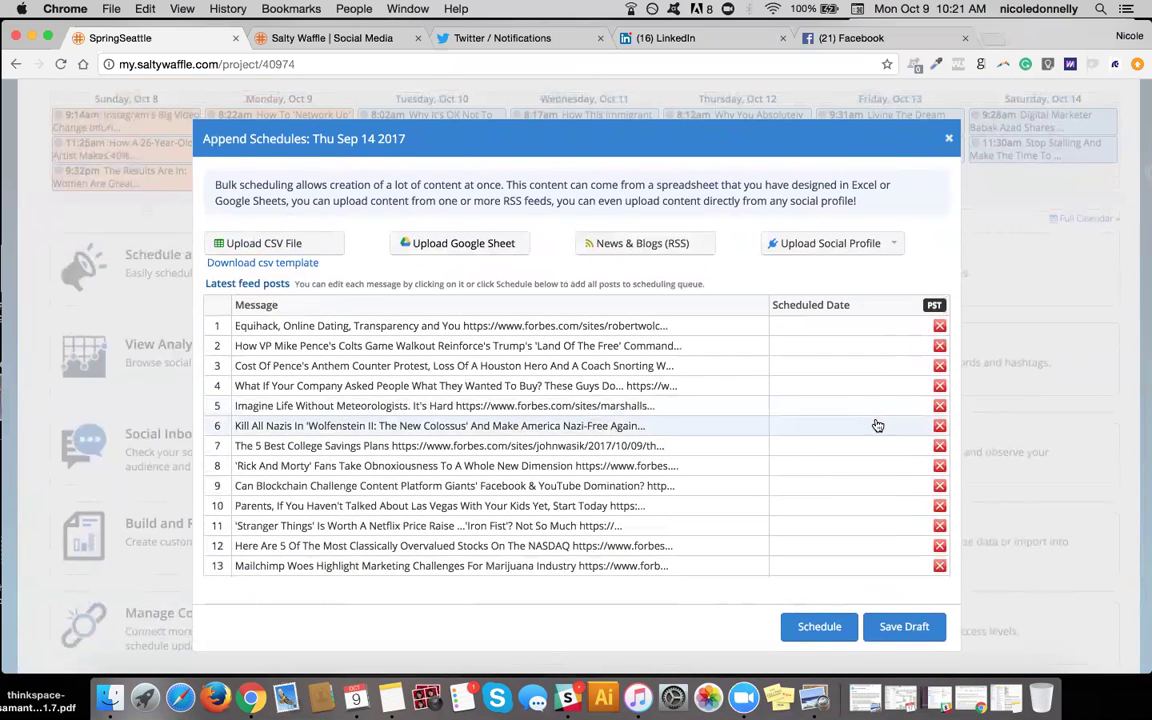
left_click(939, 426)
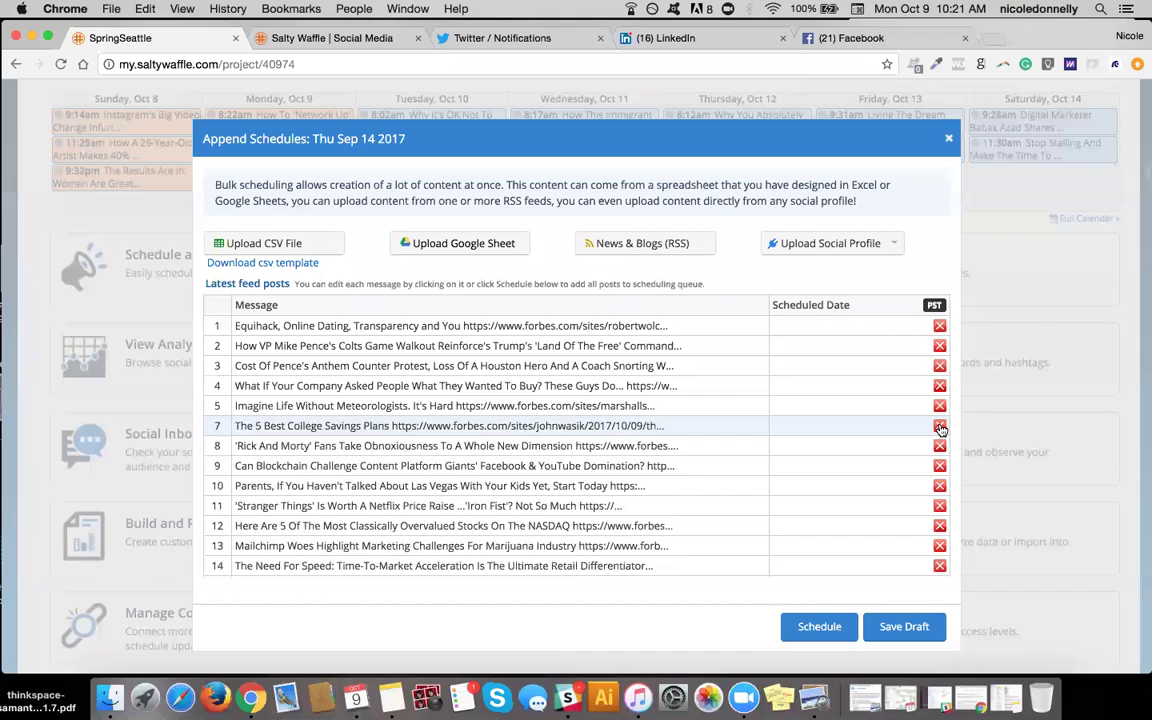
left_click(939, 346)
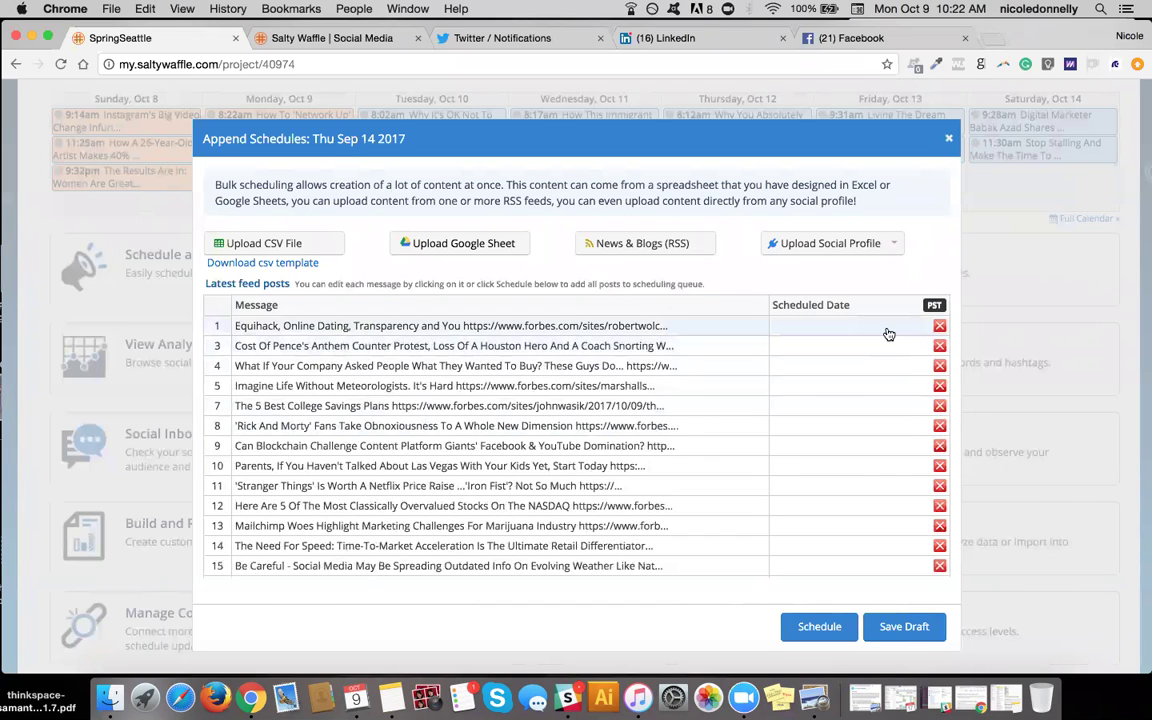
left_click(940, 327)
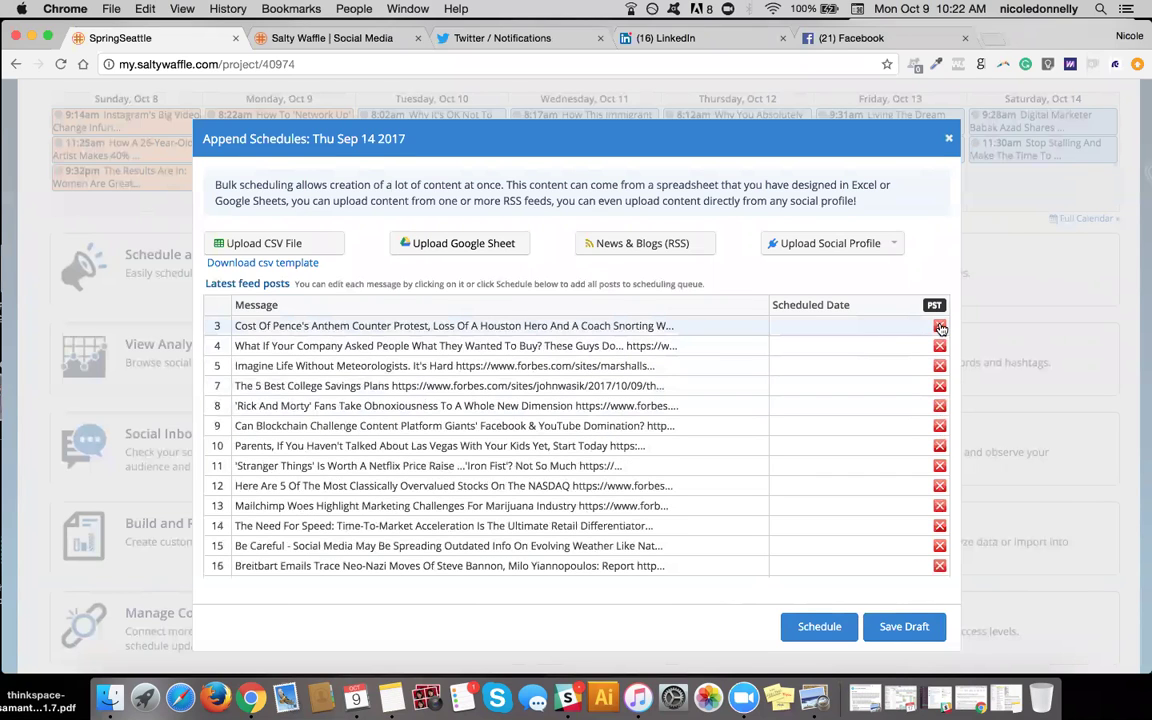
left_click(940, 327)
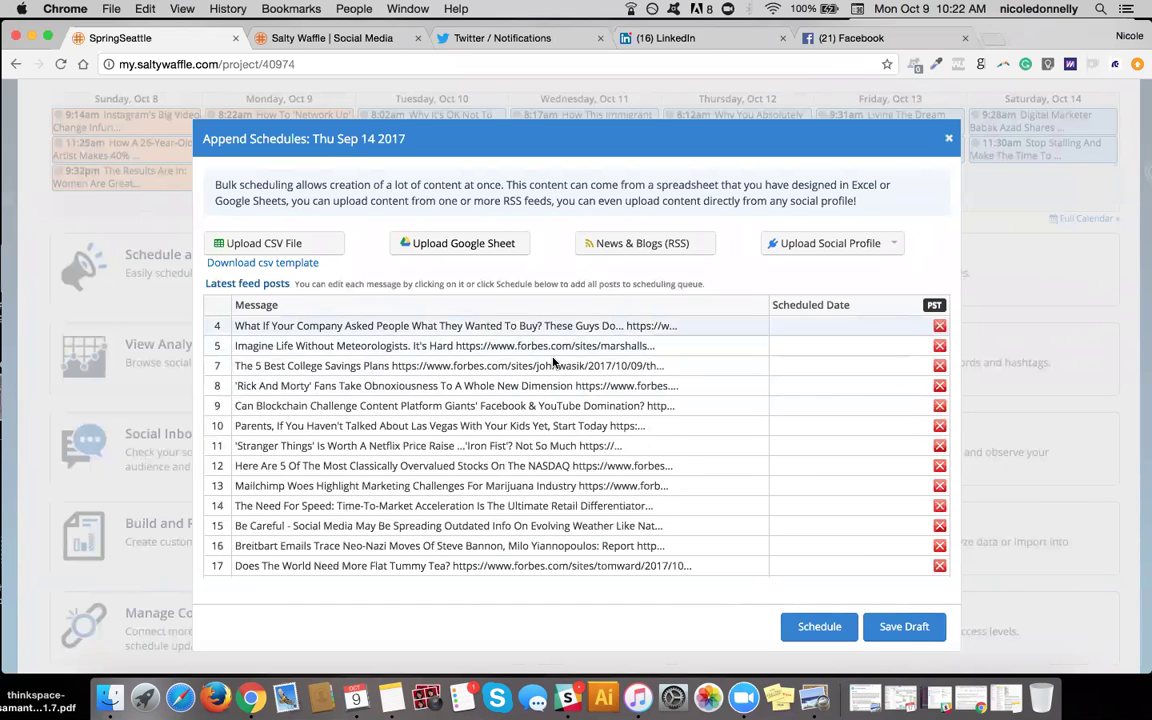
left_click(939, 346)
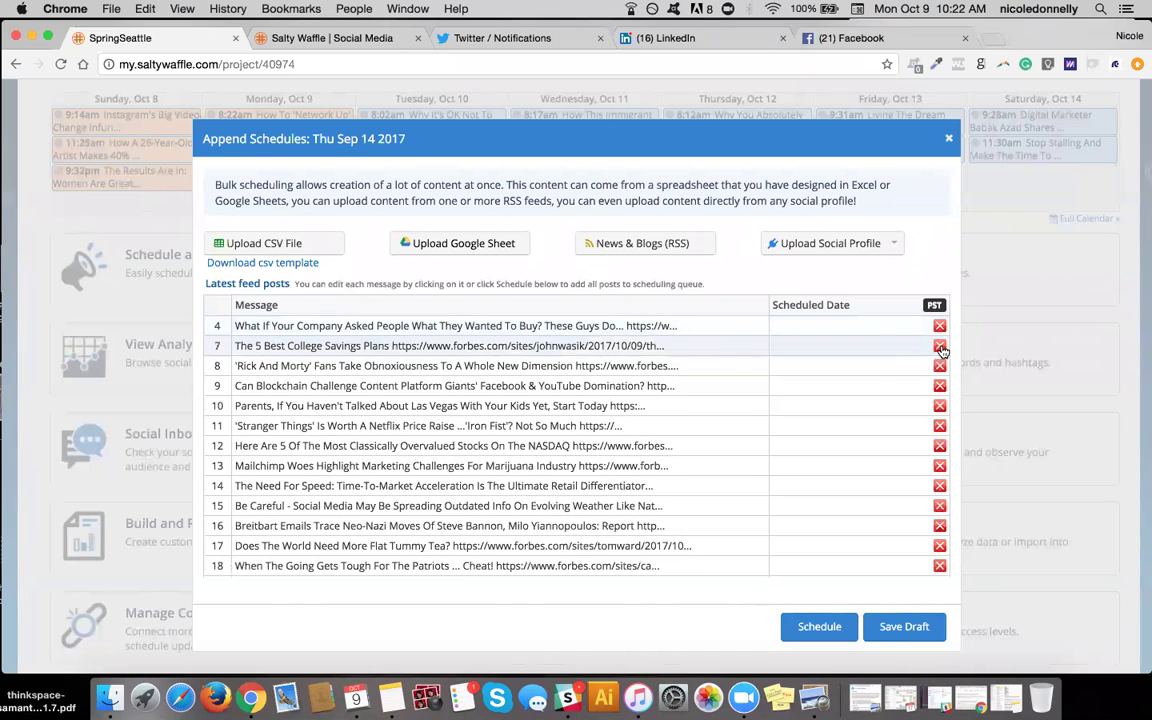
left_click(939, 346)
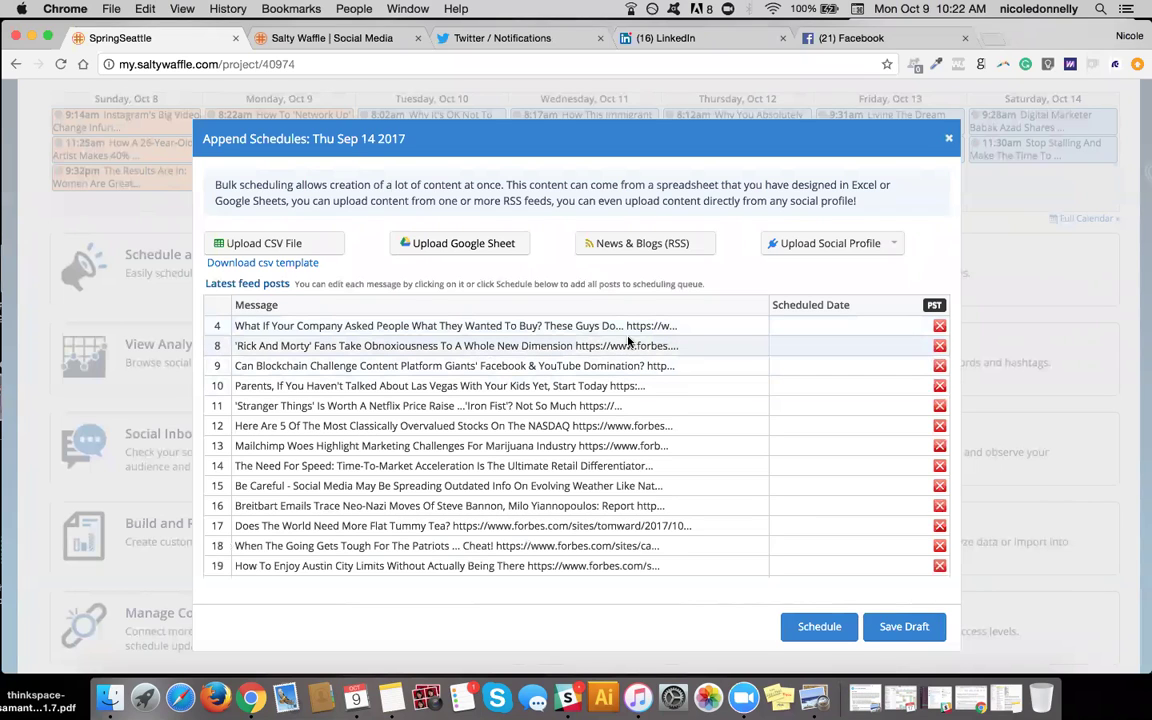
Remove posts 8, 10, 11, 12, 16 and 18 from the latest feed posts.
left_click(940, 347)
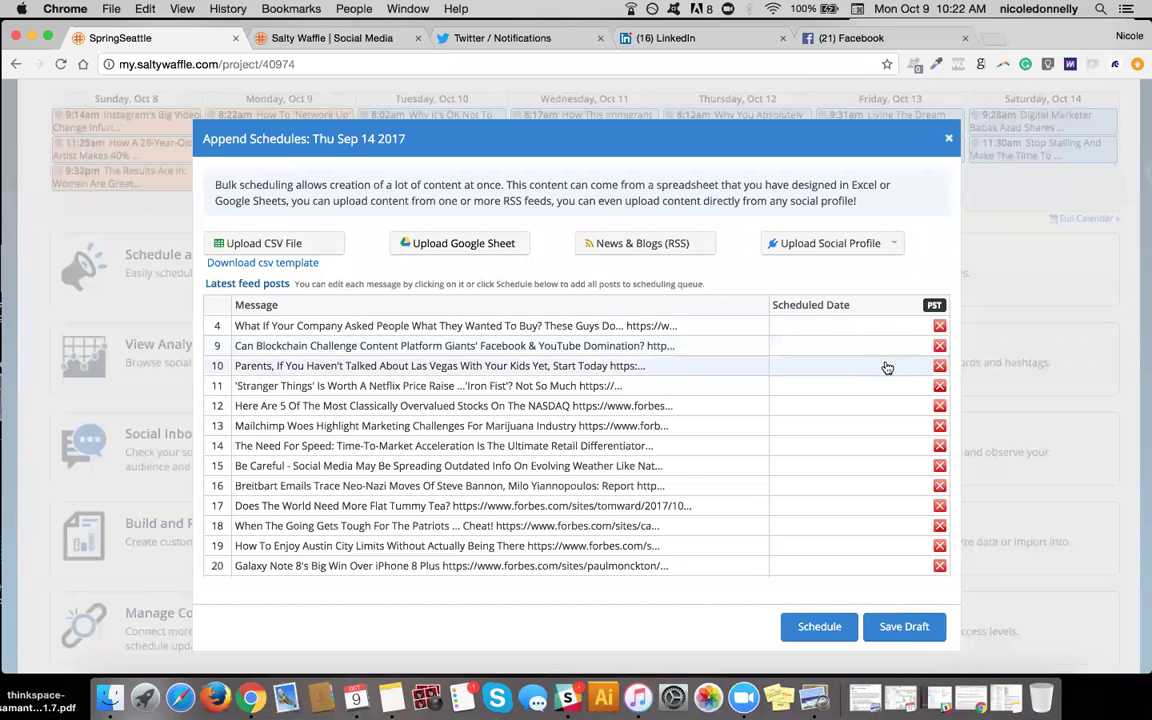
left_click(940, 366)
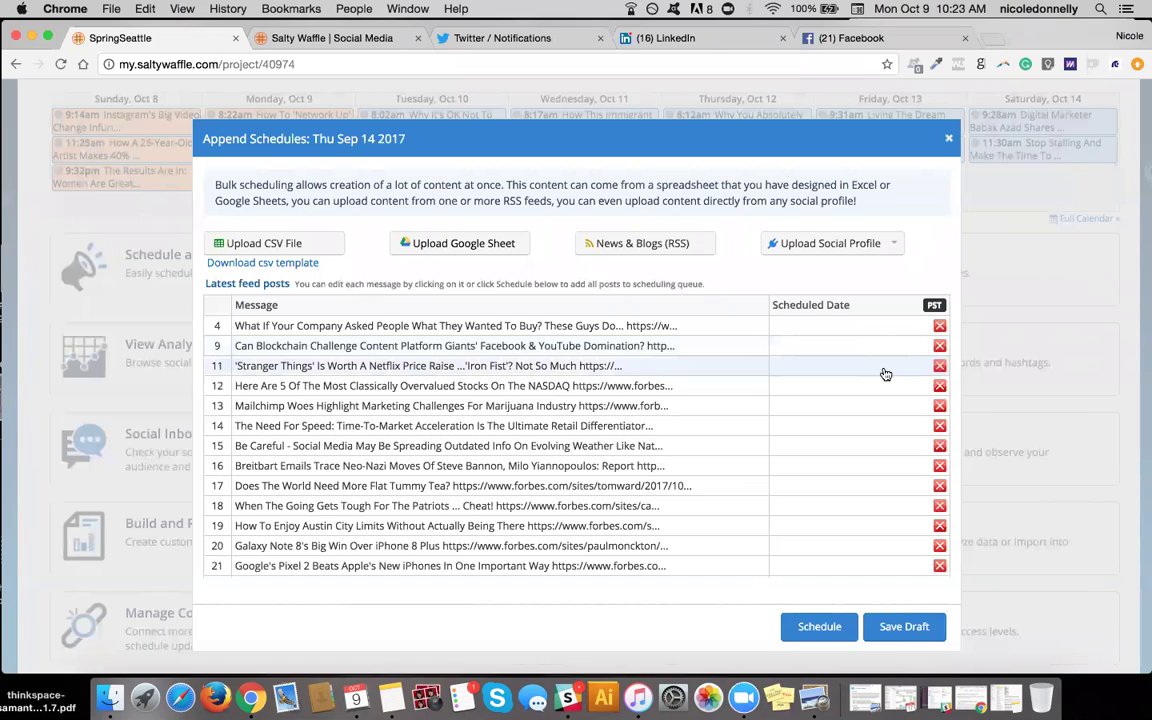
left_click(939, 366)
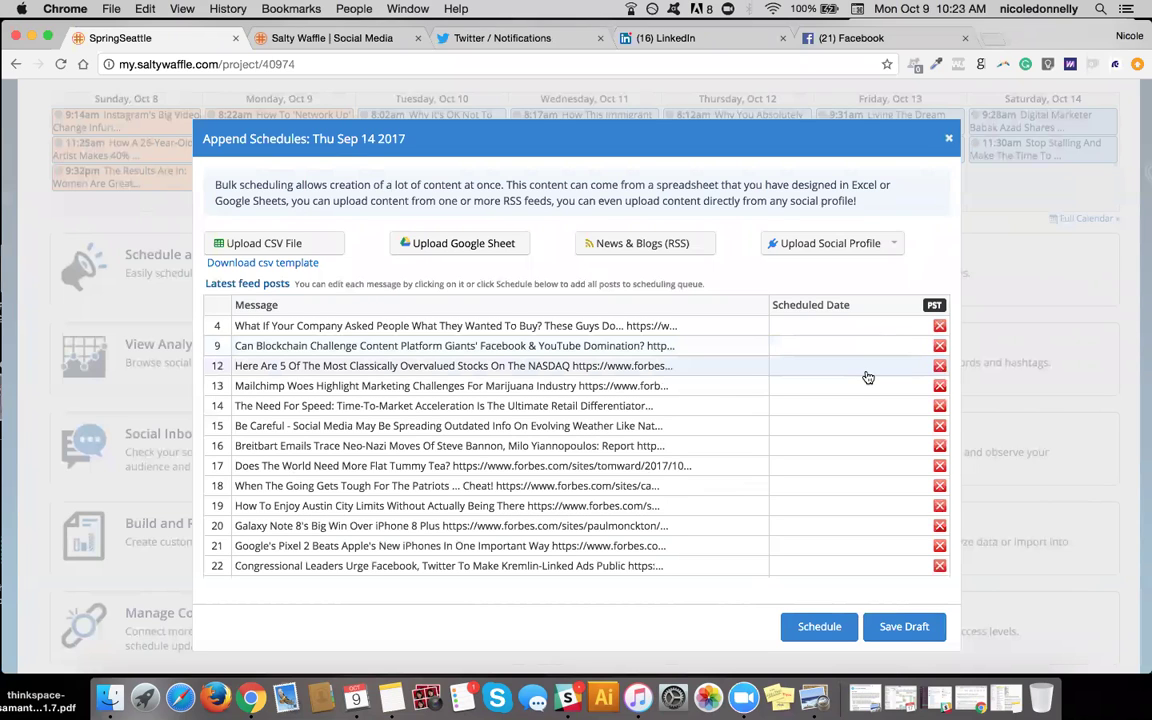
left_click(939, 366)
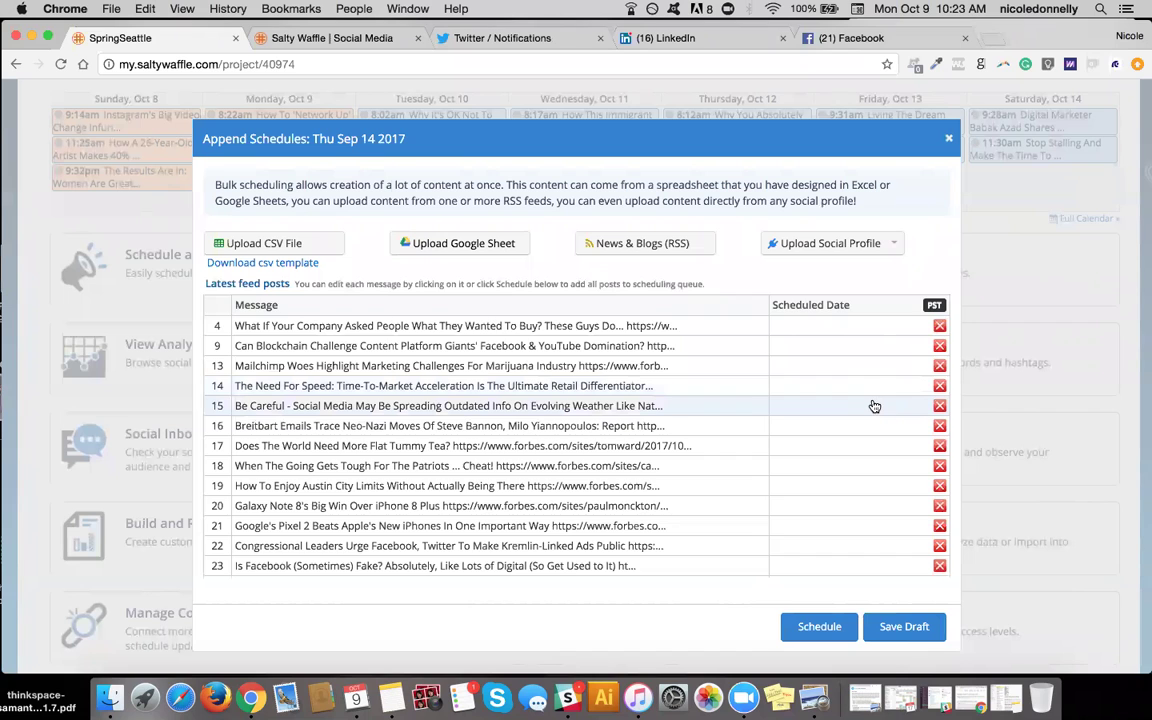
scroll(874, 405, "down", 3)
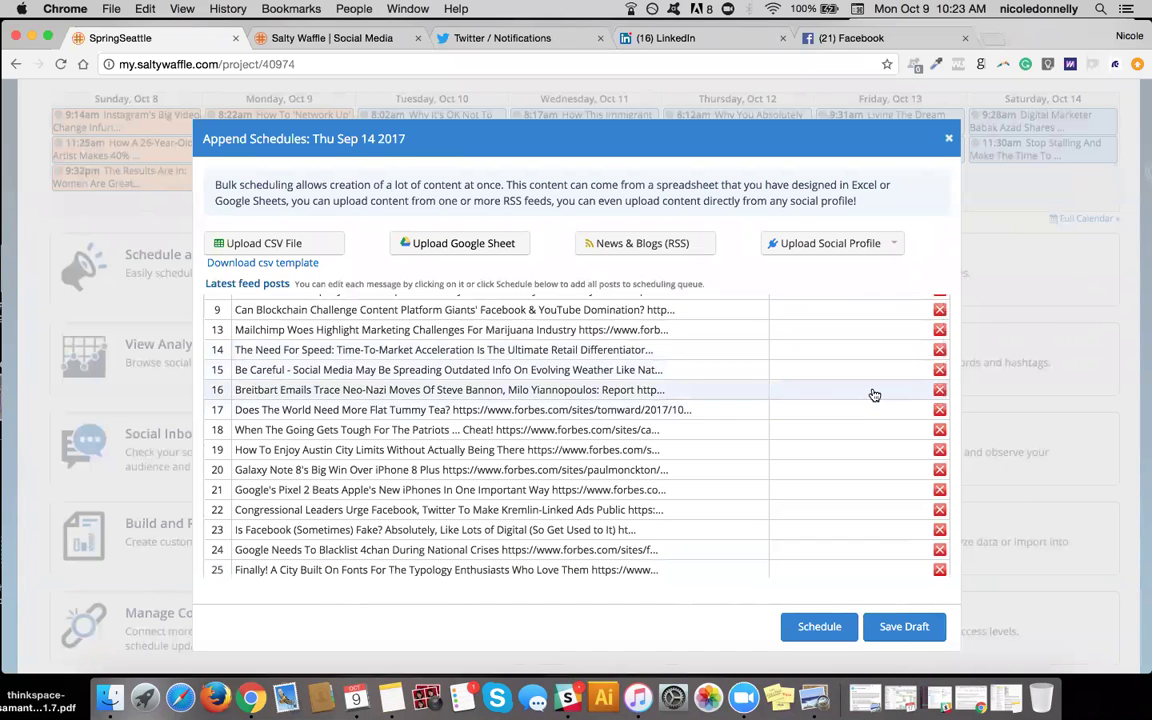
left_click(938, 390)
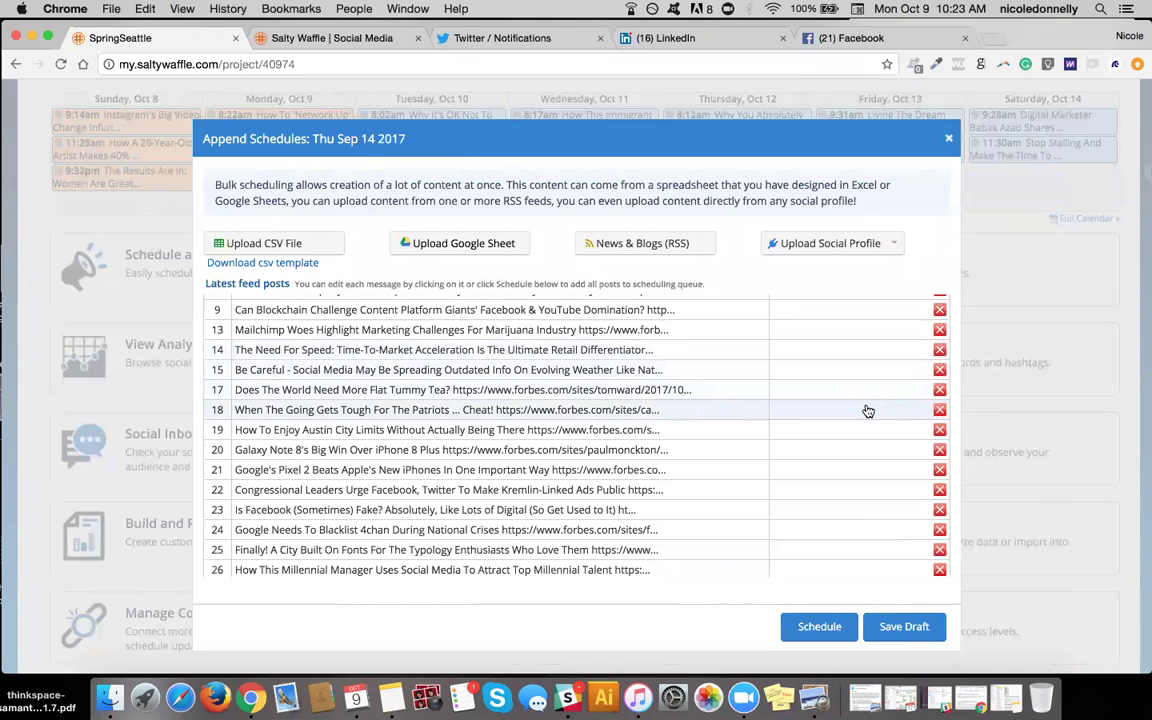
left_click(940, 410)
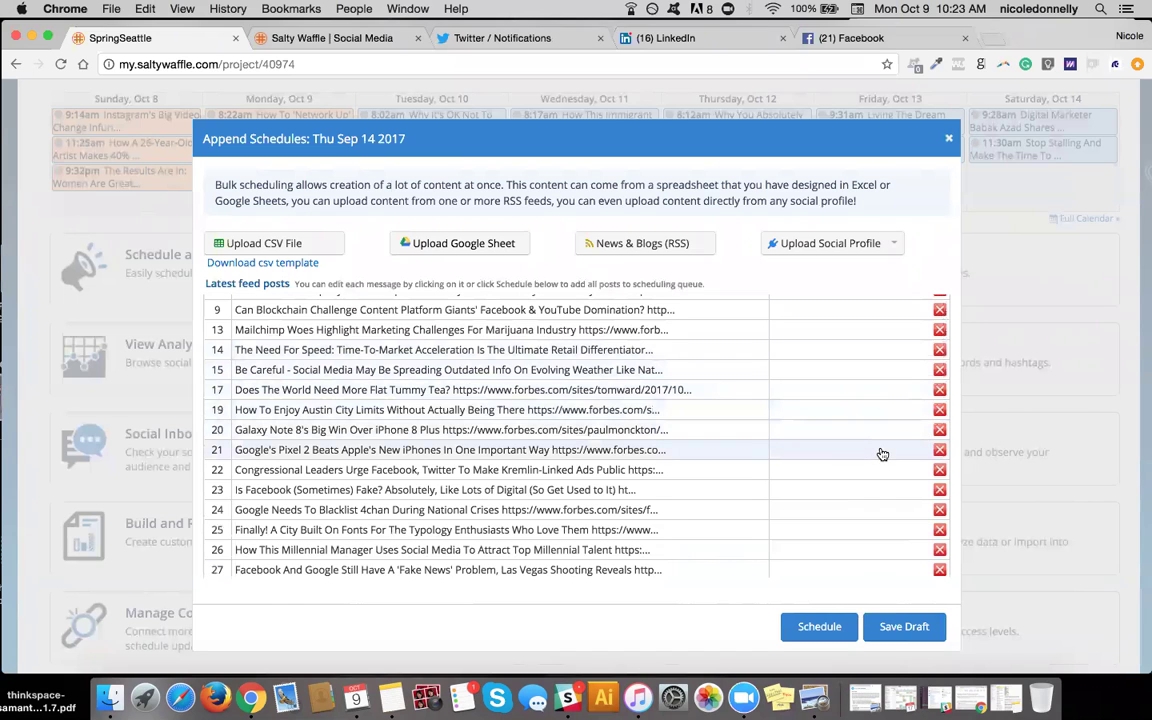
Open feed post 29, "Facebook Plans To Add 1,000 Moderators Under Pressure To Address Russian Meddling", for editing.
scroll(882, 455, "down", 3)
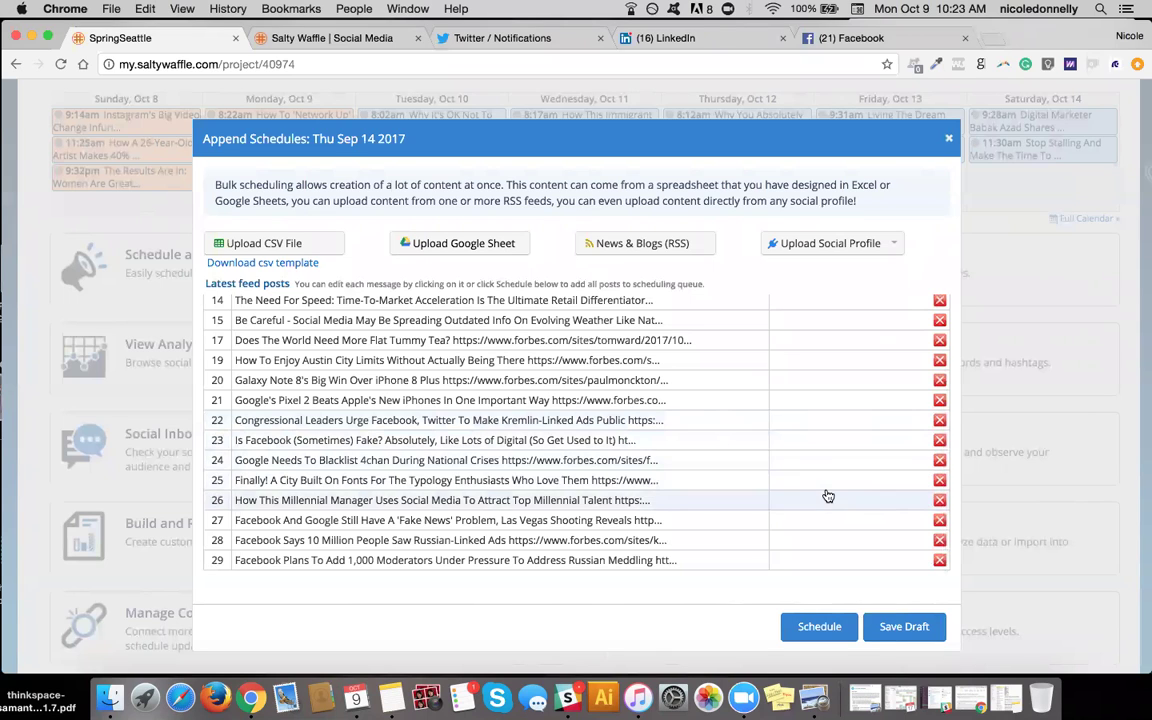
scroll(826, 496, "down", 3)
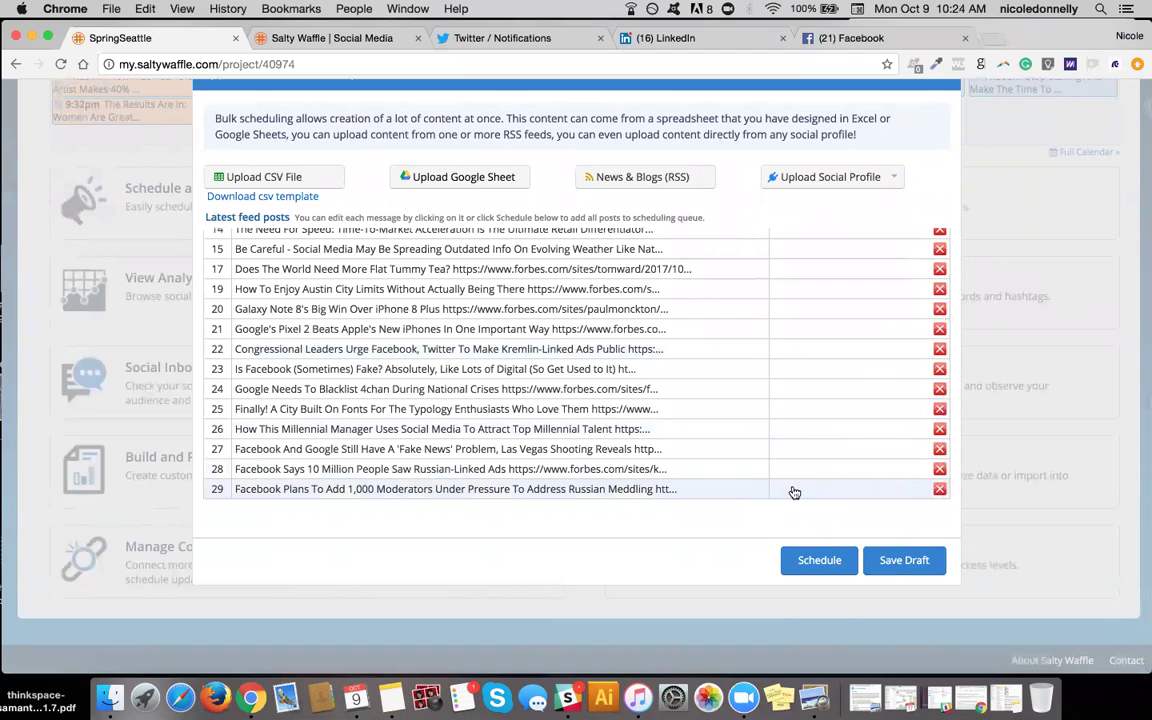
left_click(794, 490)
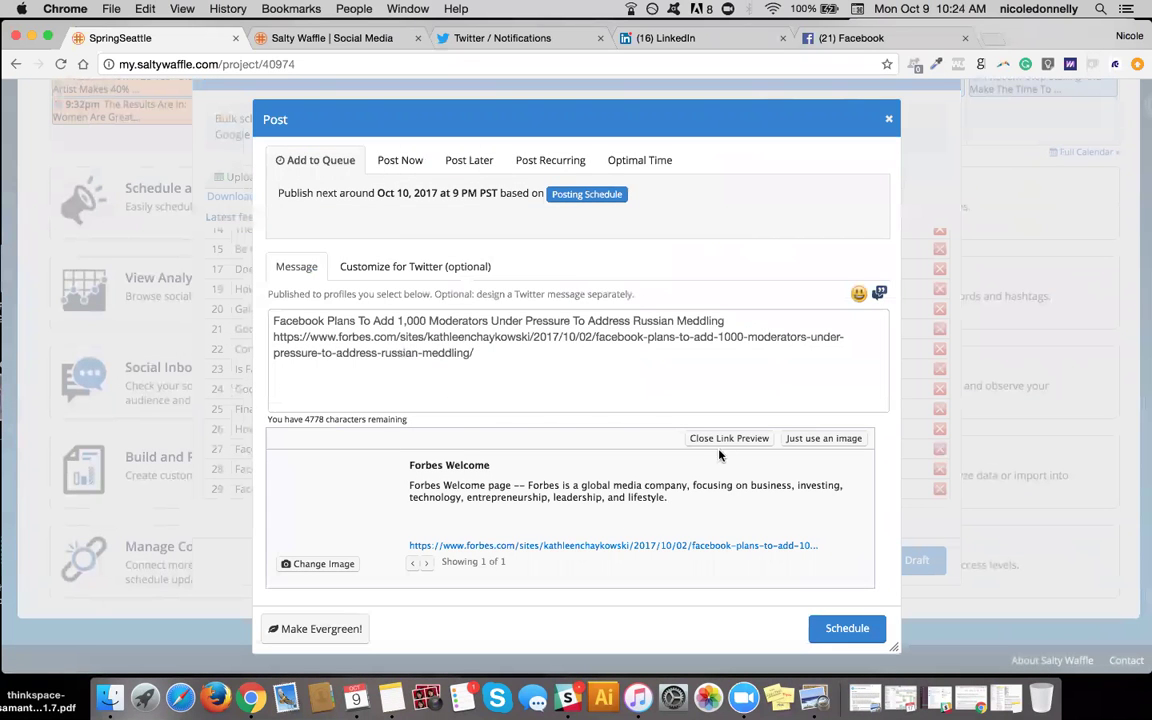
Save the posting time schedule, check the post's Twitter customization, and schedule feed post 29 to the queue.
left_click(566, 196)
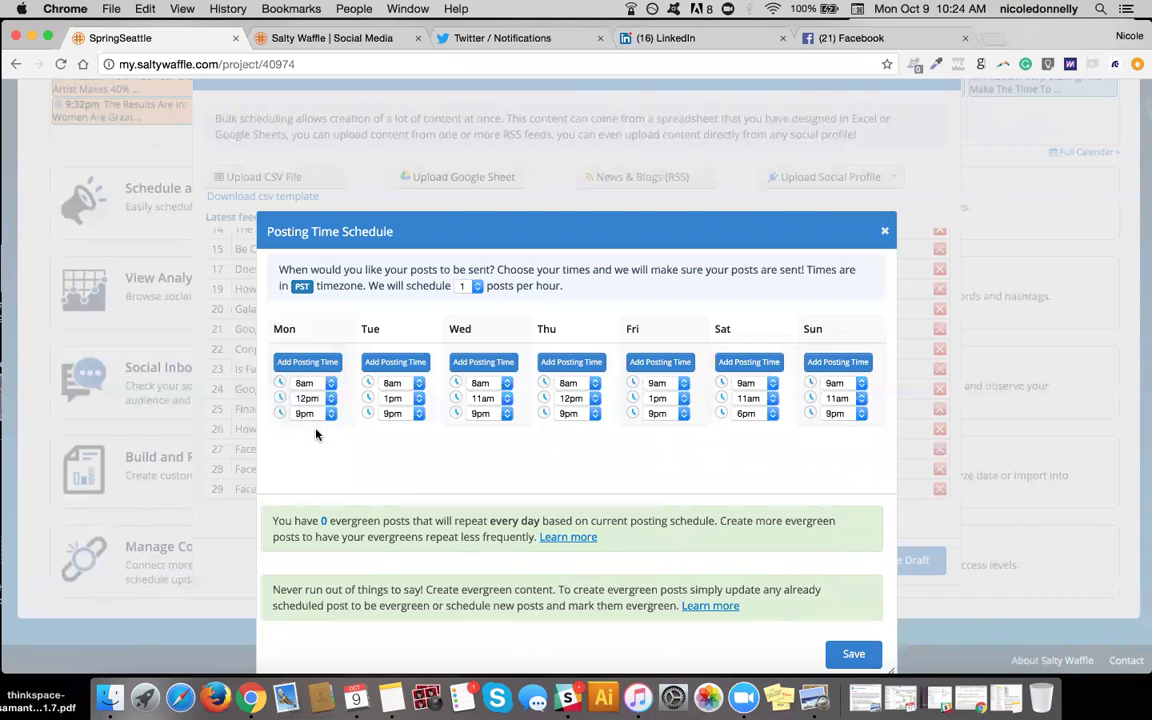
left_click(851, 656)
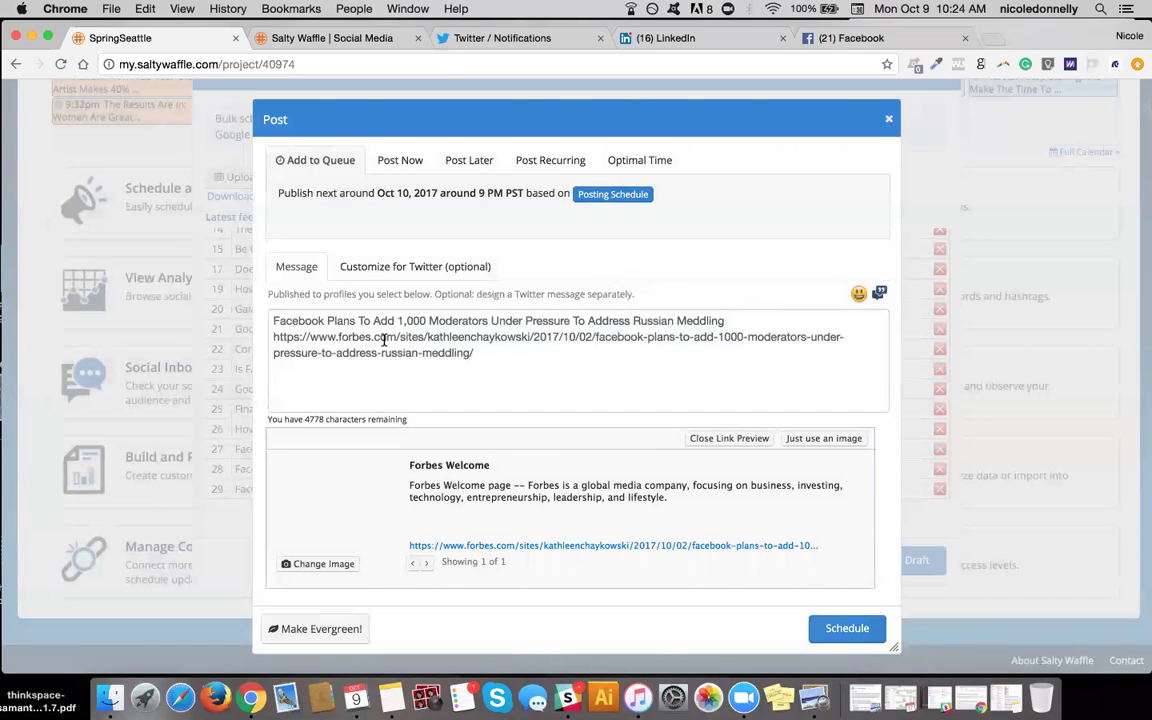
left_click(424, 266)
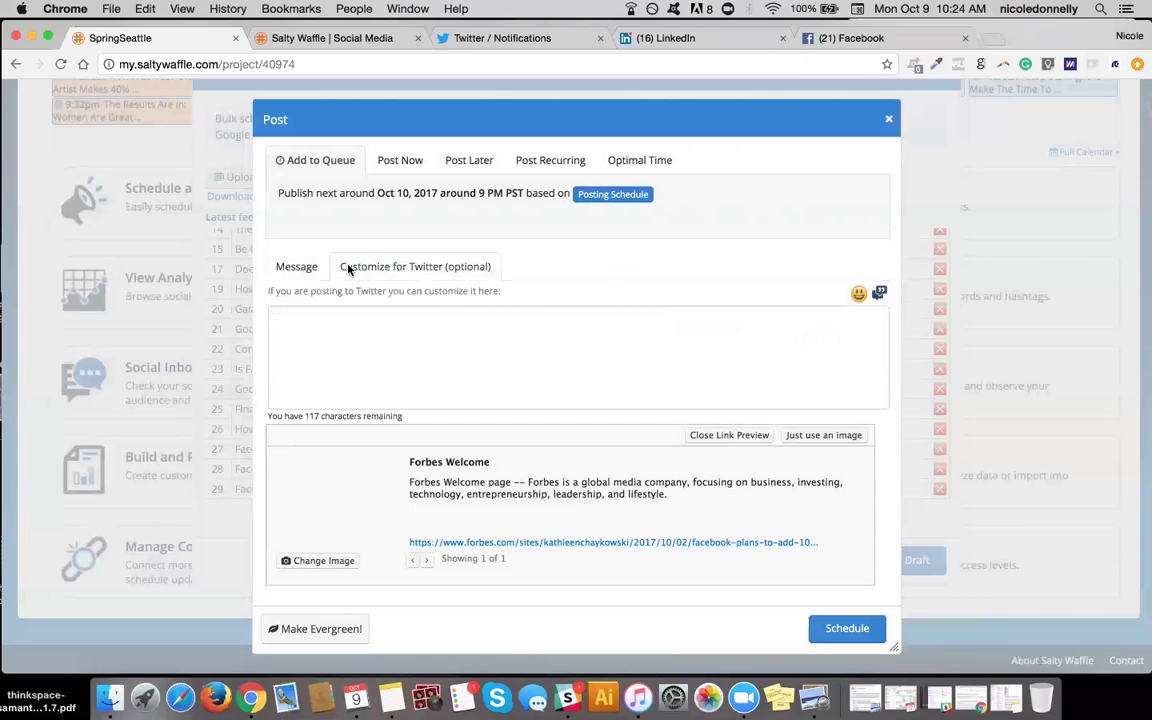
left_click(292, 267)
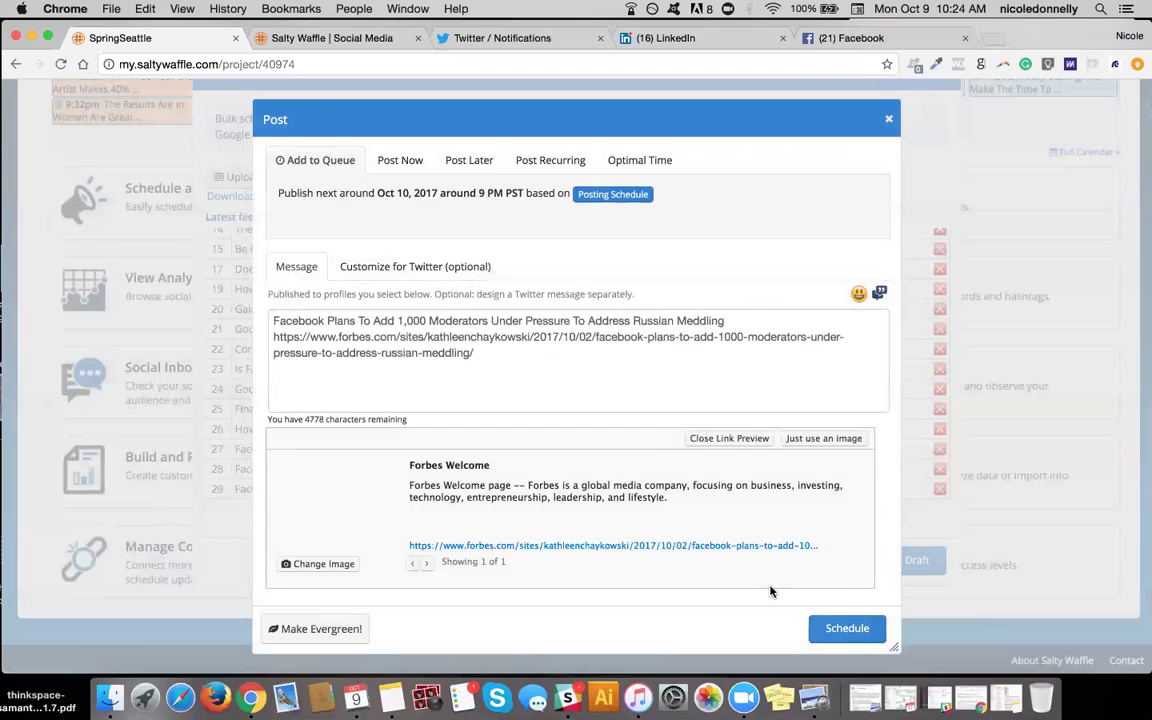
left_click(841, 632)
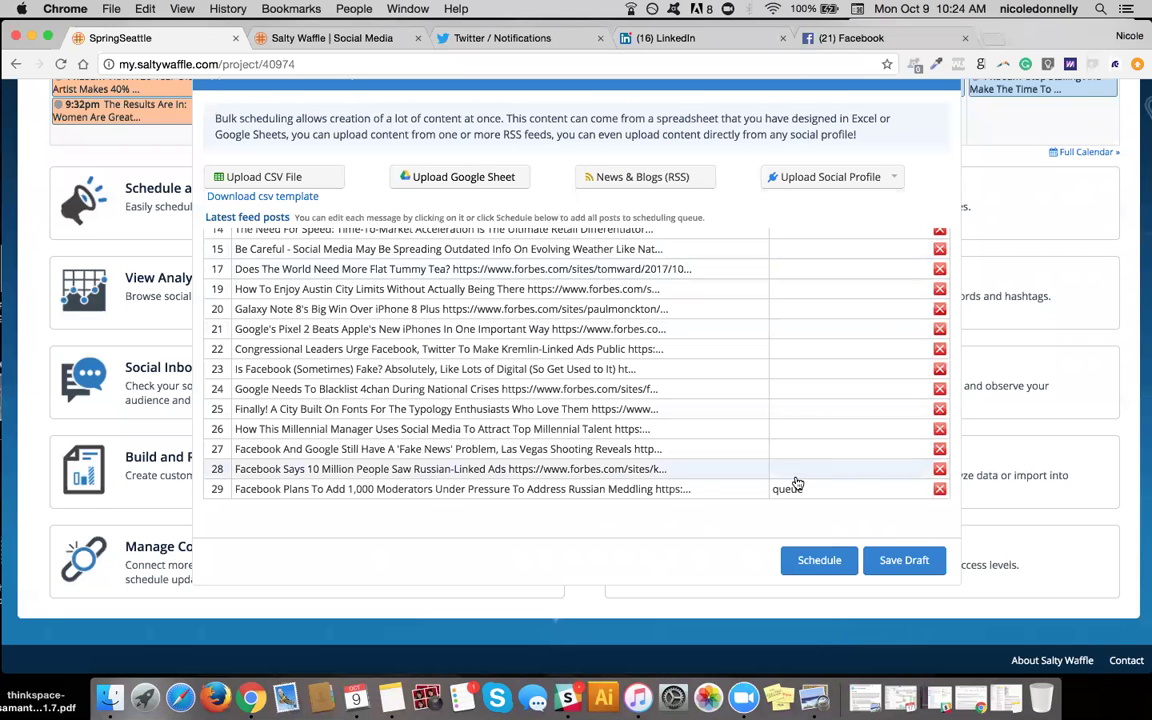
Schedule all remaining feed posts in bulk, adding those without a scheduled time to the queue.
scroll(793, 483, "up", 5)
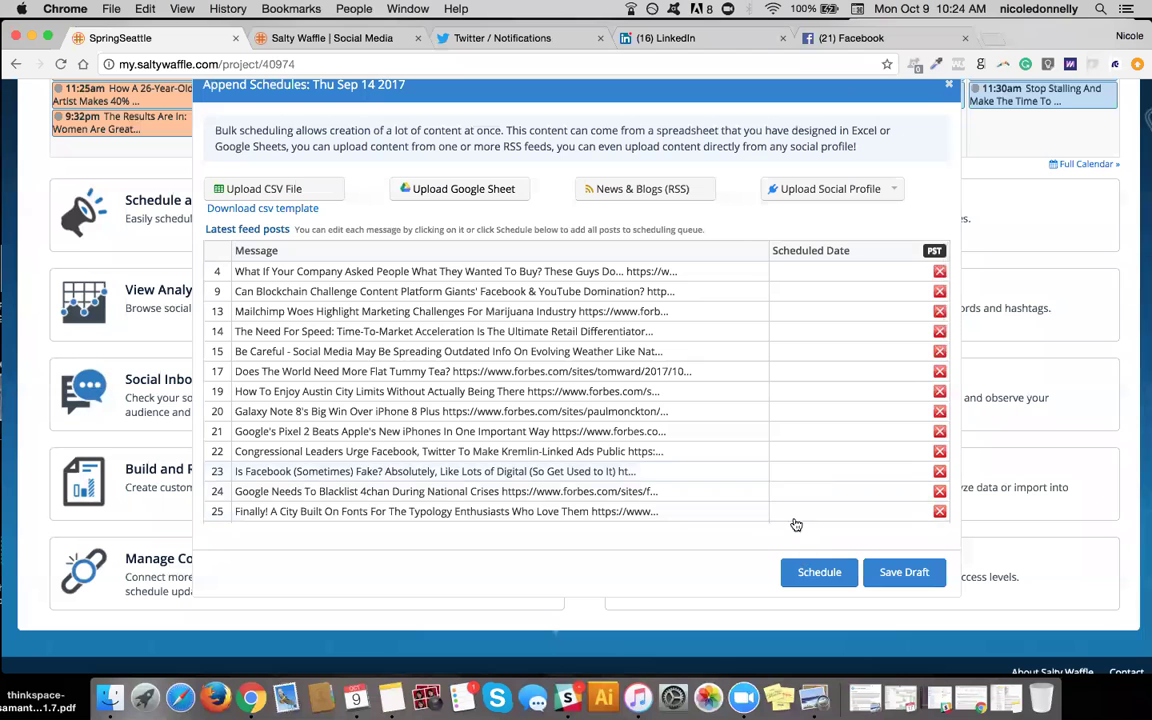
scroll(790, 460, "down", 5)
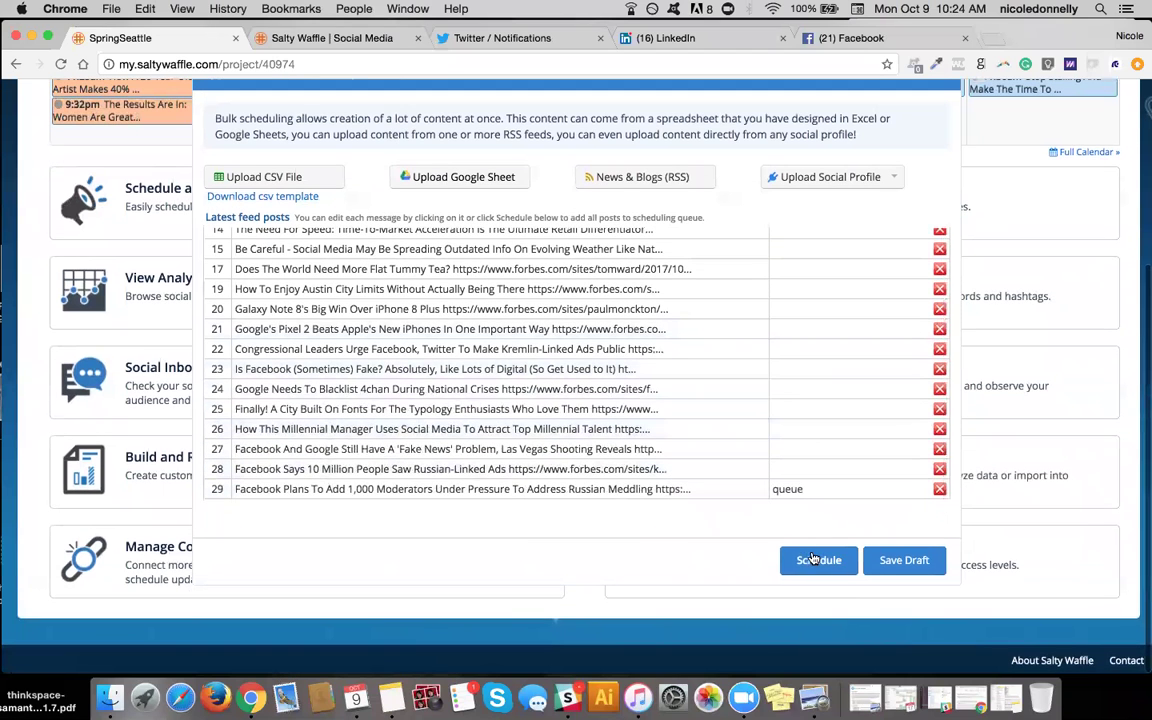
left_click(818, 560)
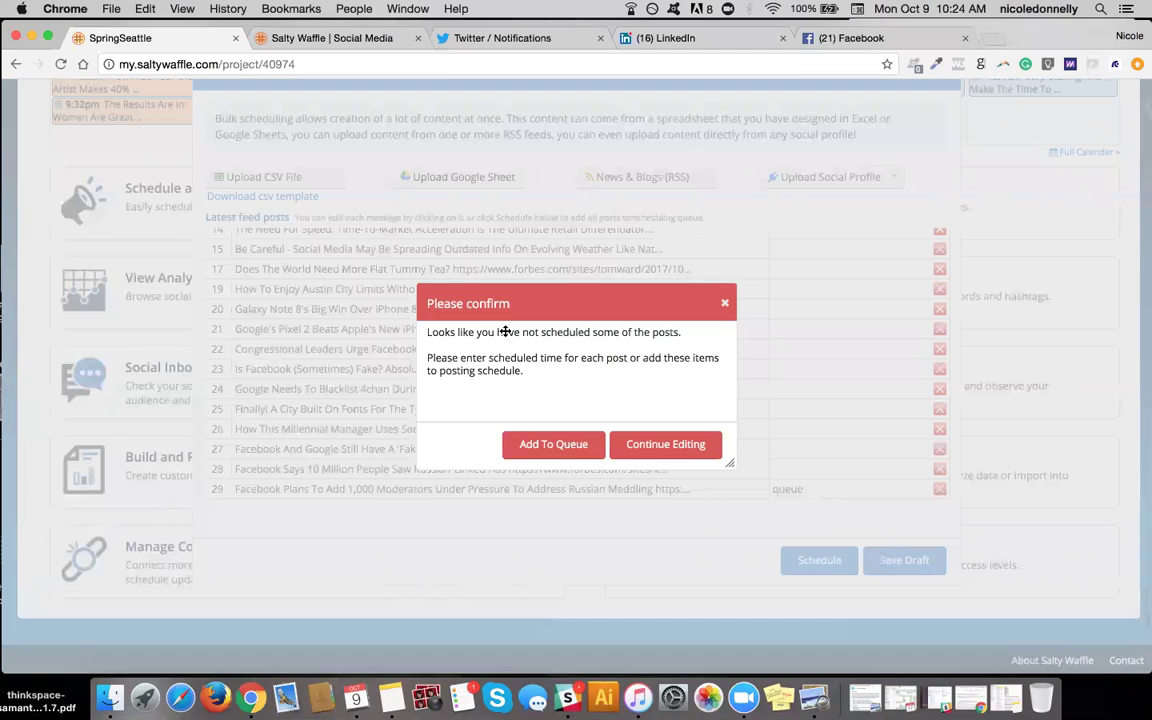
left_click(559, 443)
Check the queued posts in the weekly overview and open the full monthly publication calendar for October 2017.
scroll(548, 283, "up", 4)
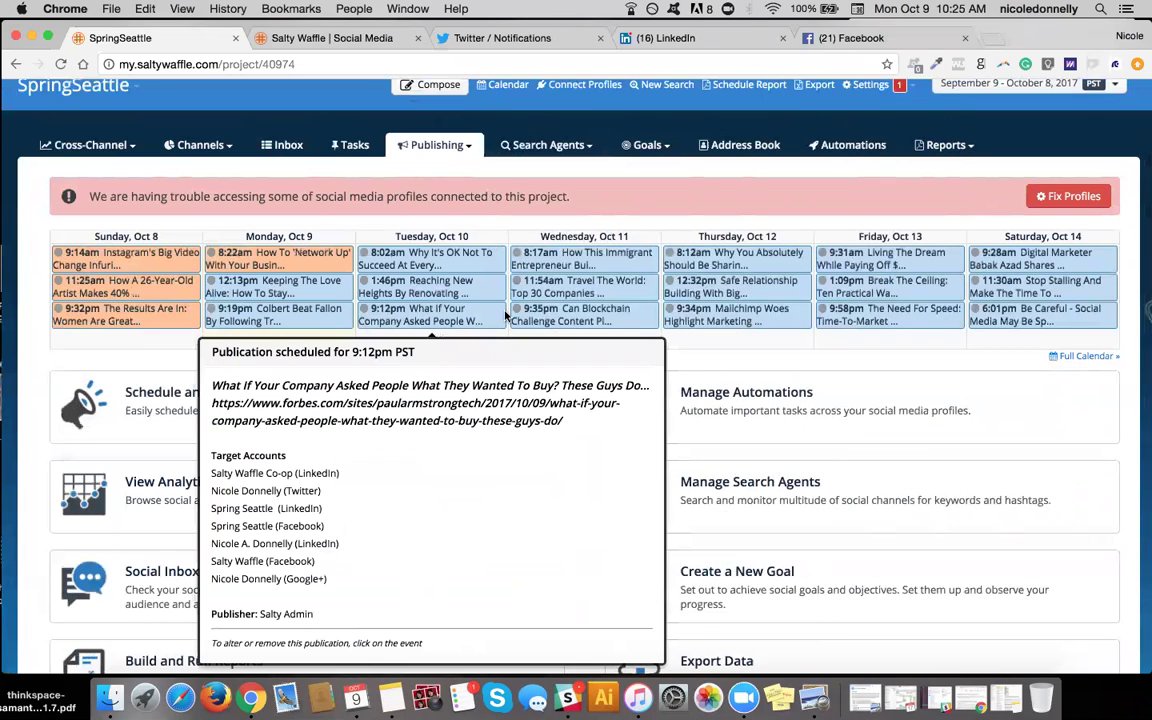
mouse_move(545, 320)
mouse_move(910, 320)
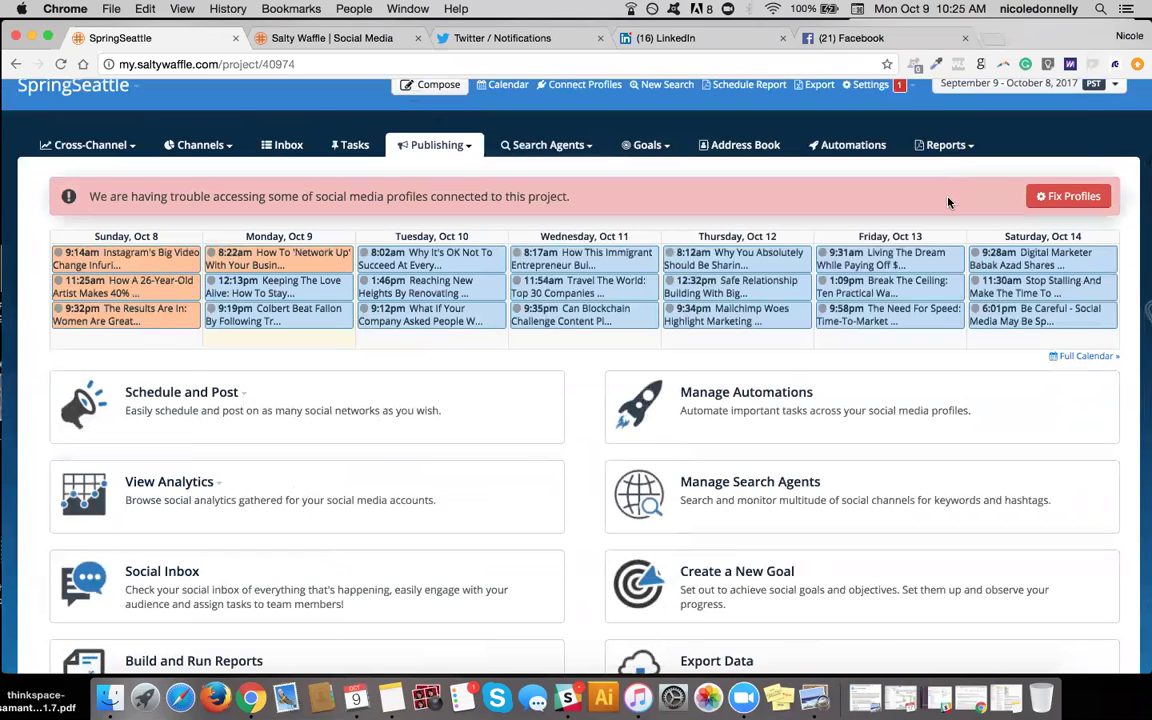
mouse_move(549, 297)
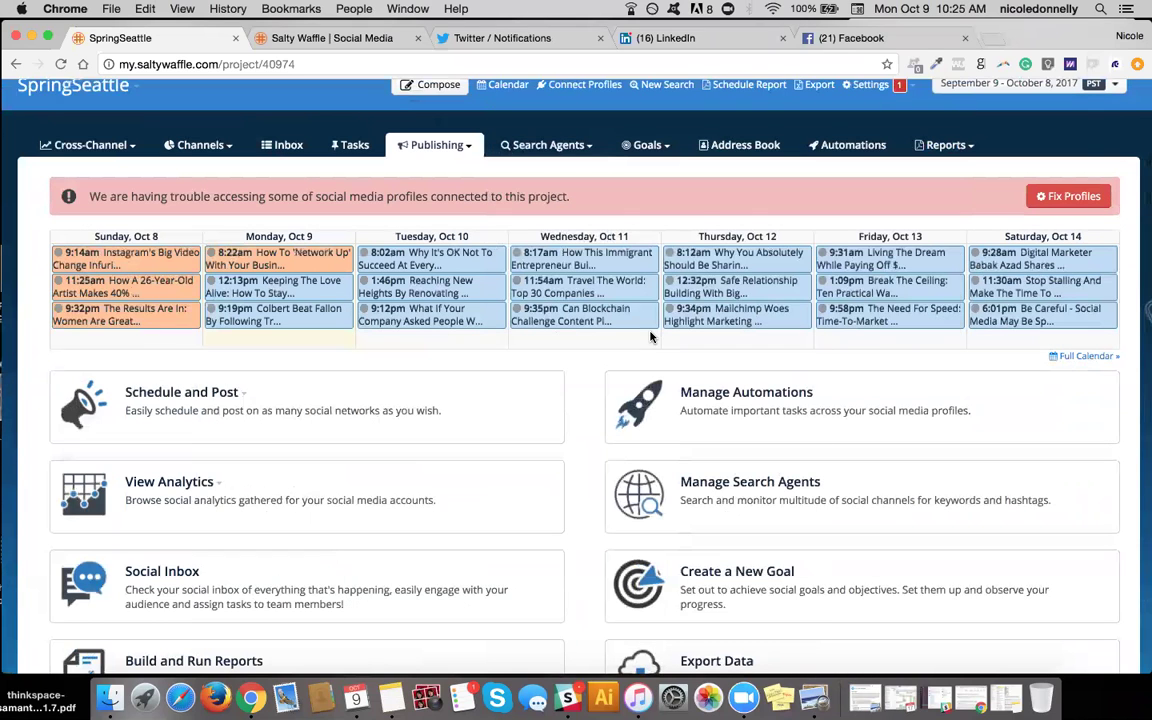
left_click(1078, 355)
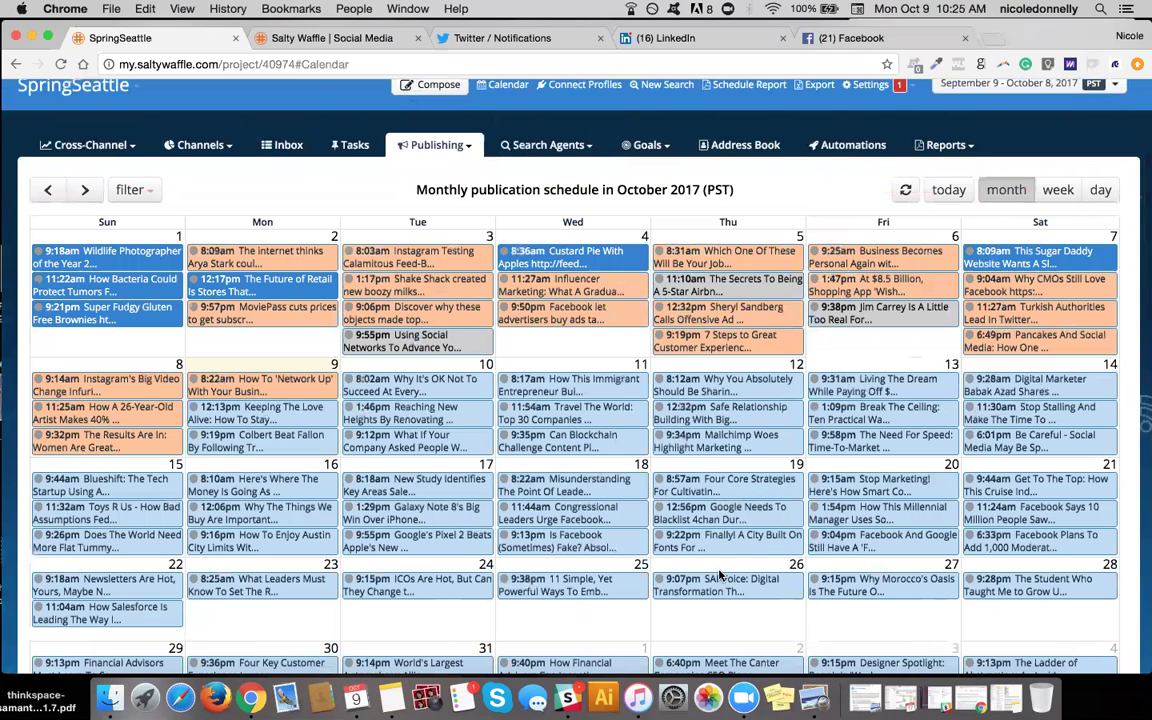
scroll(718, 574, "down", 4)
mouse_move(233, 357)
left_click_drag(232, 357, 244, 428)
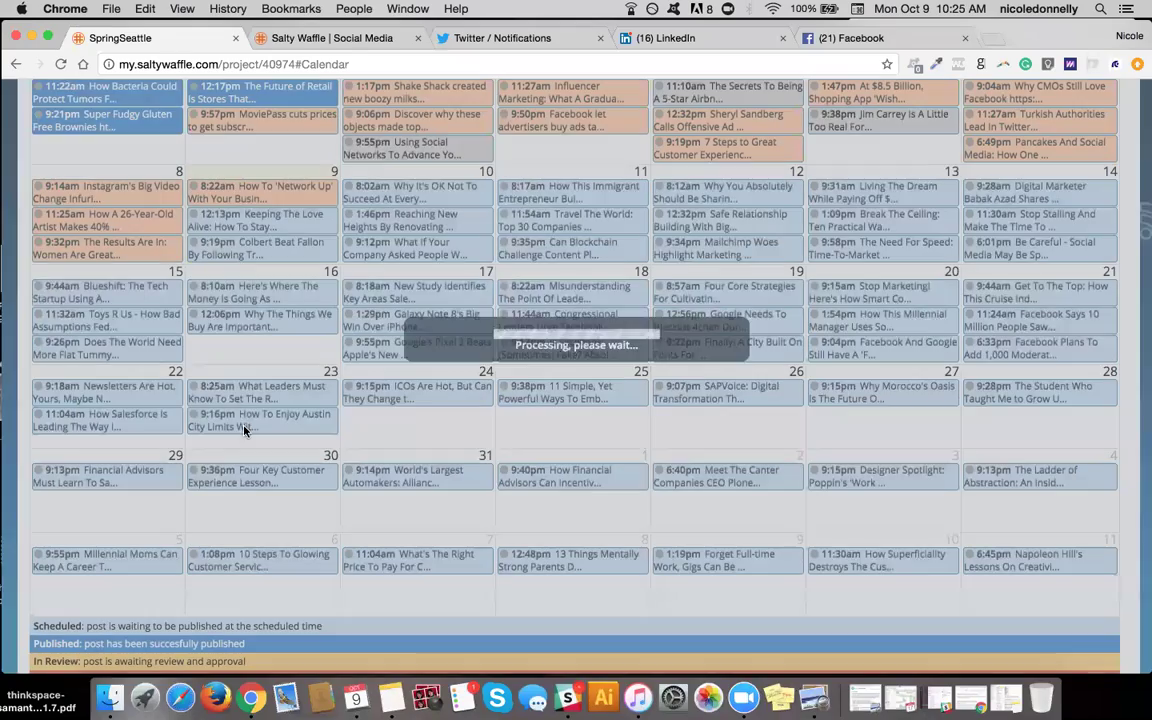
mouse_move(358, 356)
left_click_drag(358, 356, 408, 430)
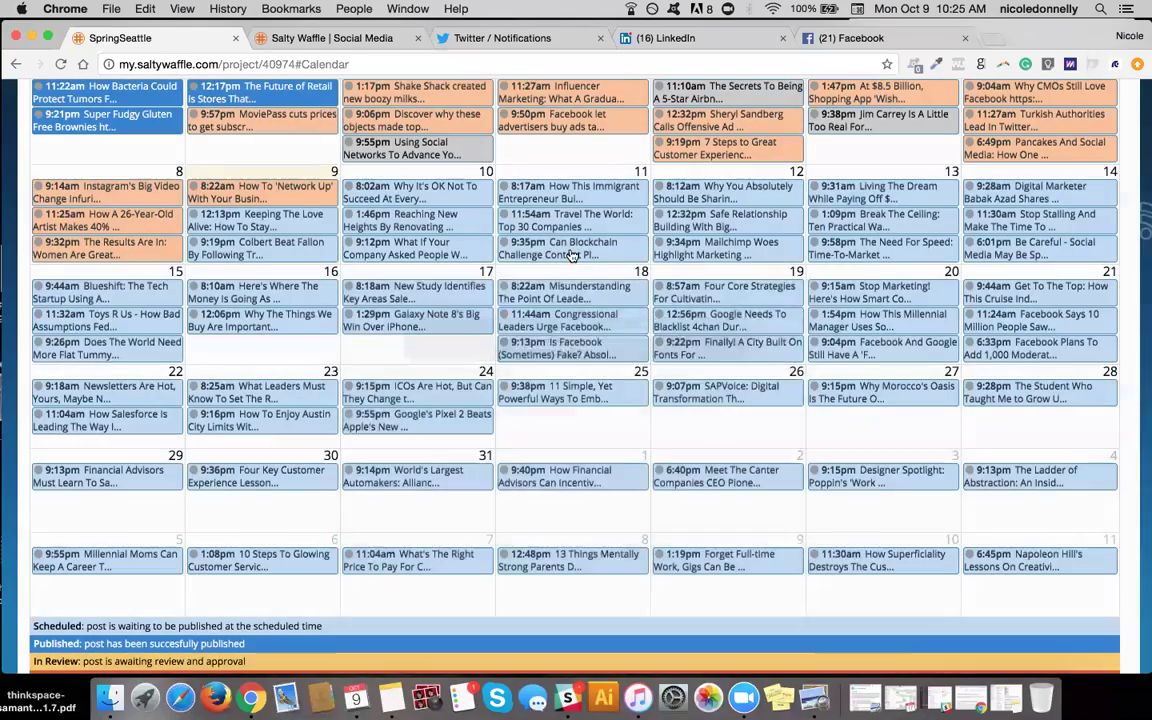
Move the "Can Blockchain Challenge" post to October 25 and the "How To Enjoy Austin City Limits" post to October 11.
mouse_move(572, 256)
left_click_drag(572, 256, 504, 386)
mouse_move(225, 440)
left_click_drag(225, 440, 534, 261)
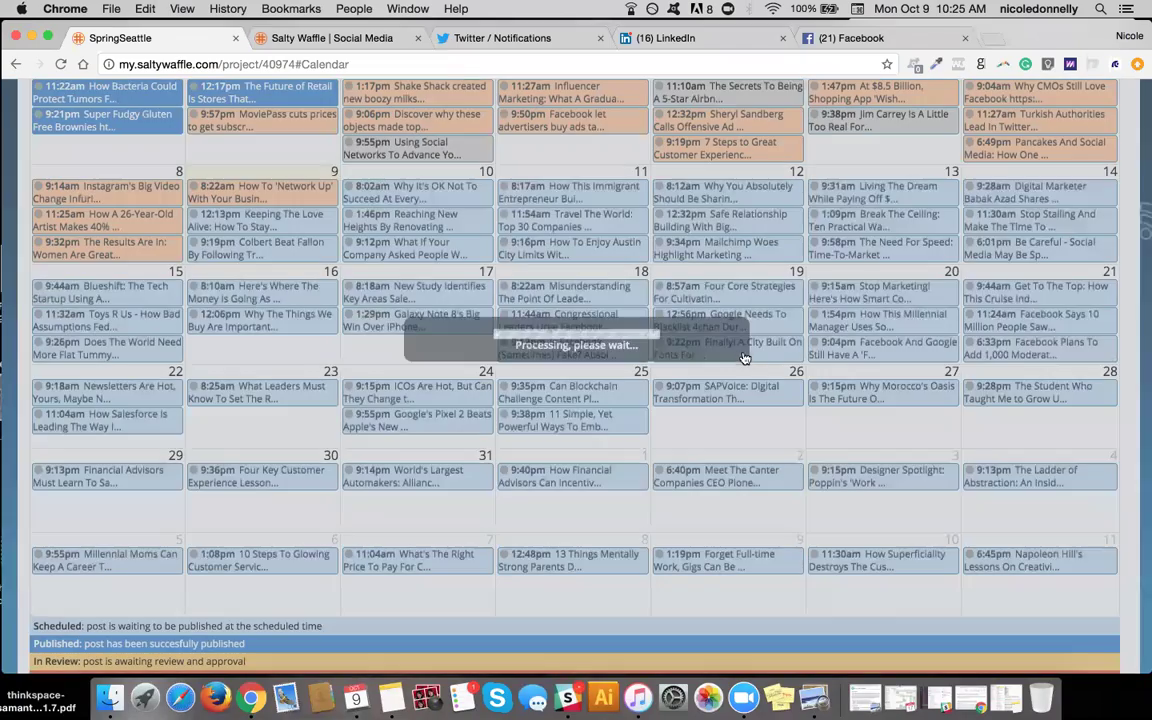
Move the "City Built On Fonts" post to October 26, "Facebook And Google" to October 27 and "Facebook Plans To Add 1,000 Moderators" to October 28.
mouse_move(743, 355)
left_click_drag(743, 355, 740, 429)
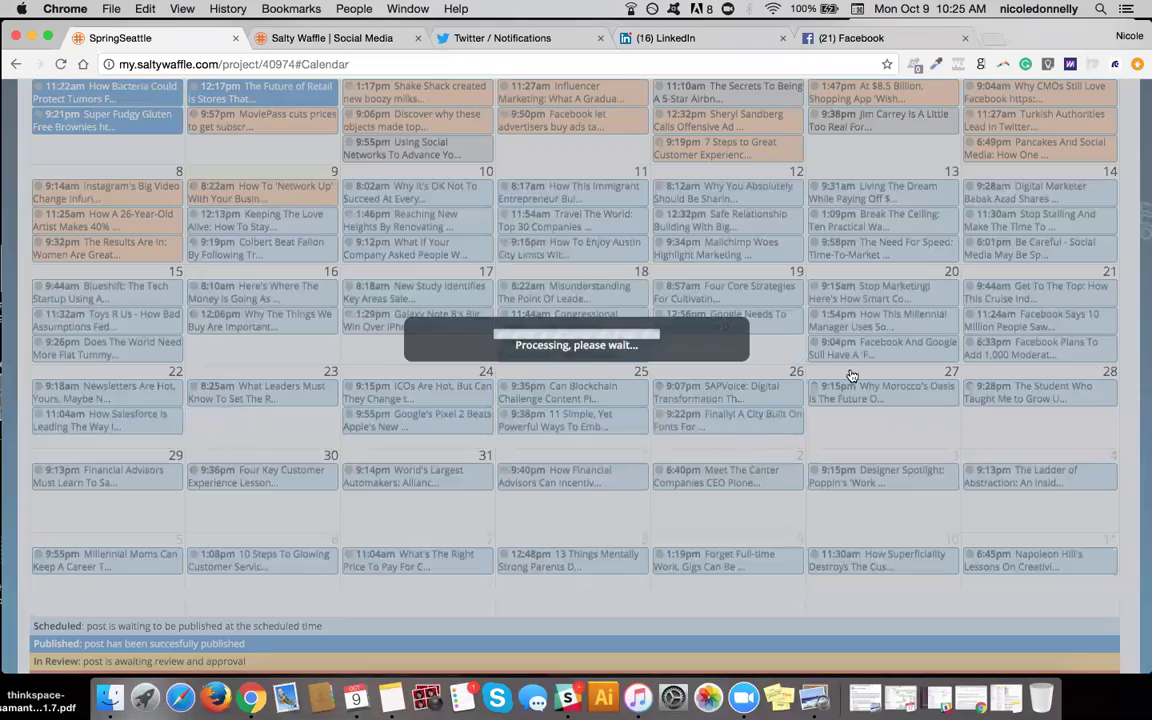
mouse_move(868, 400)
left_click_drag(868, 400, 872, 412)
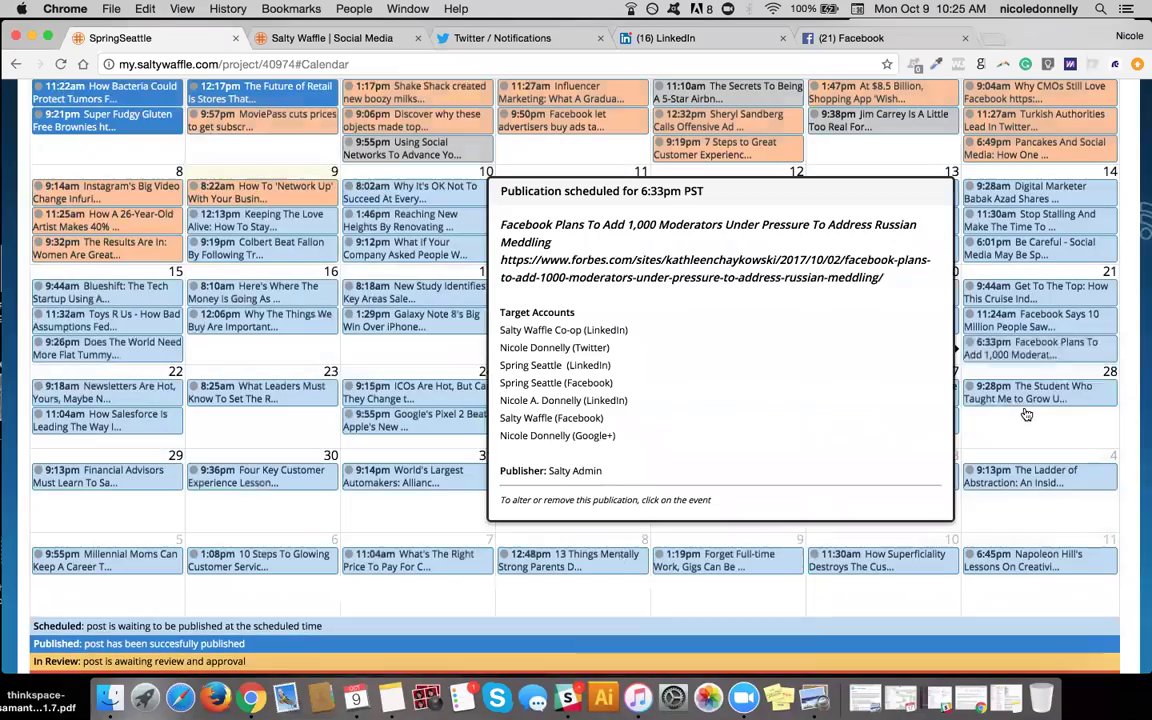
left_click_drag(1026, 414, 1026, 414)
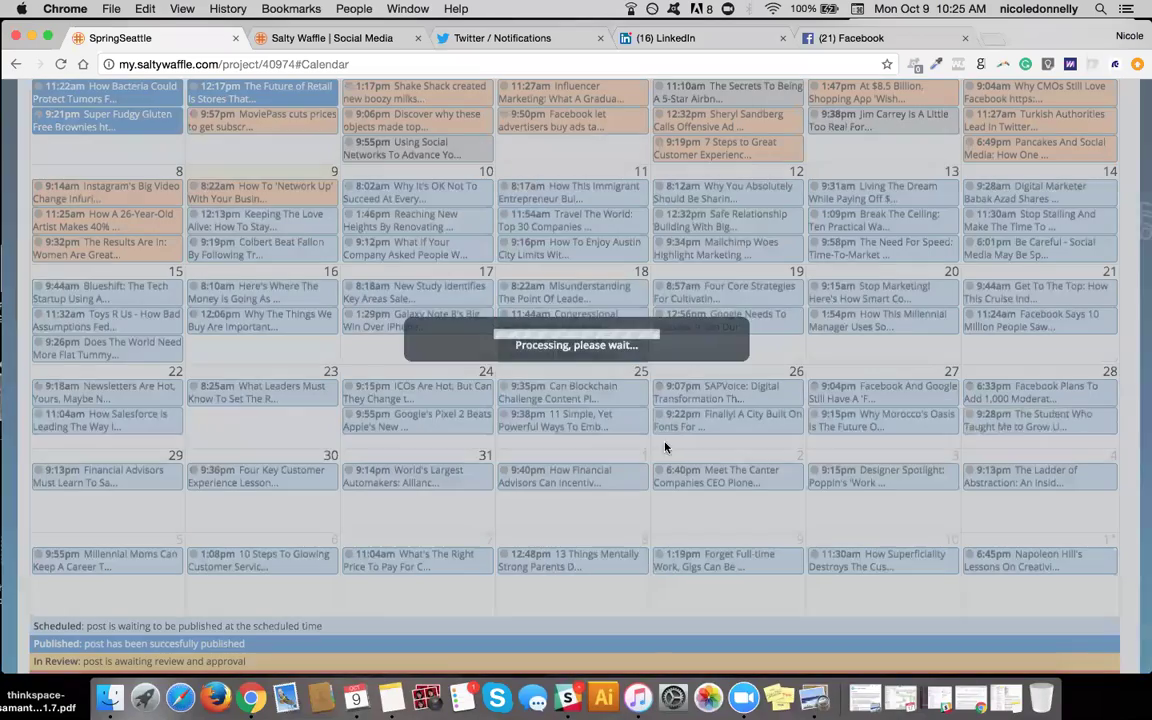
Open the project's automations and review the actions timeline and the list of enabled automations.
mouse_move(610, 480)
scroll(610, 480, "up", 5)
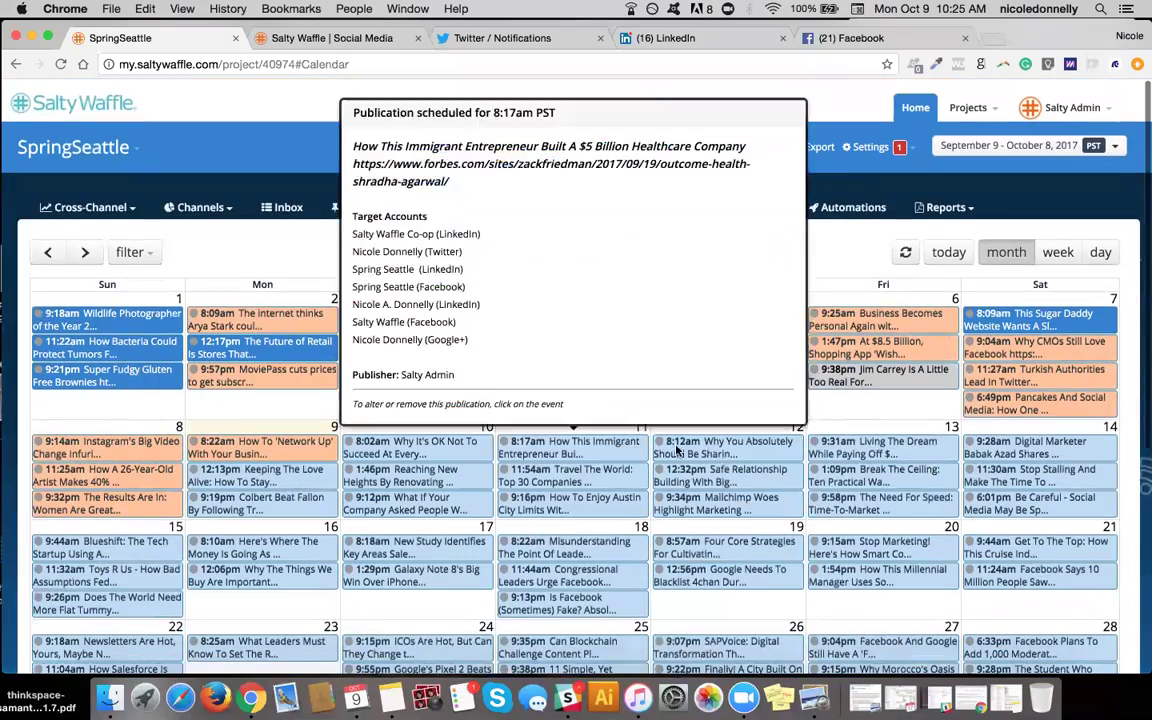
mouse_move(983, 543)
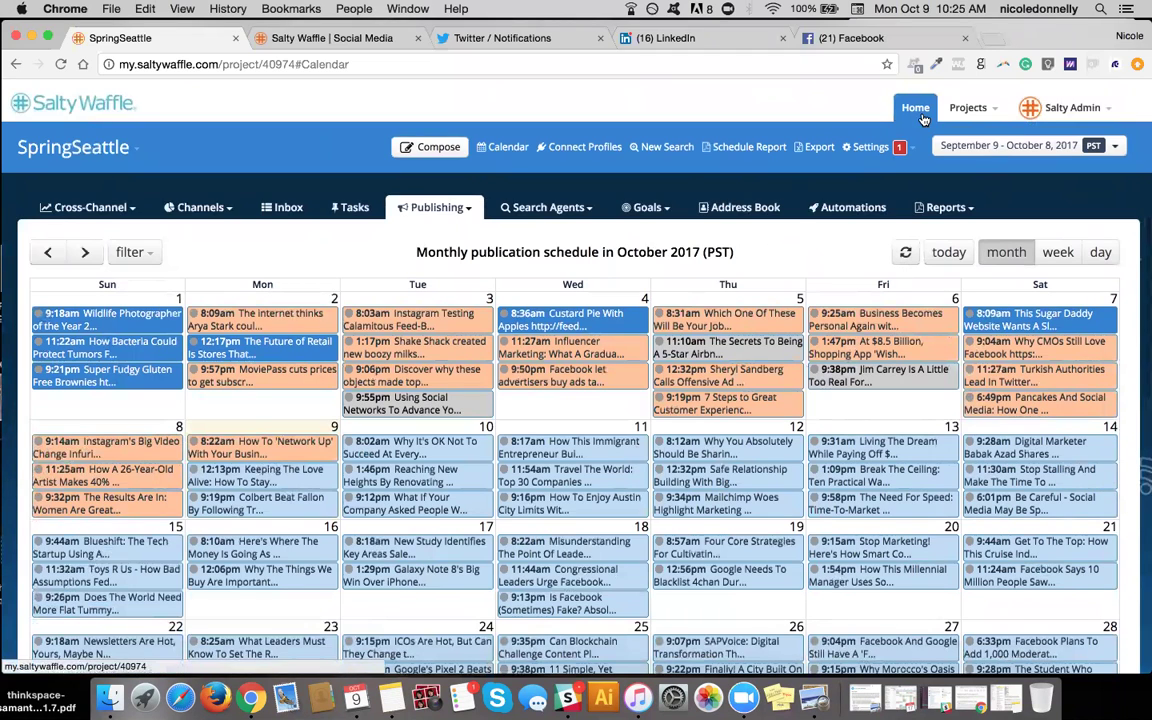
left_click(855, 212)
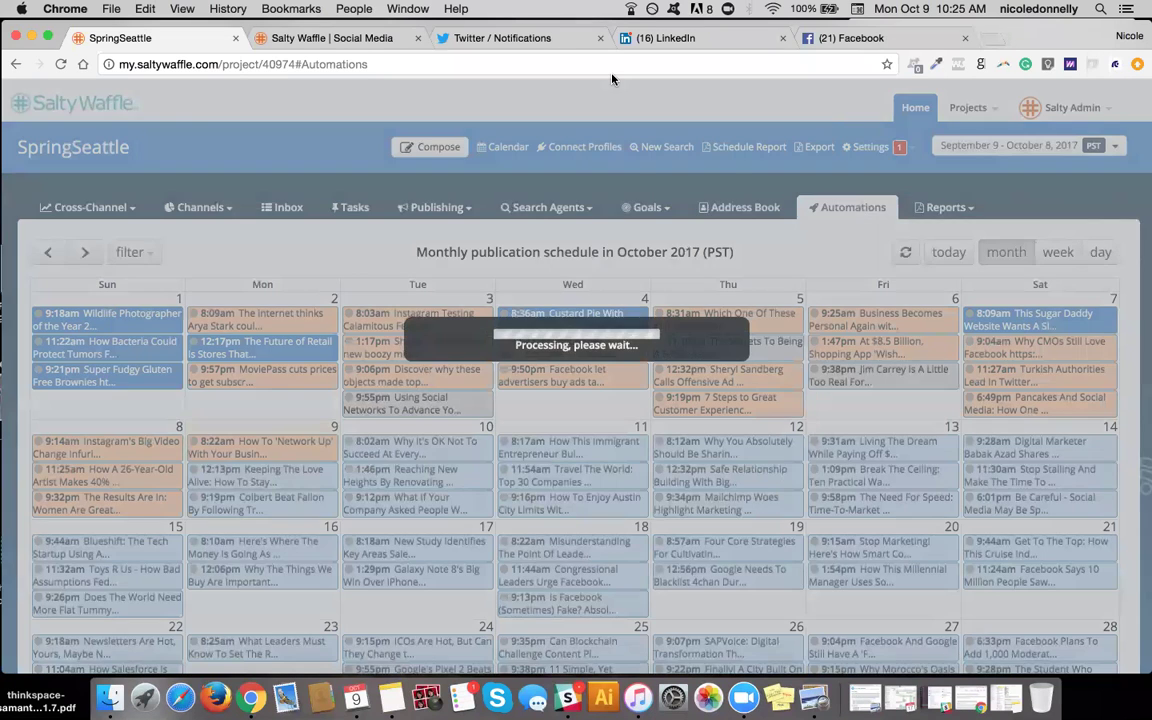
scroll(689, 460, "down", 3)
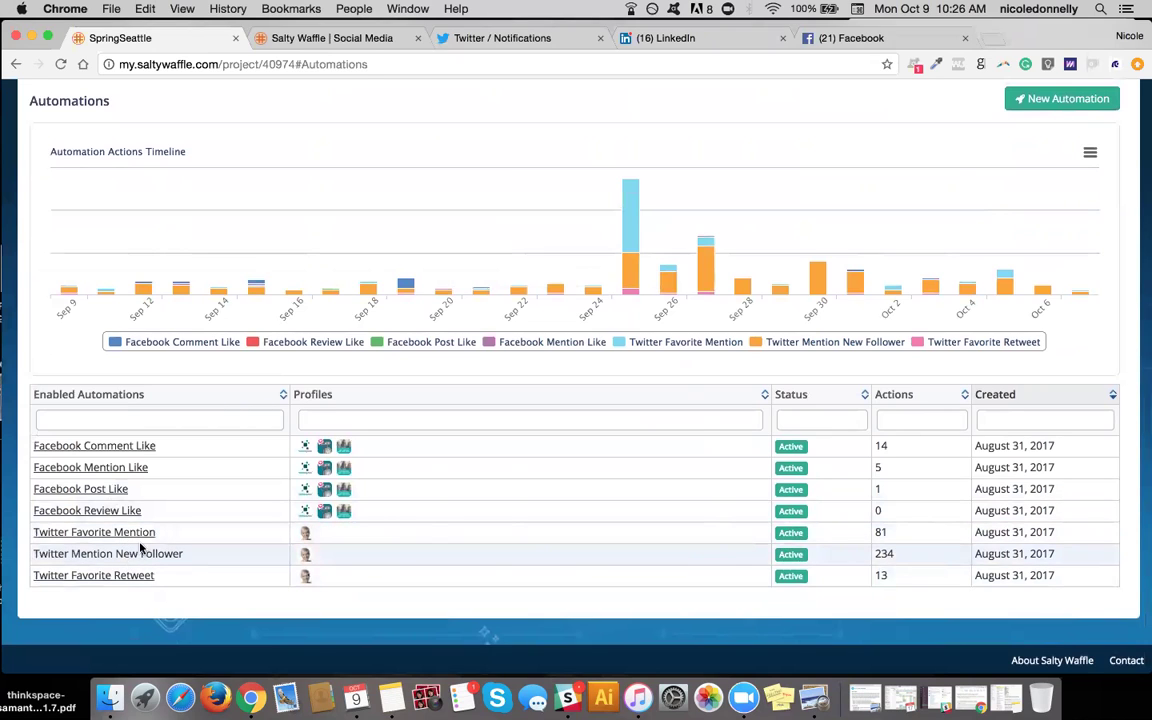
Start a new automation and look through the full list of available Twitter automation types.
left_click(1053, 103)
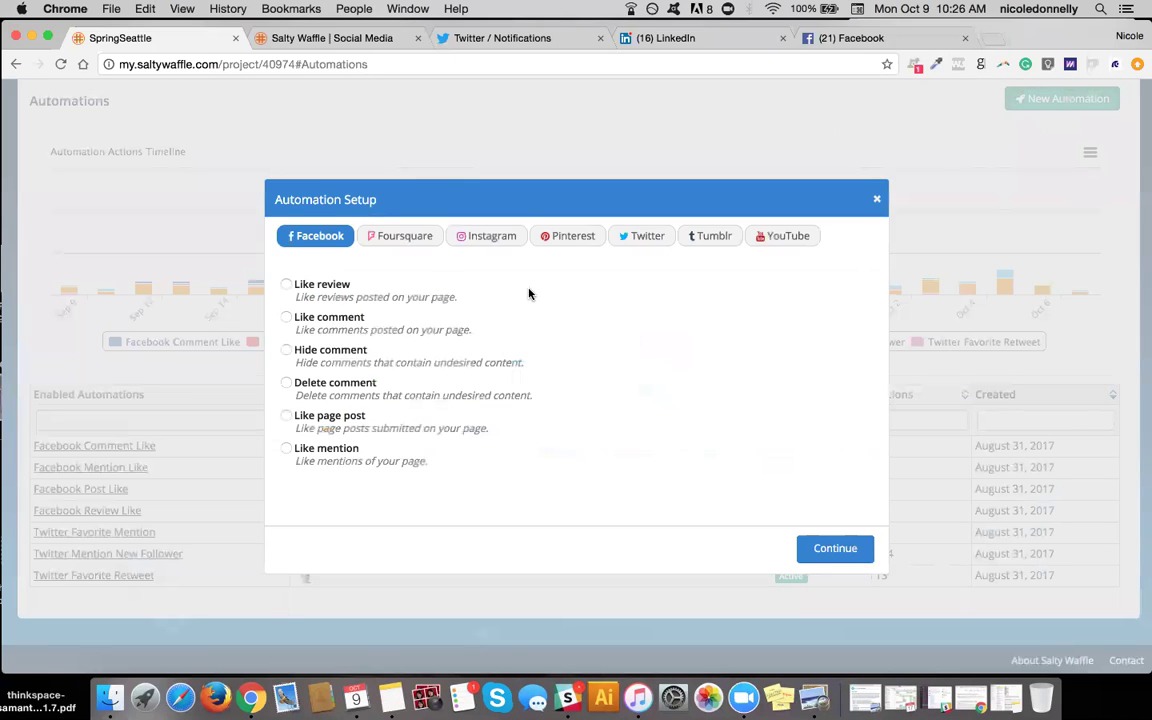
left_click(644, 244)
scroll(378, 478, "down", 3)
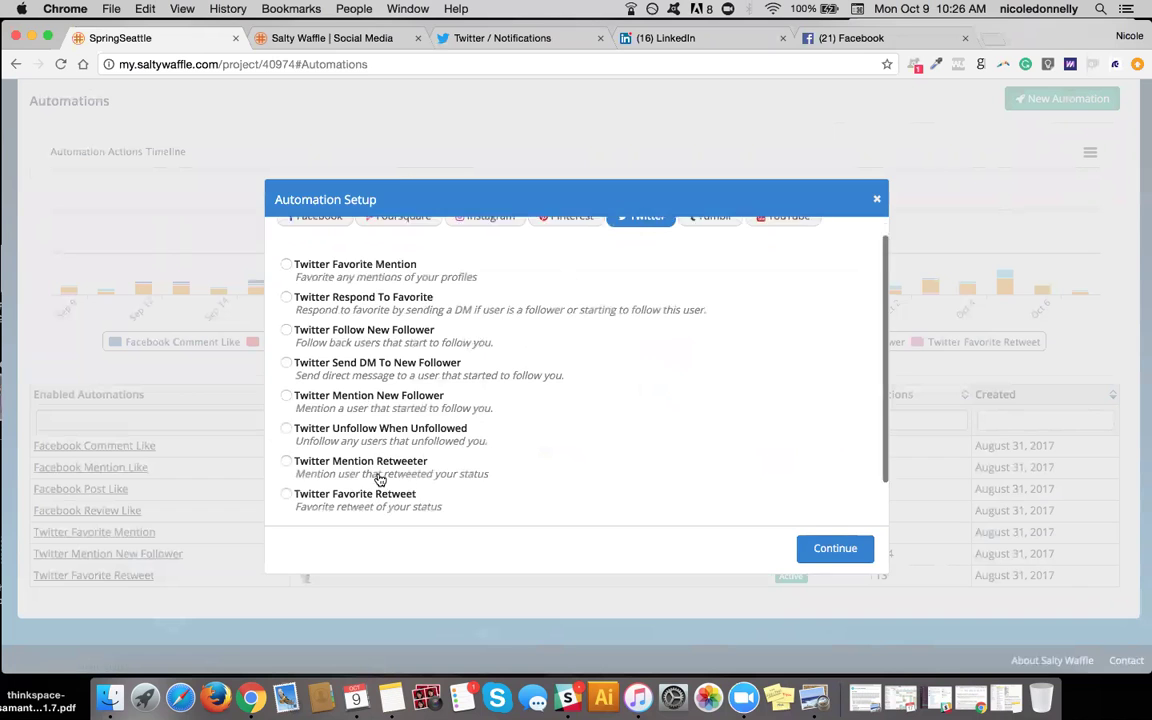
scroll(368, 375, "up", 8)
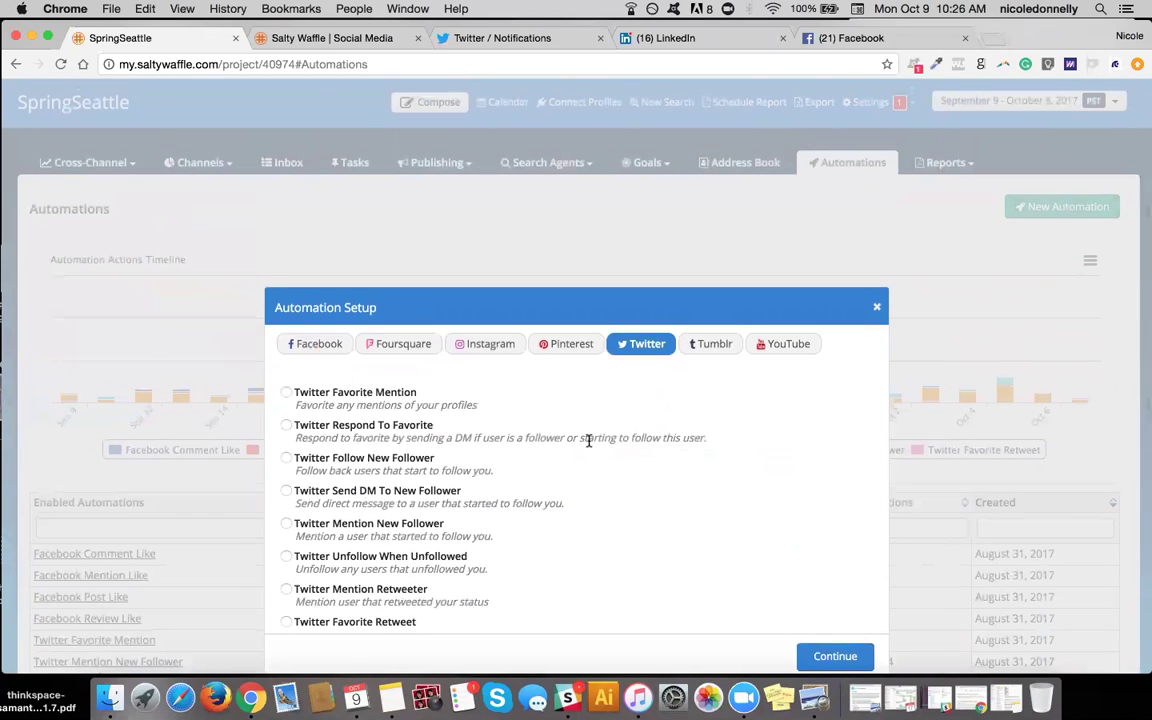
scroll(589, 441, "down", 5)
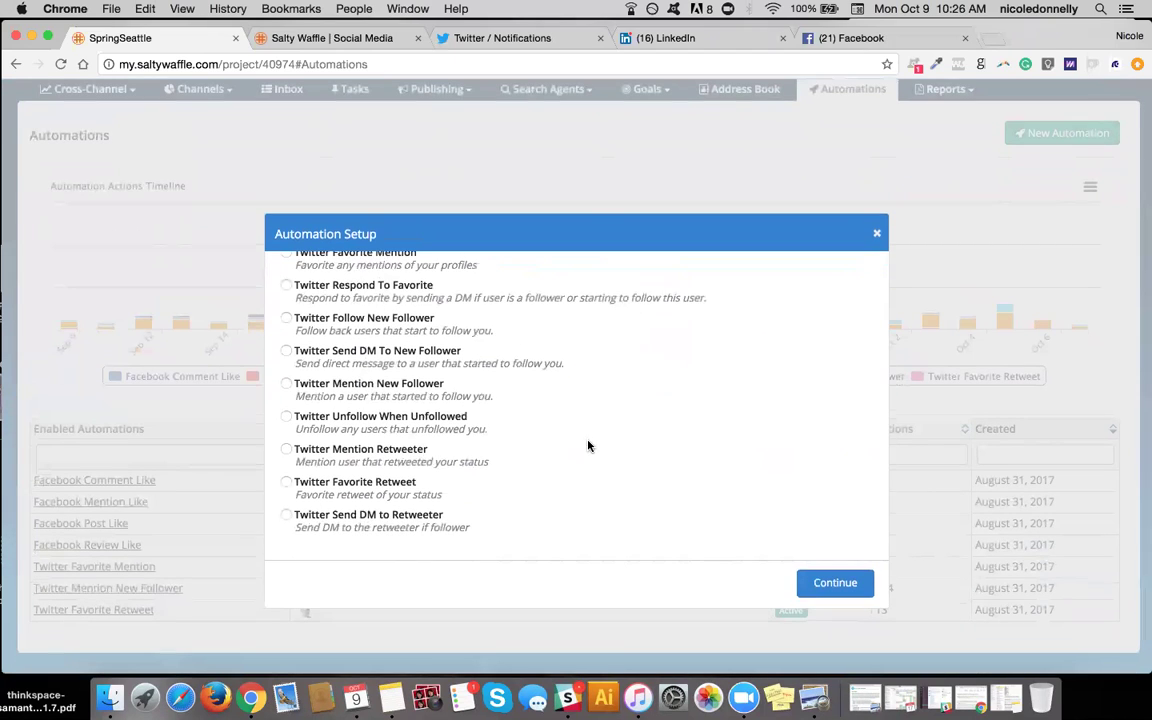
scroll(588, 446, "up", 3)
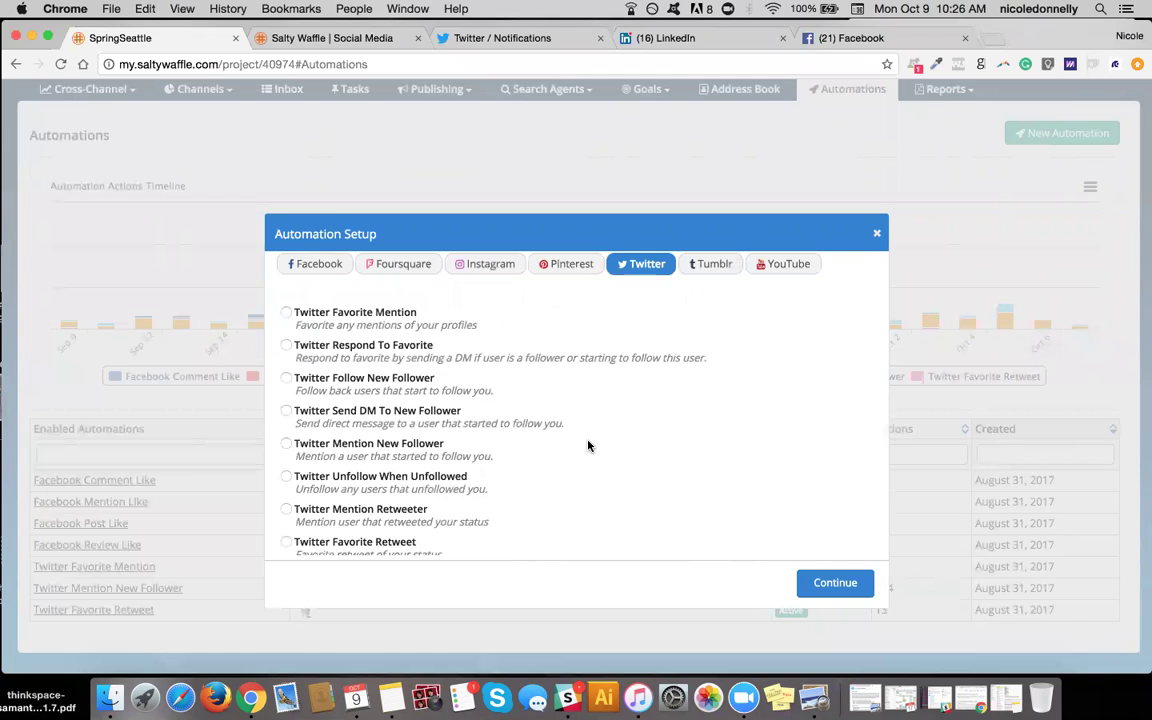
scroll(588, 446, "up", 1)
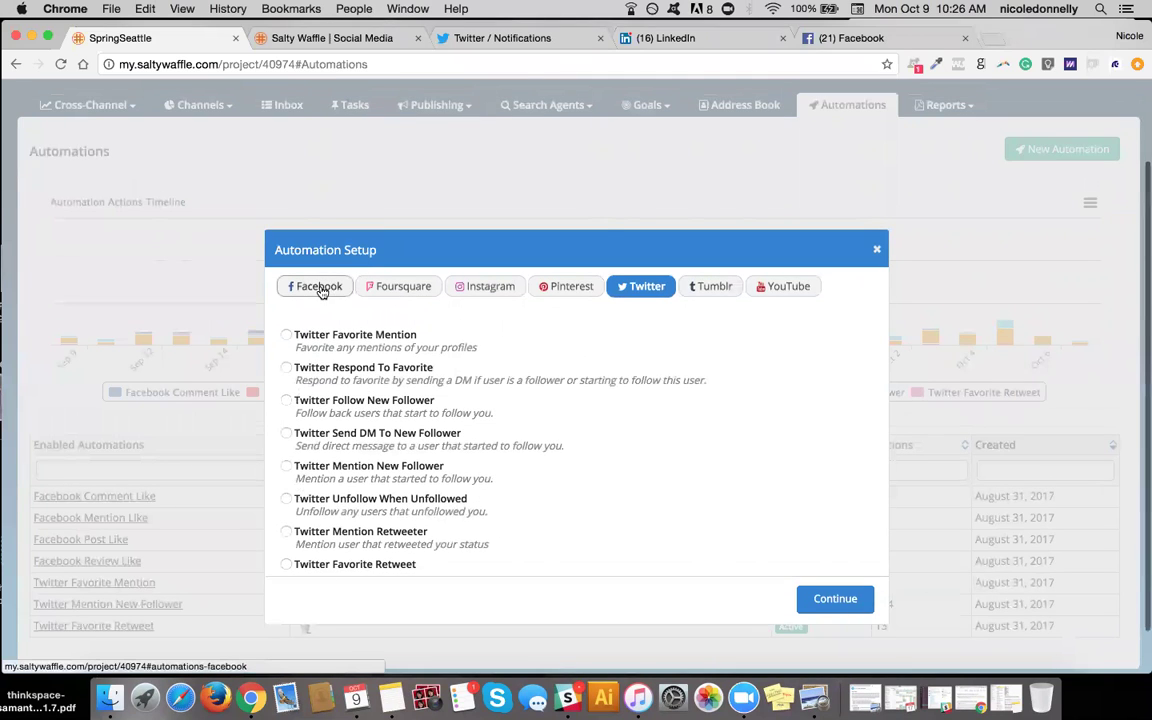
Review the automation types for Facebook, Foursquare, Instagram, Pinterest, Twitter, Tumblr and YouTube, and close the setup without creating one.
left_click(329, 287)
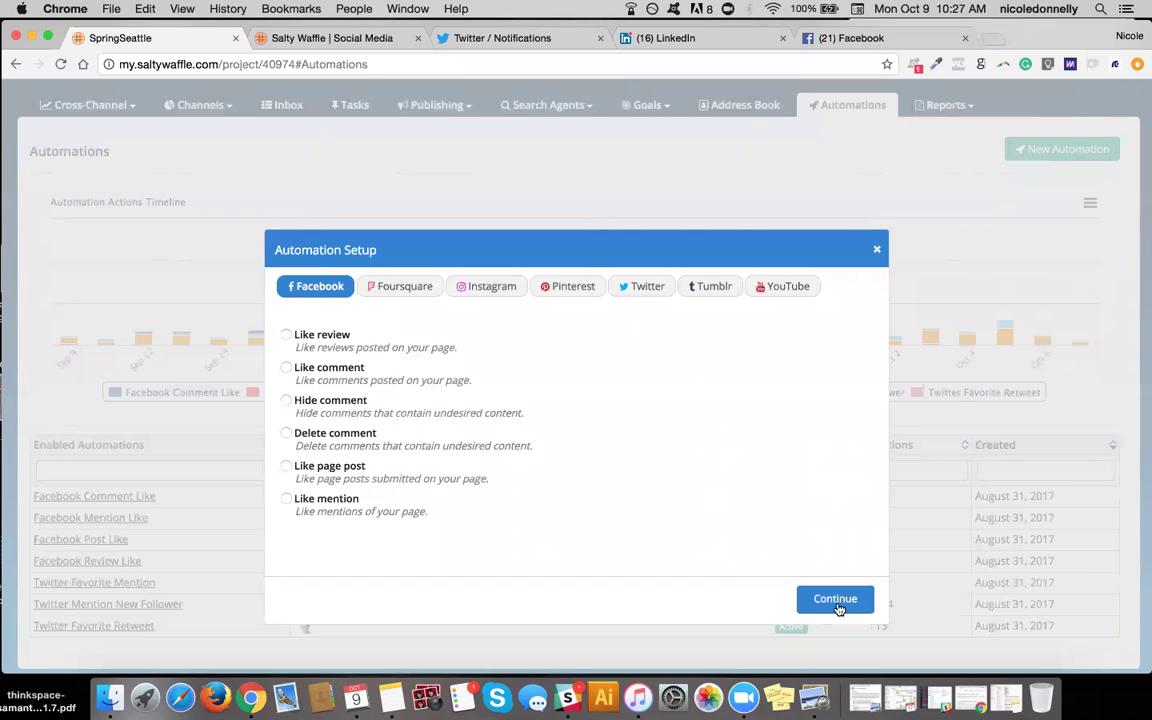
left_click(402, 287)
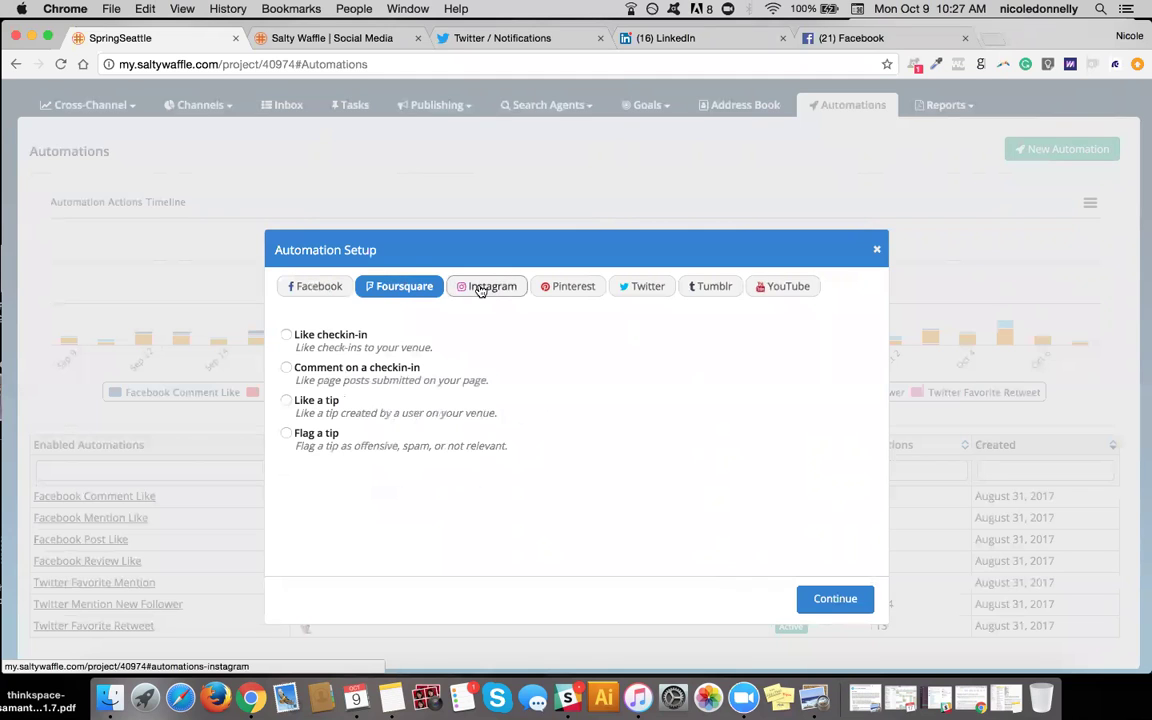
left_click(481, 289)
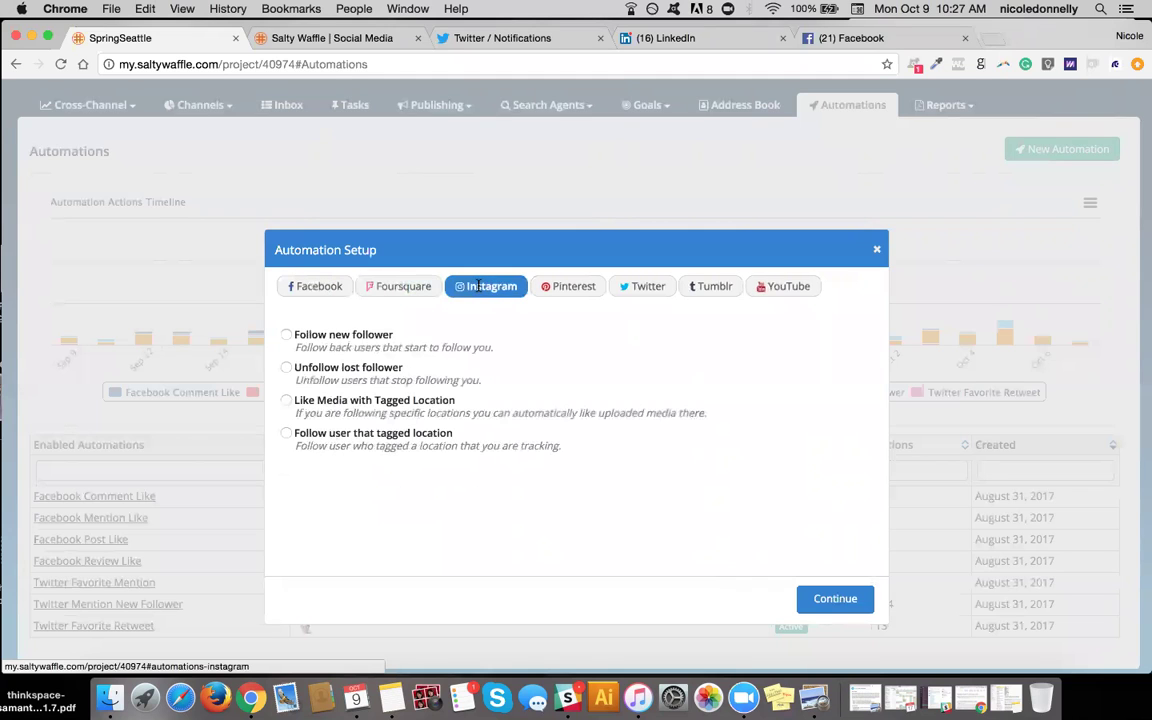
left_click(565, 289)
left_click(649, 288)
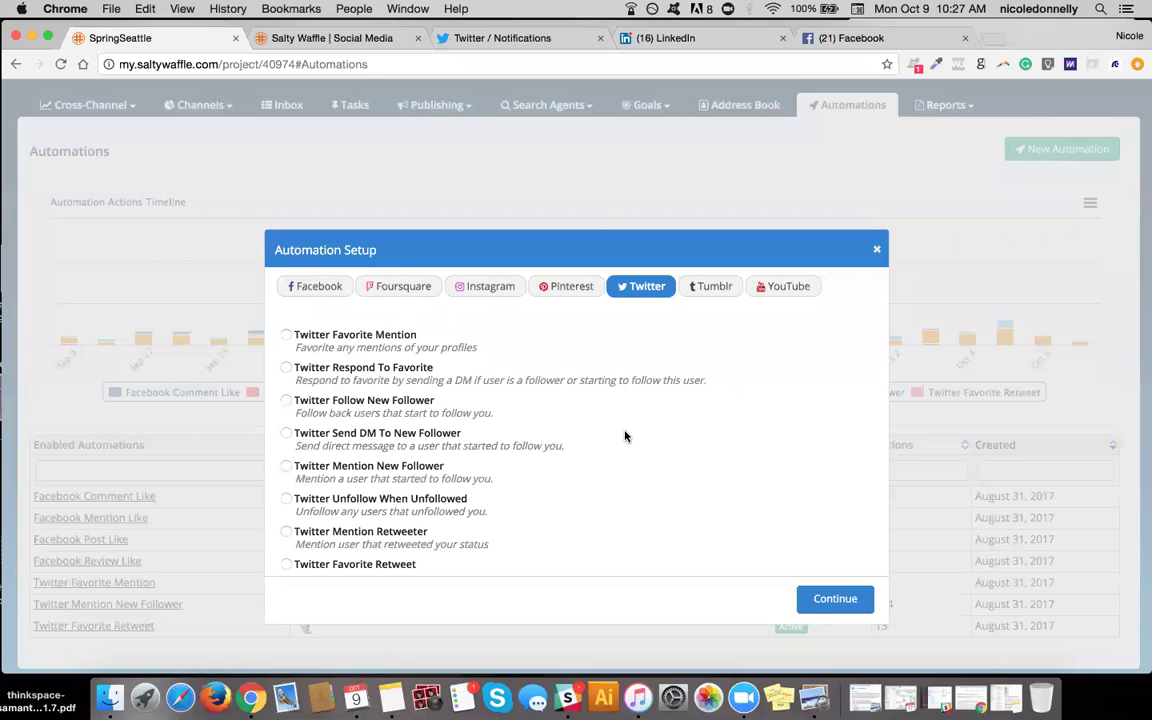
left_click(711, 287)
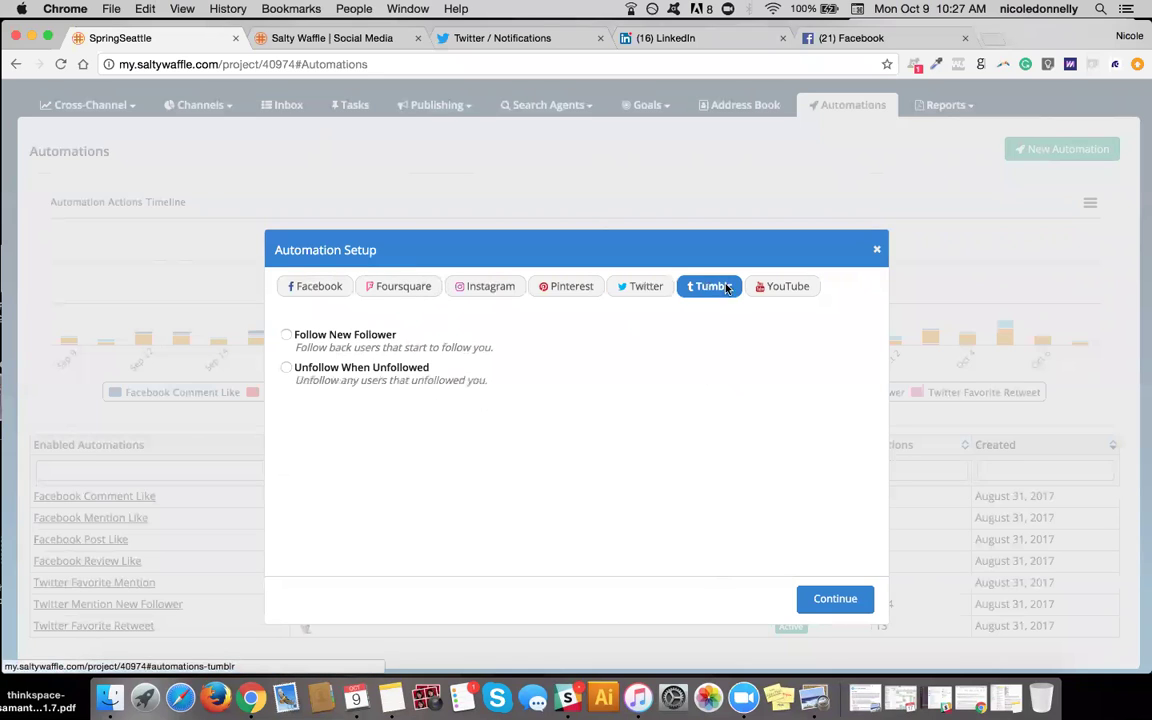
left_click(762, 287)
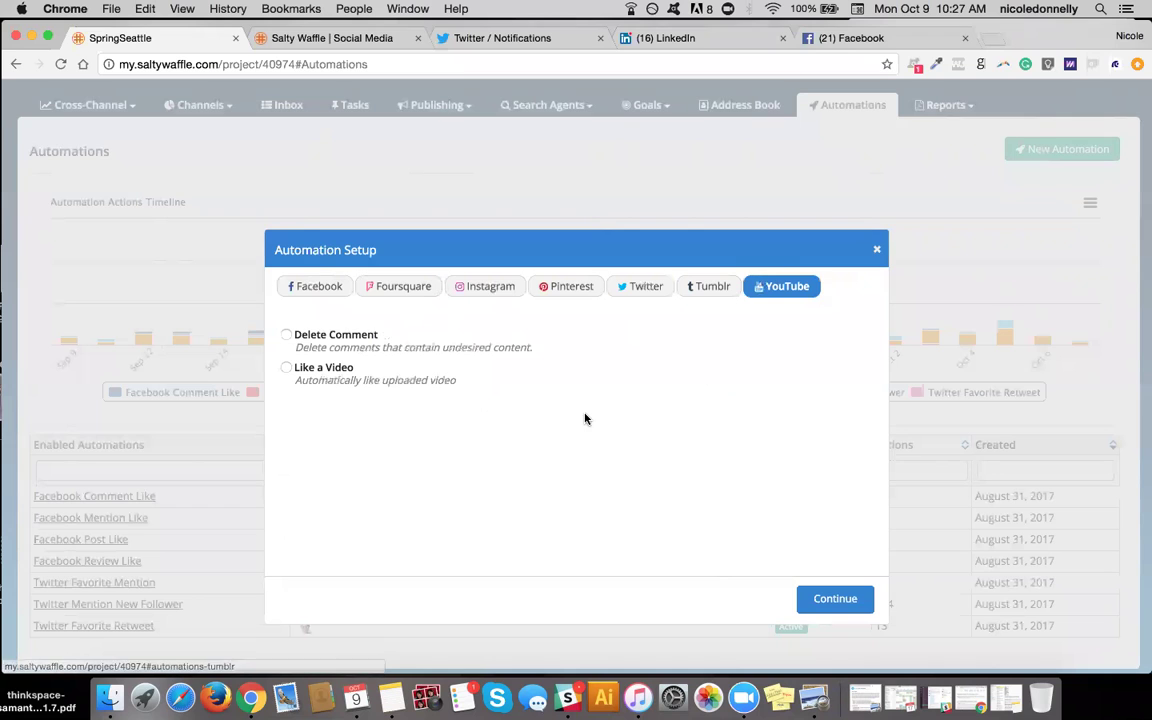
left_click(877, 249)
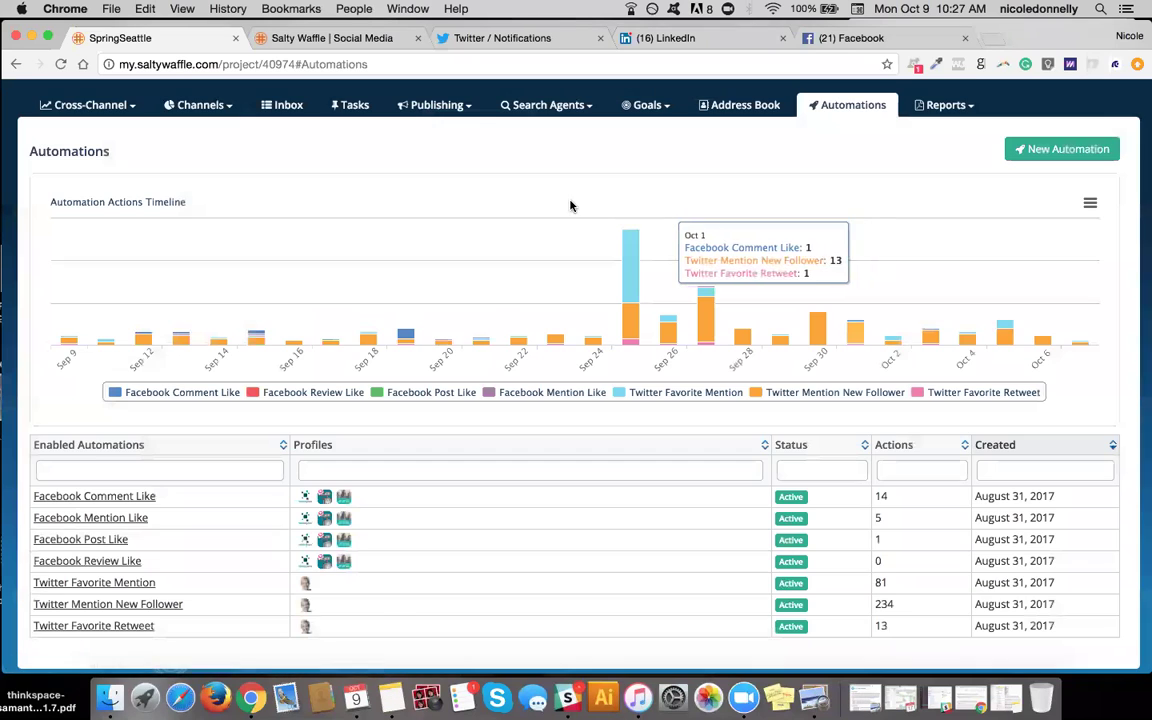
Review the list of available projects with their connected accounts, and inspect the September 25 actions on the automation timeline.
scroll(571, 206, "up", 2)
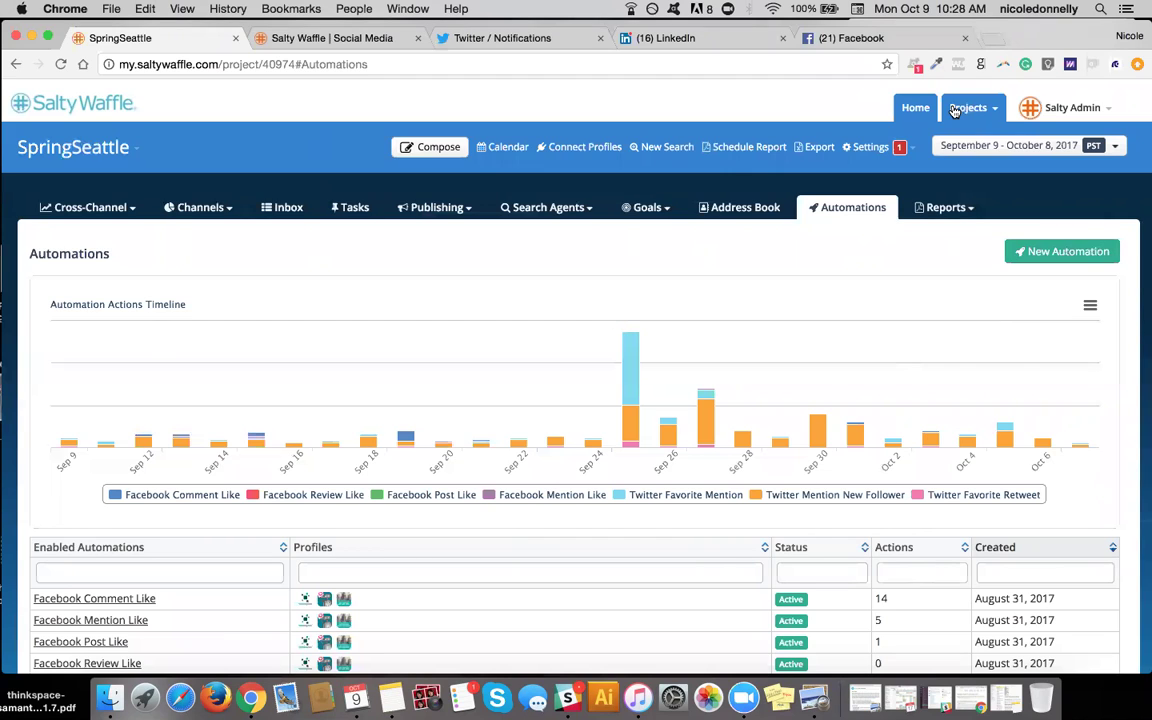
left_click(954, 111)
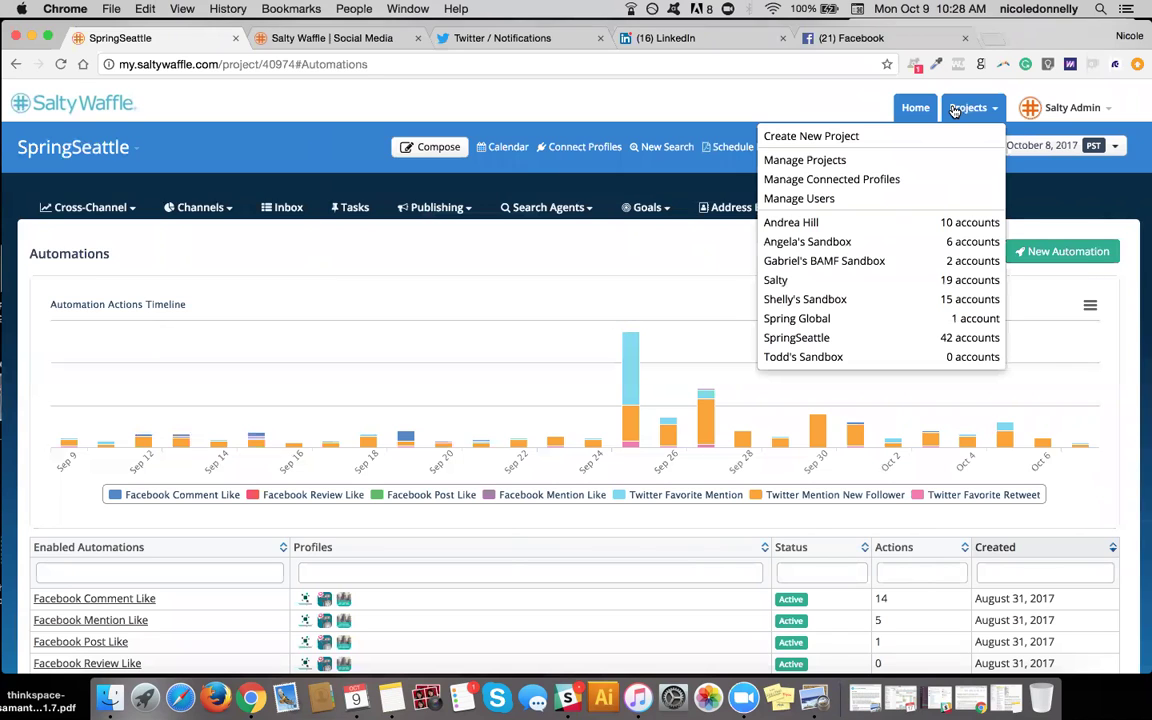
left_click(954, 111)
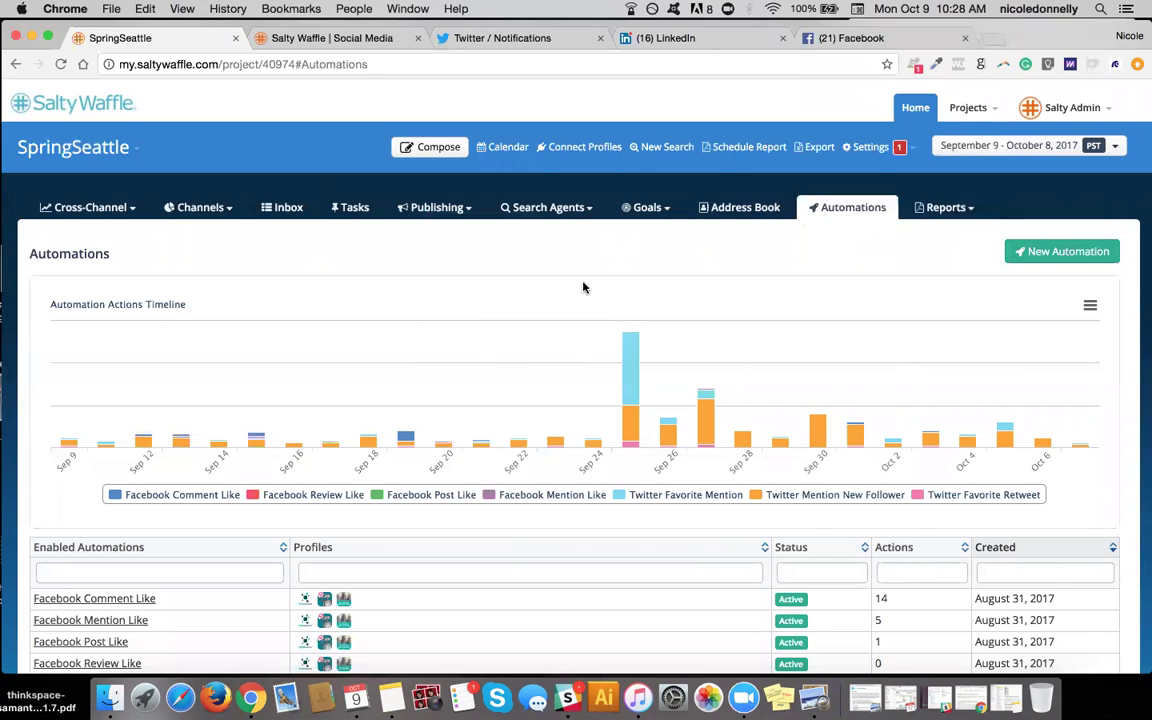
mouse_move(624, 326)
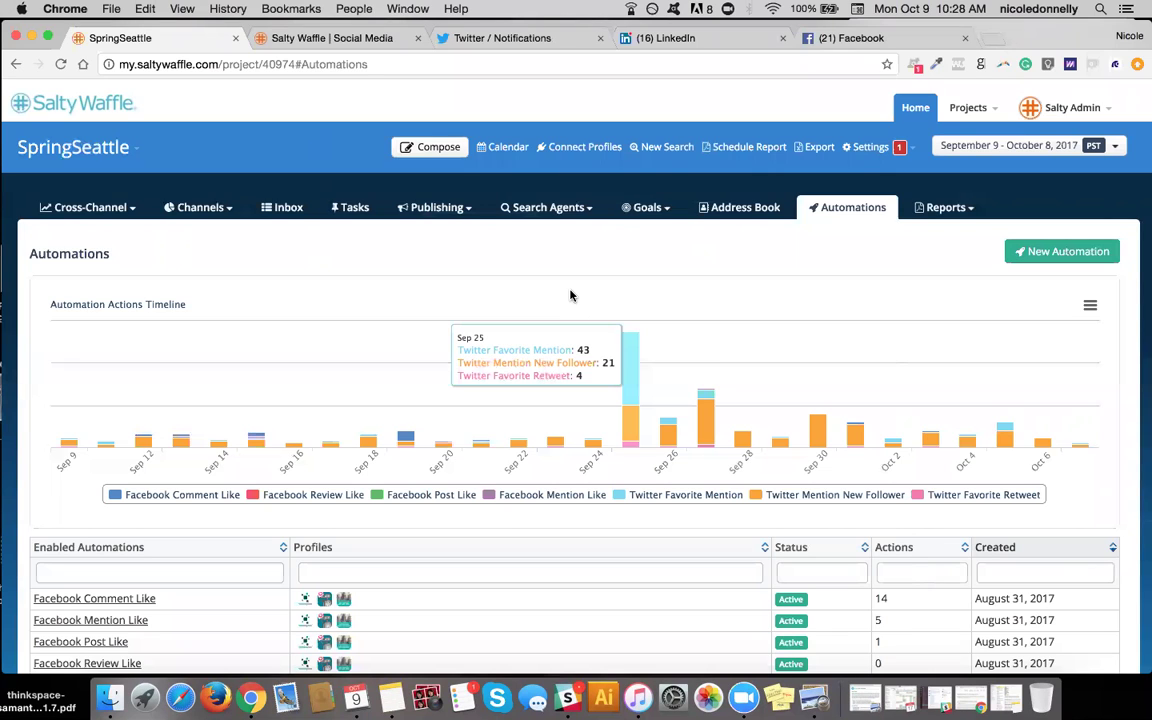
Switch to the LinkedIn feed, view the Facebook news feed, and go to the Twitter home timeline.
left_click(675, 38)
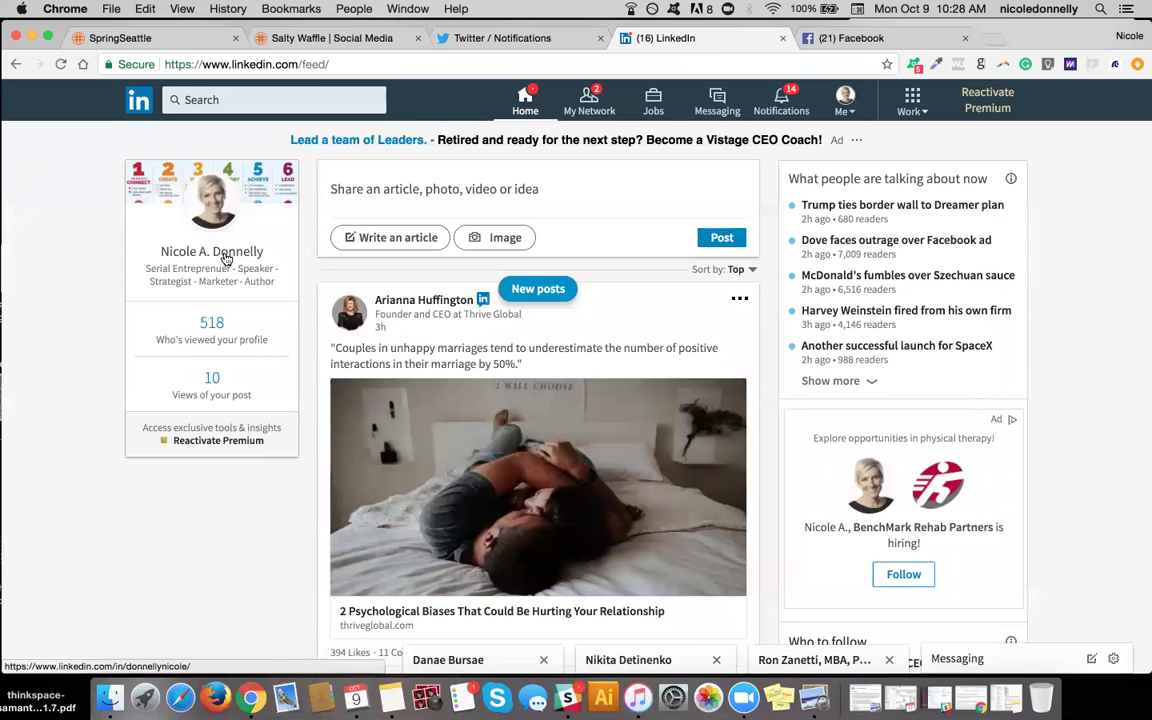
left_click(851, 40)
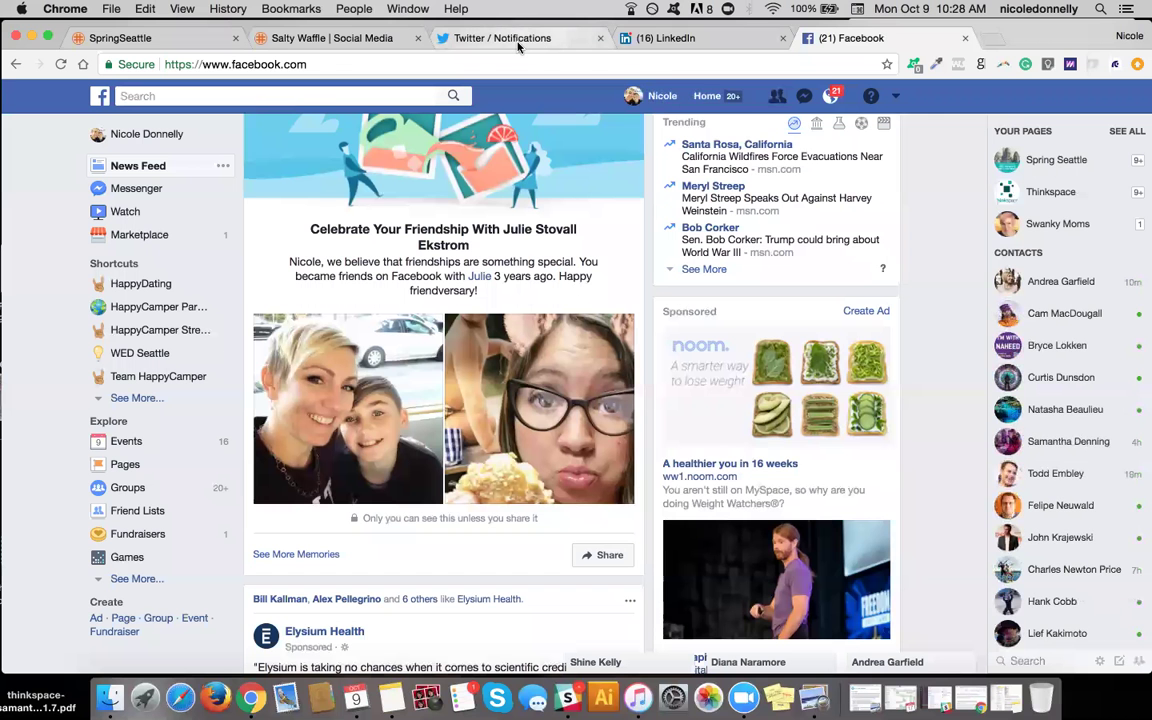
left_click(510, 40)
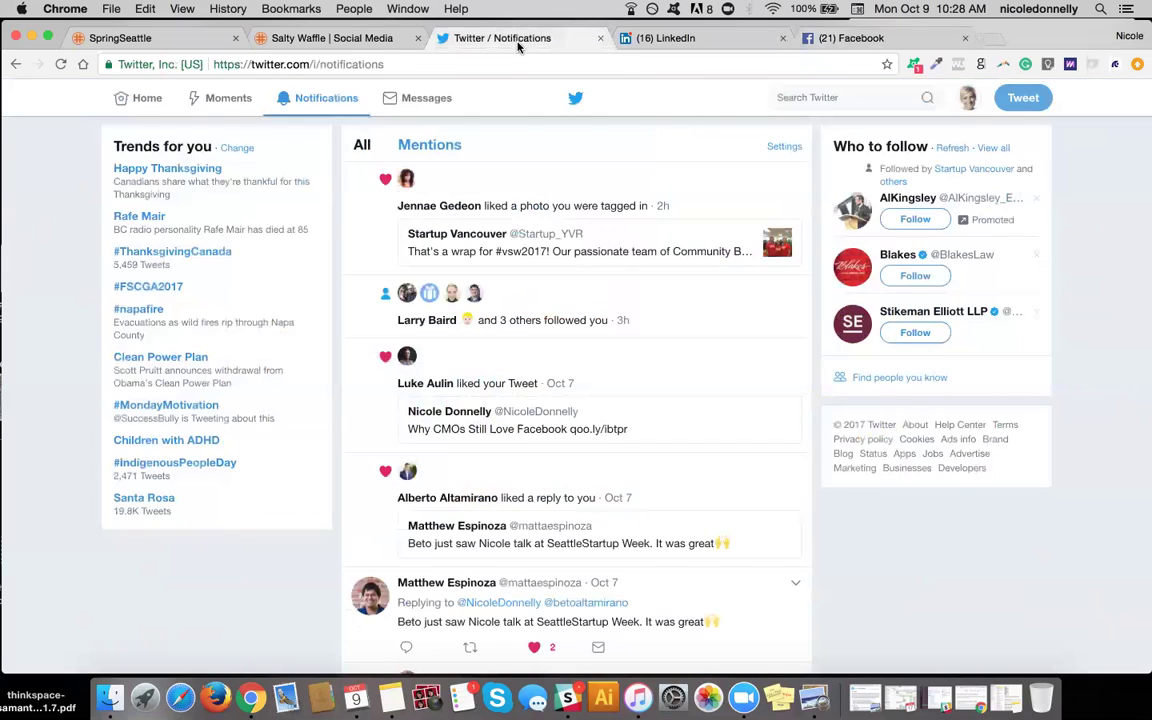
left_click(147, 100)
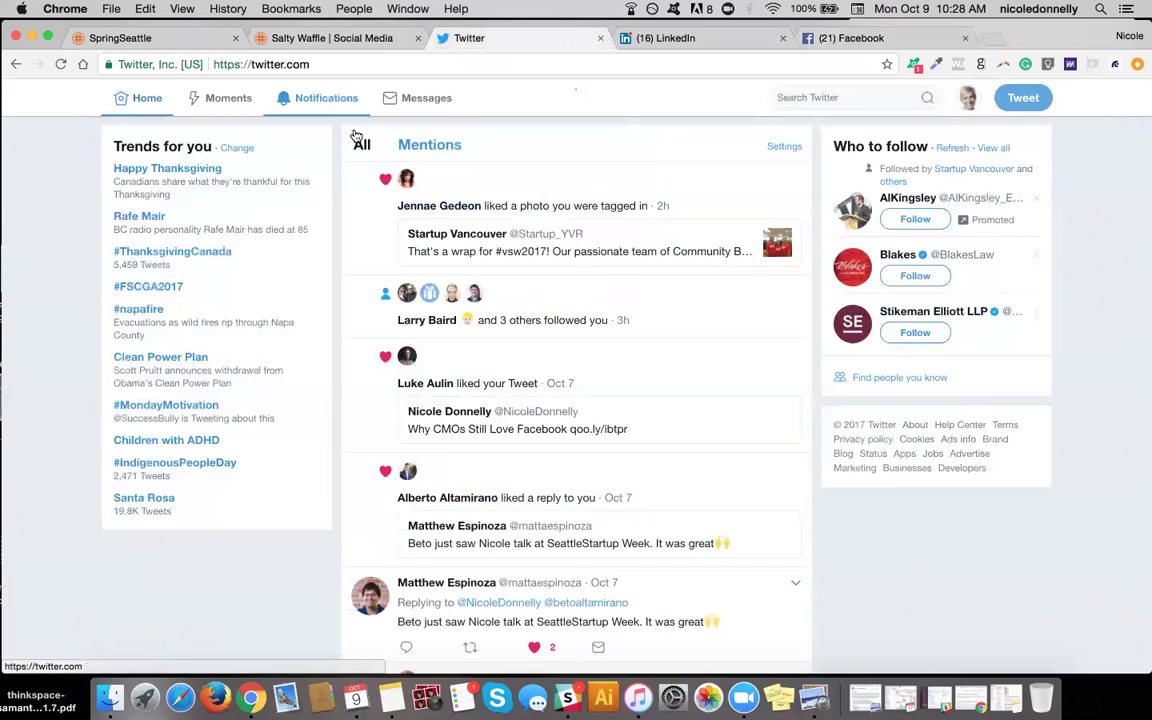